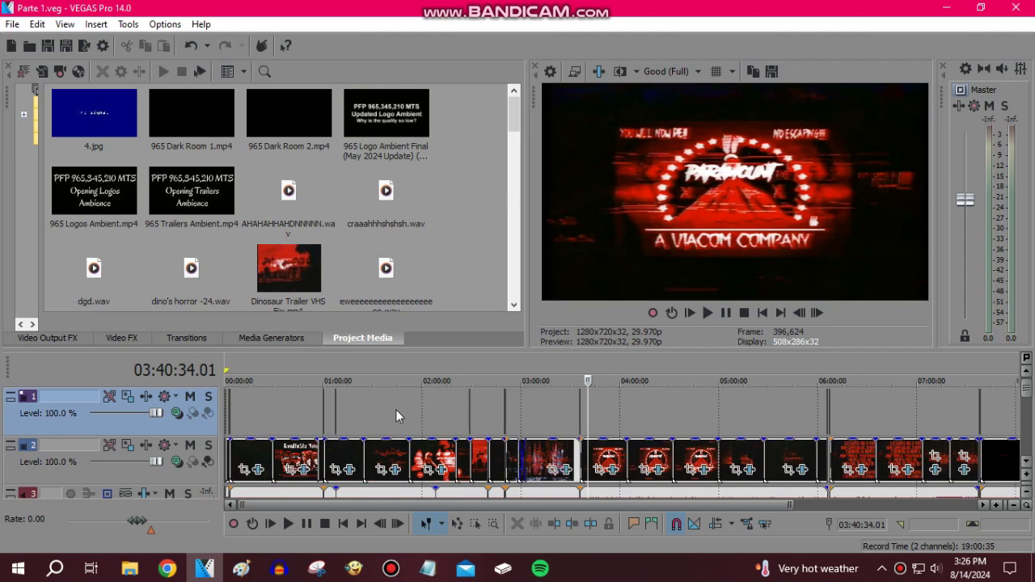
Browse the timeline from about 45 minutes to one hour and locate the short clip on video track 1 near 01:00:27.
{"action": "scroll", "coordinate": [395, 409], "scroll_direction": "down", "scroll_amount": 2}
{"action": "left_click", "coordinate": [336, 410]}
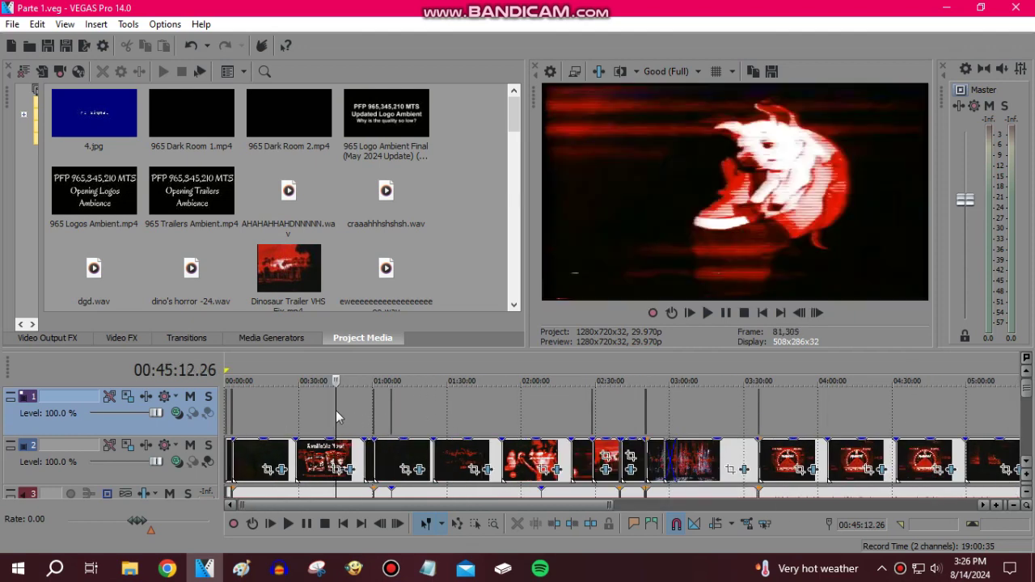
{"action": "scroll", "coordinate": [544, 408], "scroll_direction": "down", "scroll_amount": 2}
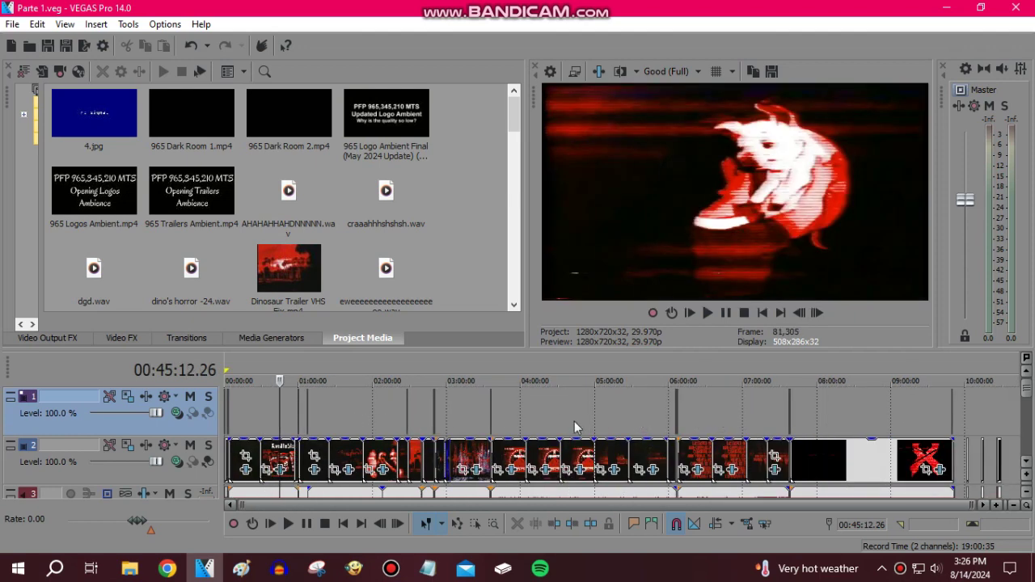
{"action": "scroll", "coordinate": [448, 419], "scroll_direction": "up", "scroll_amount": 2}
{"action": "left_click", "coordinate": [516, 420]}
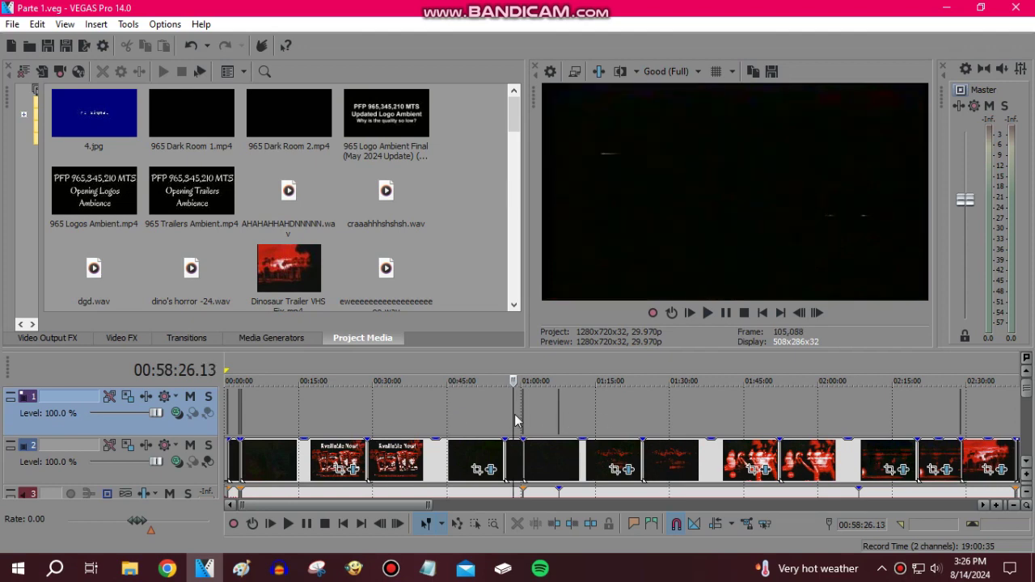
{"action": "scroll", "coordinate": [578, 418], "scroll_direction": "up", "scroll_amount": 4}
{"action": "left_click", "coordinate": [791, 414]}
{"action": "scroll", "coordinate": [791, 414], "scroll_direction": "up", "scroll_amount": 4}
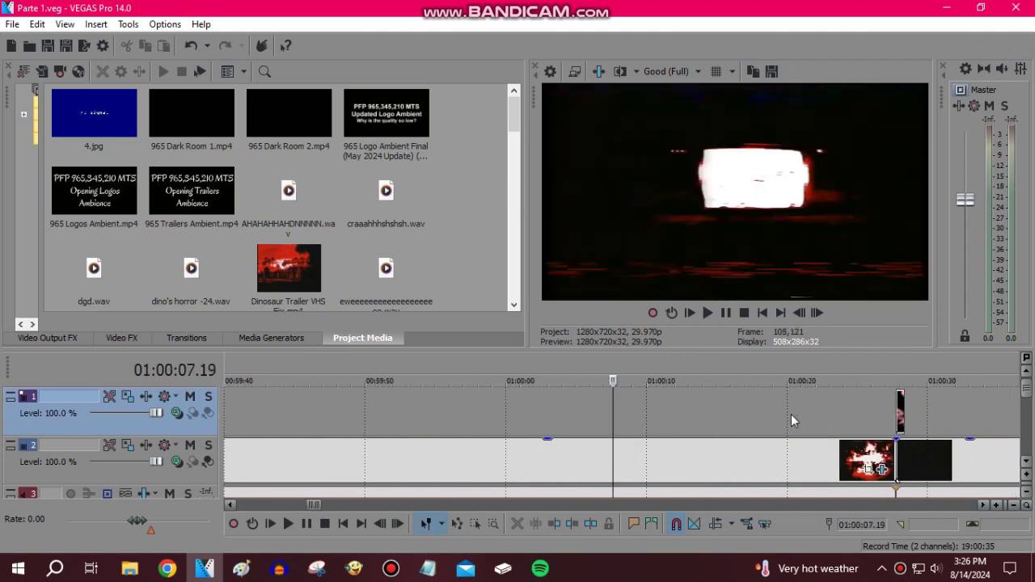
{"action": "scroll", "coordinate": [858, 409], "scroll_direction": "up", "scroll_amount": 1}
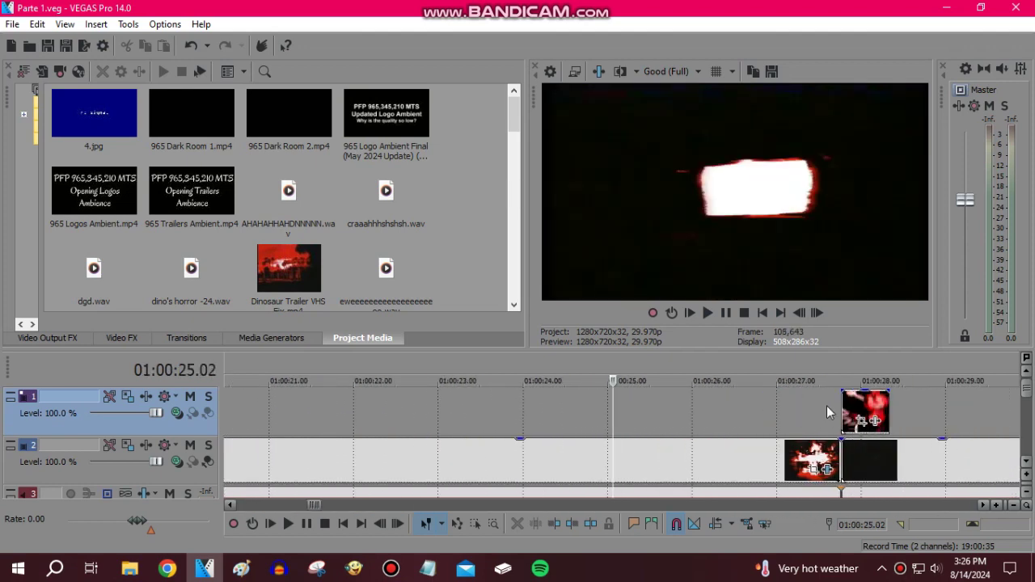
Preview the start of the short track 1 clip at 01:00:27.23 and open the clip's properties.
{"action": "left_click", "coordinate": [830, 417]}
{"action": "scroll", "coordinate": [711, 408], "scroll_direction": "up", "scroll_amount": 3}
{"action": "left_click", "coordinate": [690, 405]}
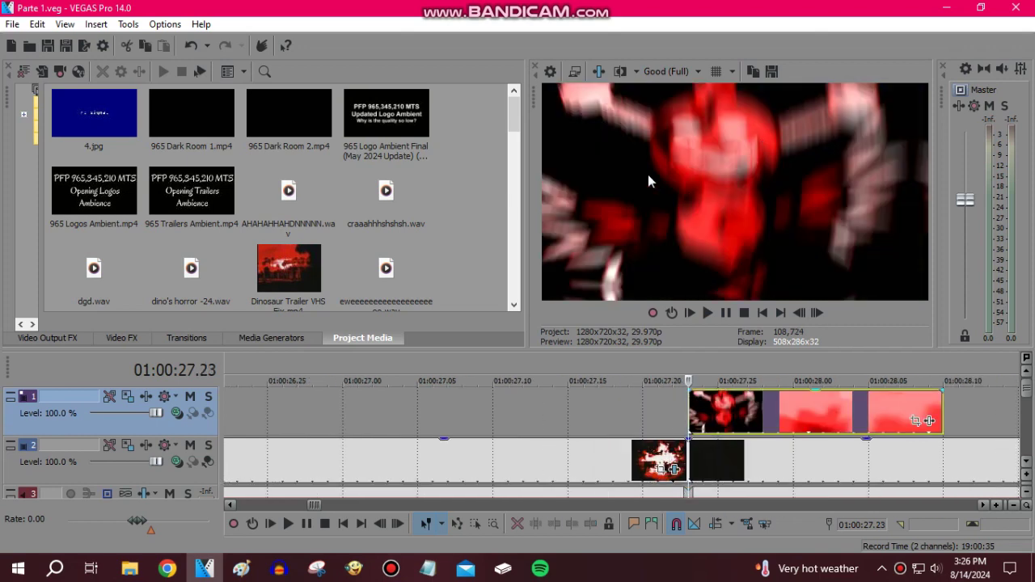
{"action": "right_click", "coordinate": [760, 421]}
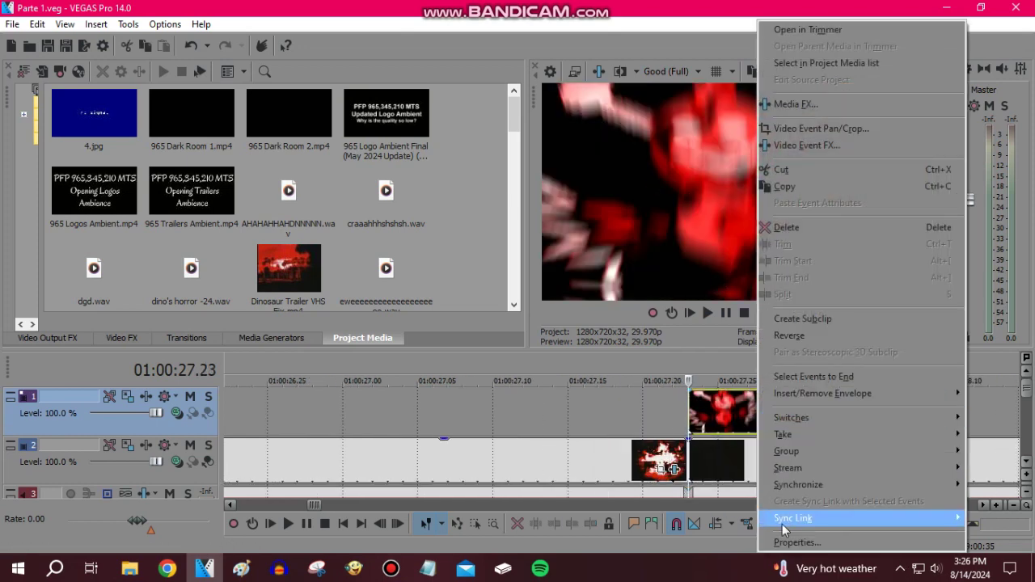
{"action": "left_click", "coordinate": [788, 542]}
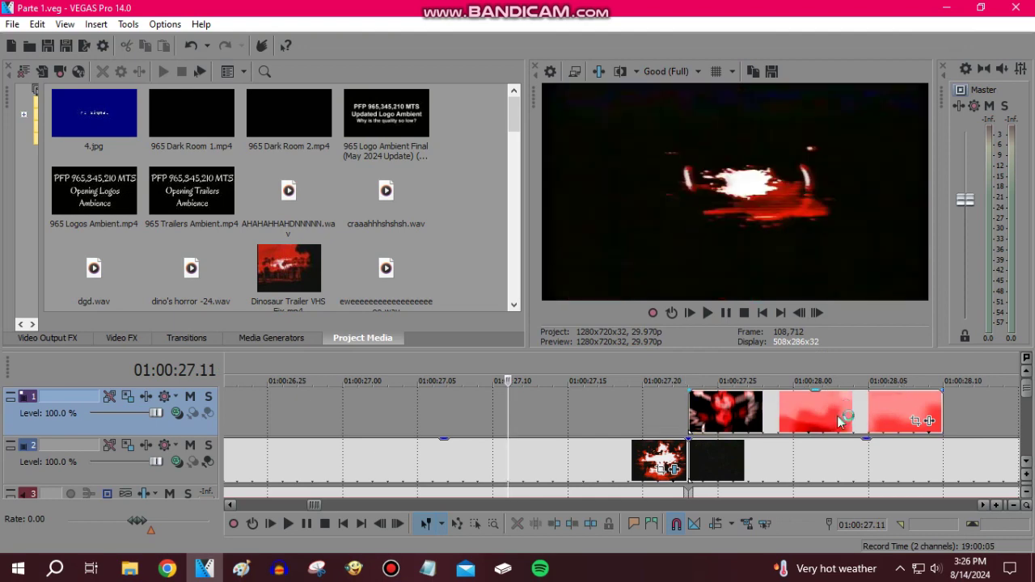
Locate the short track 1 clip near 01:07:43 and preview the footage just before and after it.
{"action": "scroll", "coordinate": [694, 416], "scroll_direction": "down", "scroll_amount": 10}
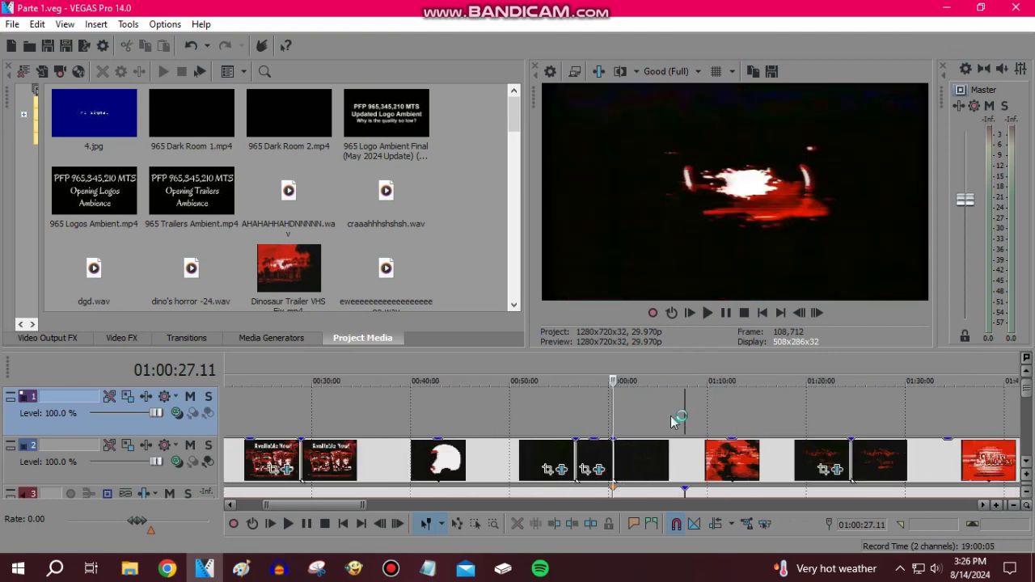
{"action": "left_click", "coordinate": [673, 418]}
{"action": "scroll", "coordinate": [677, 418], "scroll_direction": "up", "scroll_amount": 8}
{"action": "left_click", "coordinate": [818, 420]}
{"action": "scroll", "coordinate": [808, 420], "scroll_direction": "up", "scroll_amount": 8}
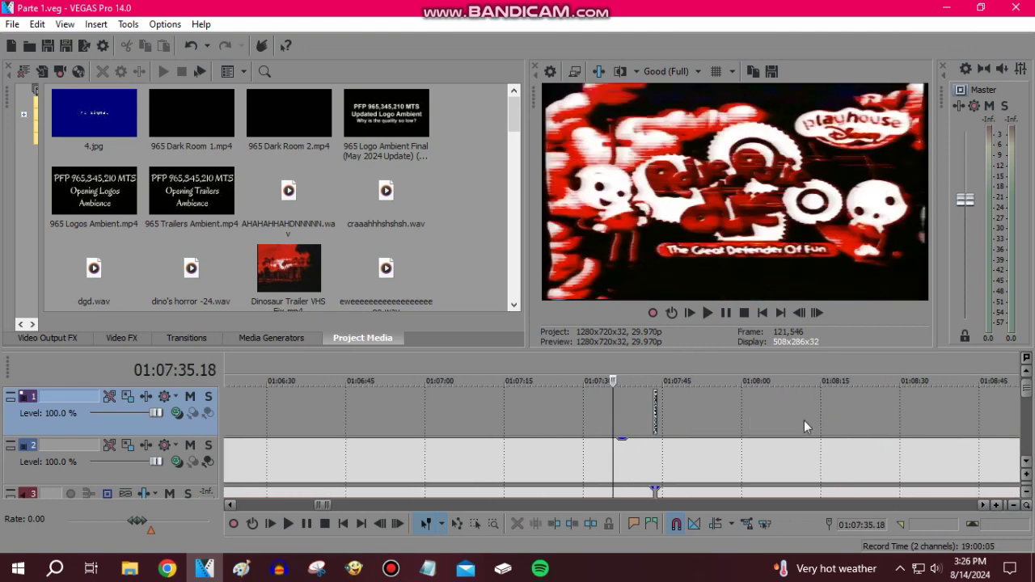
{"action": "scroll", "coordinate": [889, 416], "scroll_direction": "down", "scroll_amount": 3}
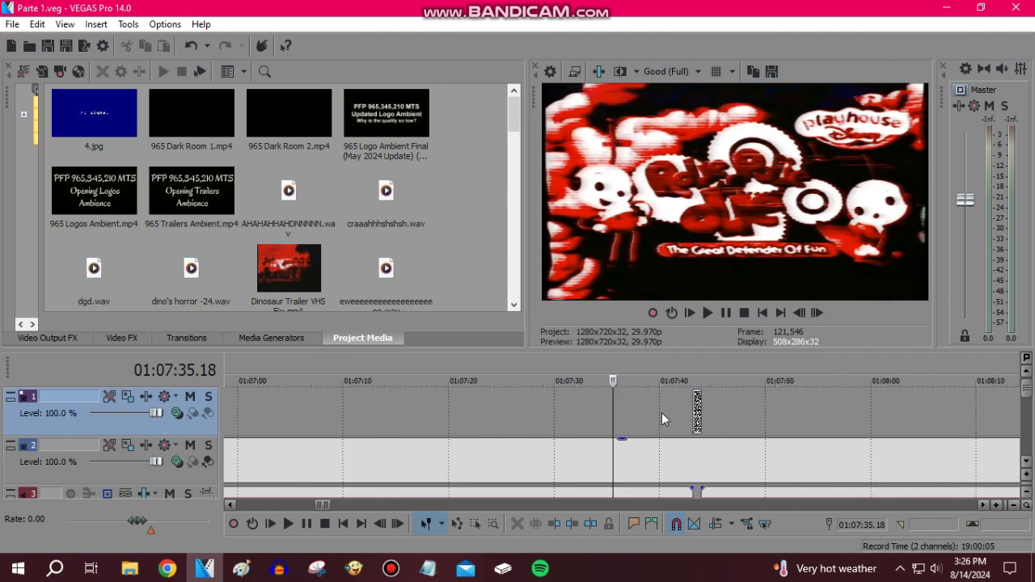
{"action": "left_click", "coordinate": [672, 410]}
{"action": "left_click", "coordinate": [793, 404]}
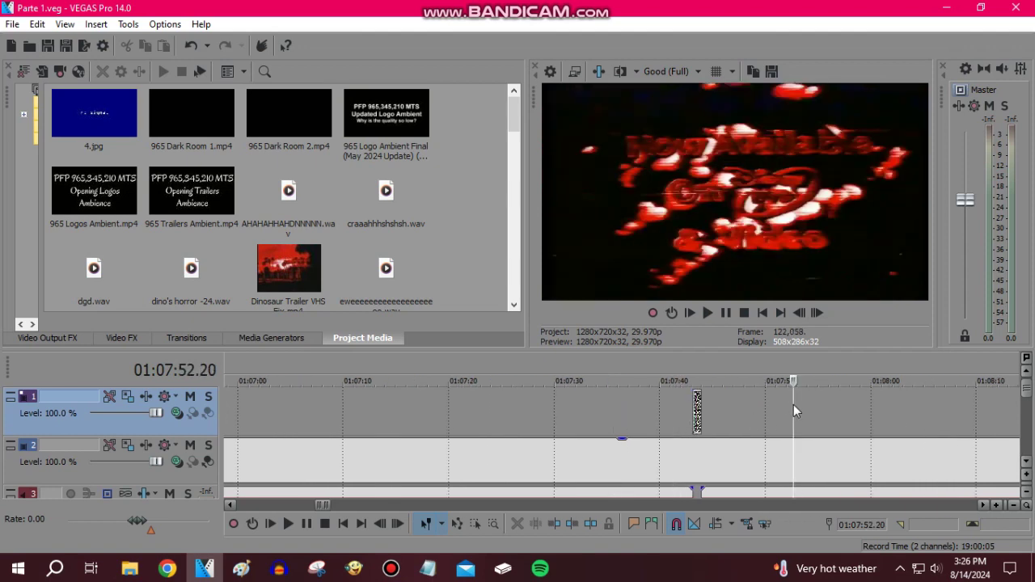
Preview the footage following that clip and examine the cut between the two track 2 clips near 01:52:20.
{"action": "scroll", "coordinate": [793, 404], "scroll_direction": "down", "scroll_amount": 4}
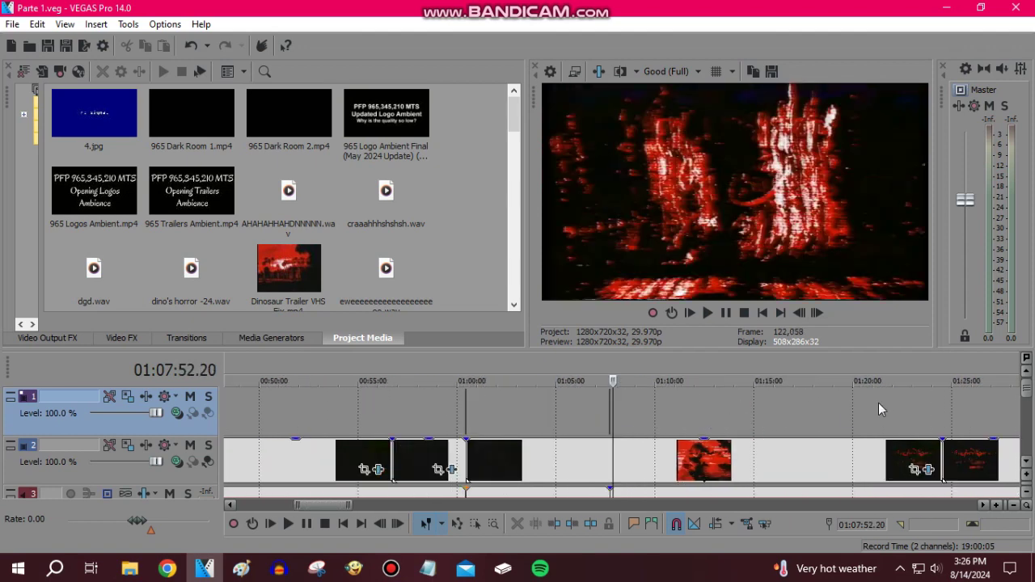
{"action": "left_click", "coordinate": [879, 402]}
{"action": "scroll", "coordinate": [852, 415], "scroll_direction": "down", "scroll_amount": 1}
{"action": "left_click", "coordinate": [855, 416]}
{"action": "scroll", "coordinate": [856, 415], "scroll_direction": "down", "scroll_amount": 1}
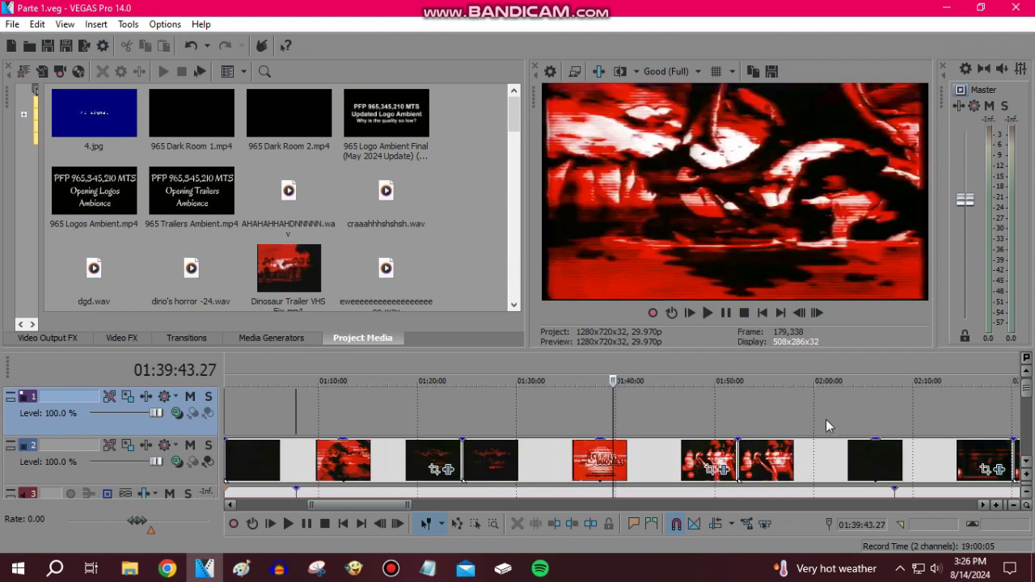
{"action": "left_click", "coordinate": [722, 415]}
{"action": "scroll", "coordinate": [722, 414], "scroll_direction": "up", "scroll_amount": 3}
{"action": "left_click", "coordinate": [730, 410]}
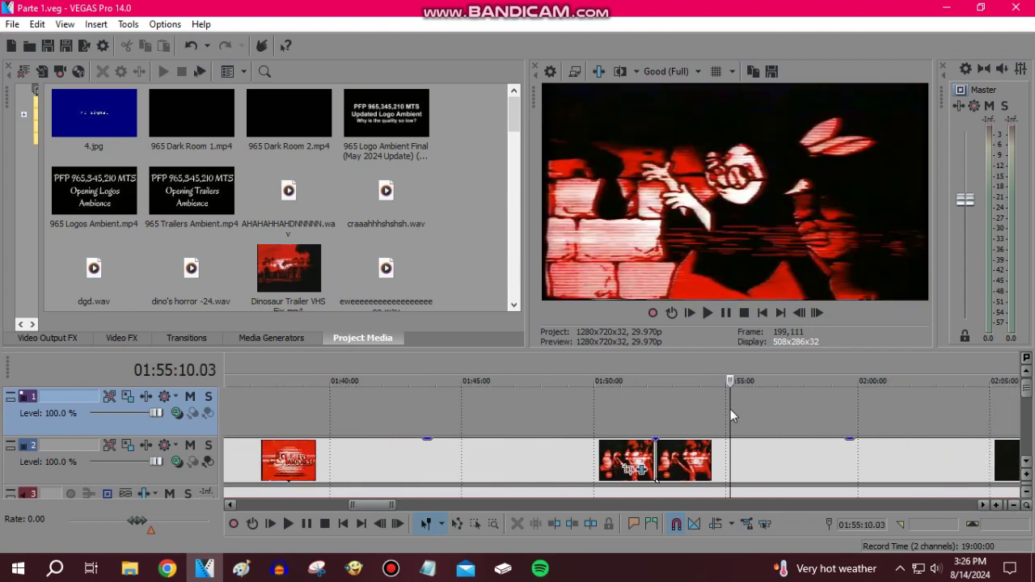
{"action": "left_click", "coordinate": [651, 418]}
{"action": "scroll", "coordinate": [651, 417], "scroll_direction": "up", "scroll_amount": 3}
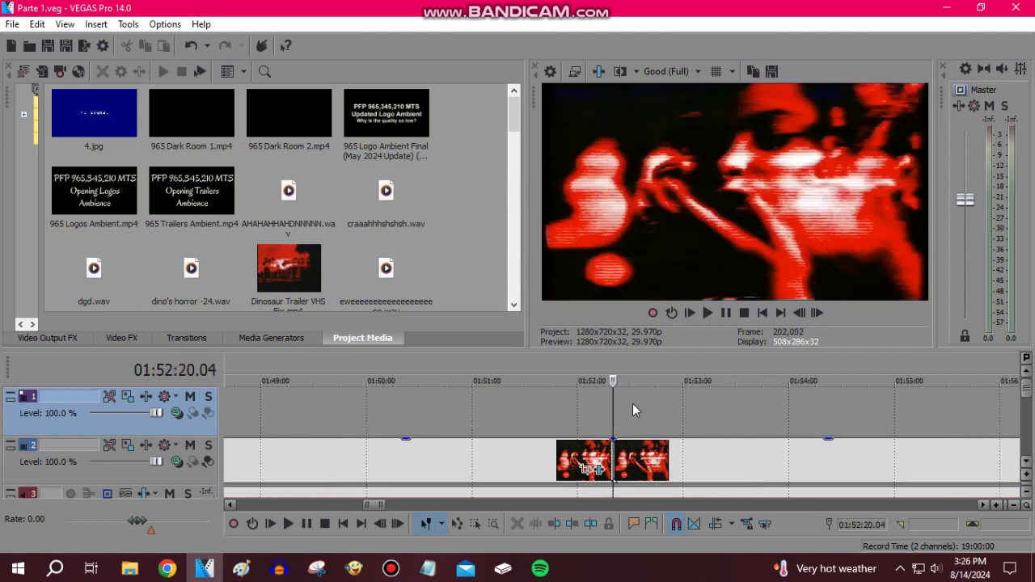
Preview the track 2 footage at 02:17:42.20.
{"action": "scroll", "coordinate": [625, 414], "scroll_direction": "down", "scroll_amount": 5}
{"action": "left_click", "coordinate": [855, 405]}
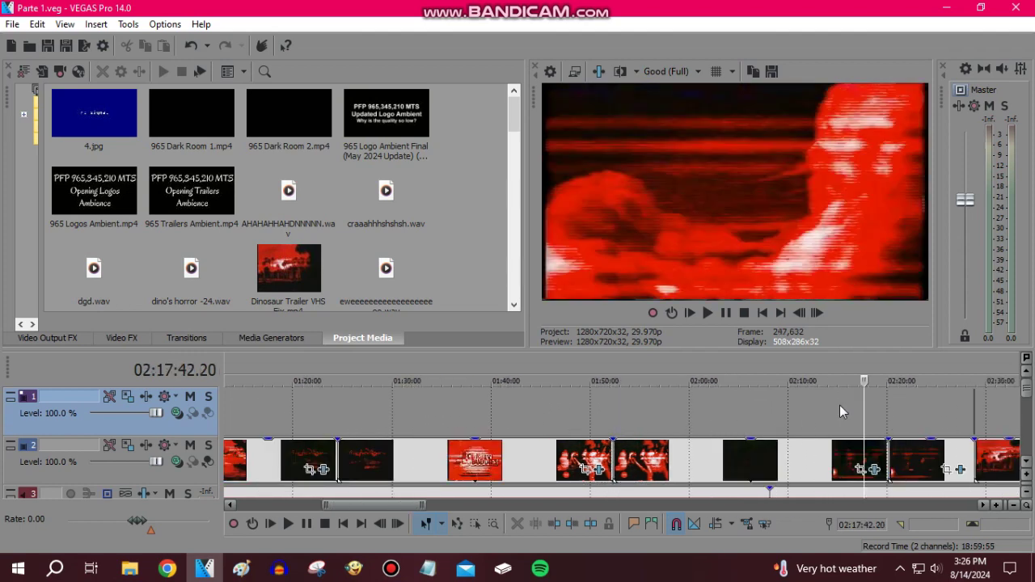
{"action": "scroll", "coordinate": [808, 412], "scroll_direction": "right", "scroll_amount": 3}
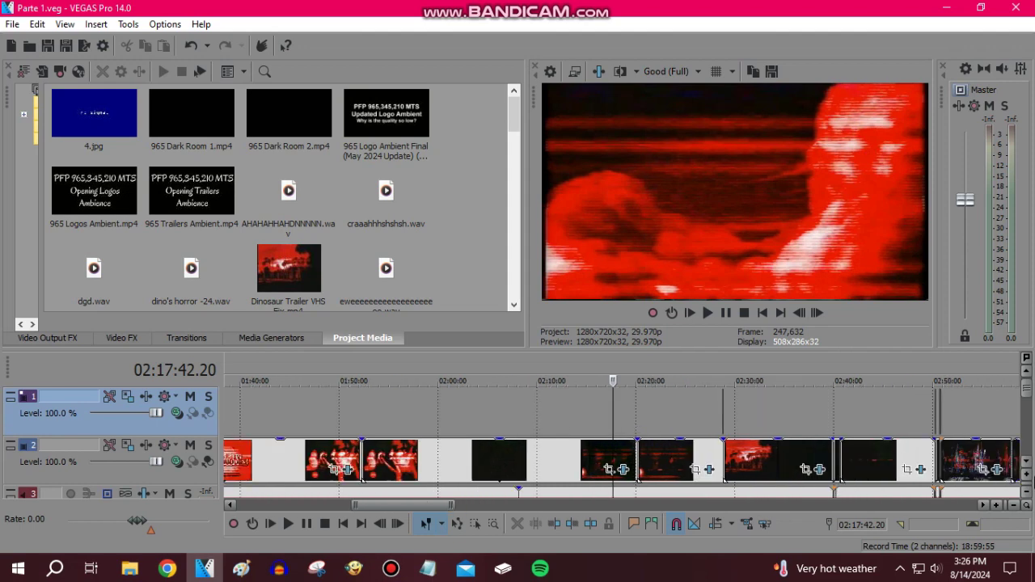
Locate the short sound effect on audio track 4 near 01:31:12 and place the playhead just before it at 01:31:11.22.
{"action": "scroll", "coordinate": [1028, 473], "scroll_direction": "down", "scroll_amount": 2}
{"action": "scroll", "coordinate": [485, 461], "scroll_direction": "down", "scroll_amount": 3}
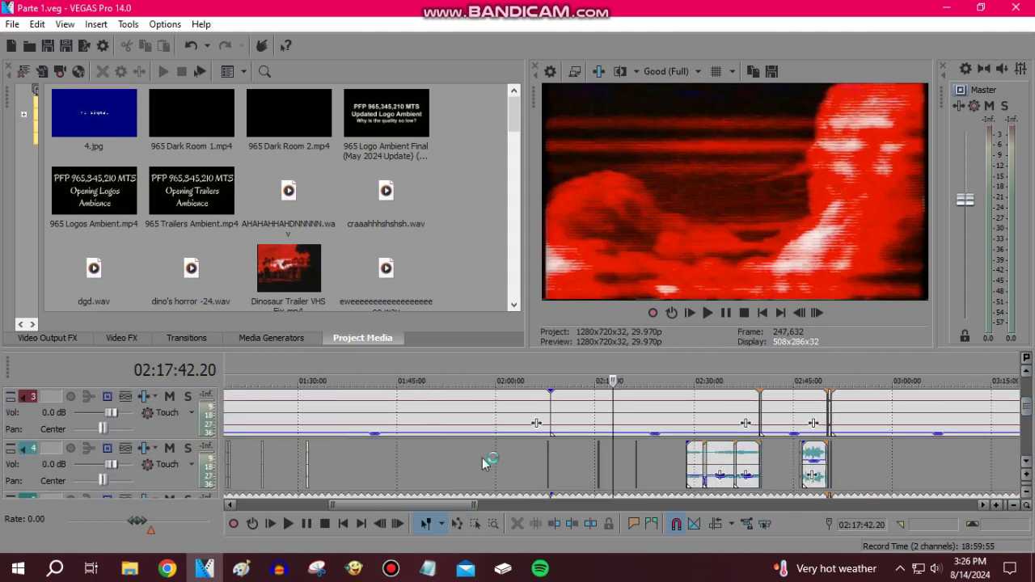
{"action": "left_click", "coordinate": [370, 458]}
{"action": "scroll", "coordinate": [492, 459], "scroll_direction": "up", "scroll_amount": 5}
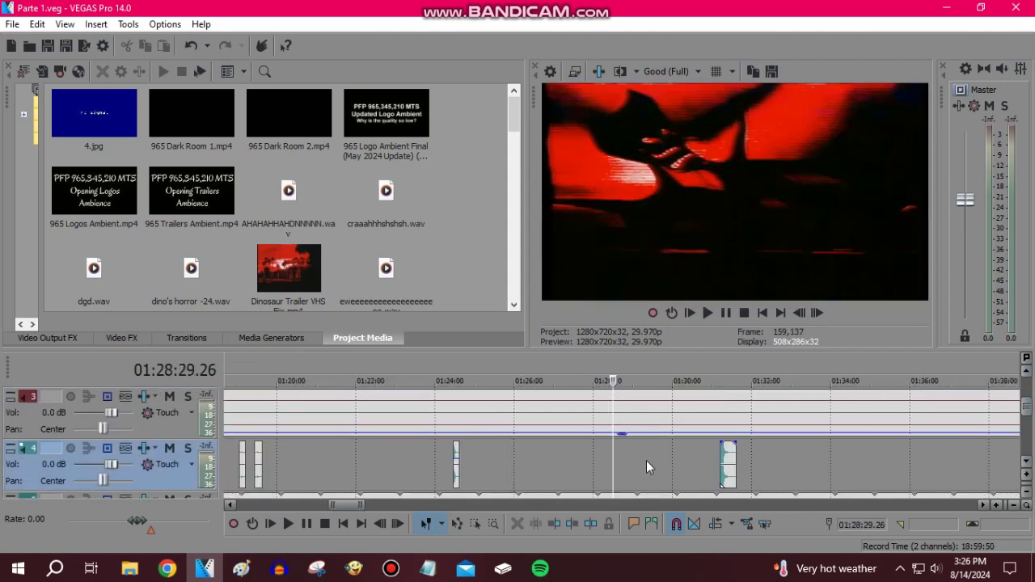
{"action": "left_click", "coordinate": [712, 459]}
{"action": "scroll", "coordinate": [711, 459], "scroll_direction": "up", "scroll_amount": 5}
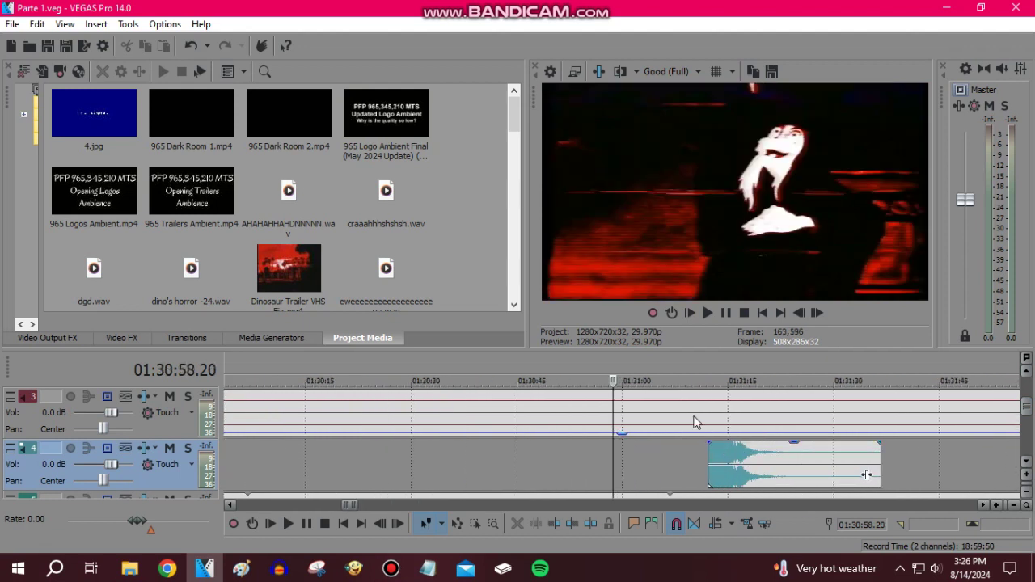
{"action": "left_click", "coordinate": [694, 421]}
{"action": "scroll", "coordinate": [694, 422], "scroll_direction": "up", "scroll_amount": 4}
{"action": "left_click", "coordinate": [658, 401]}
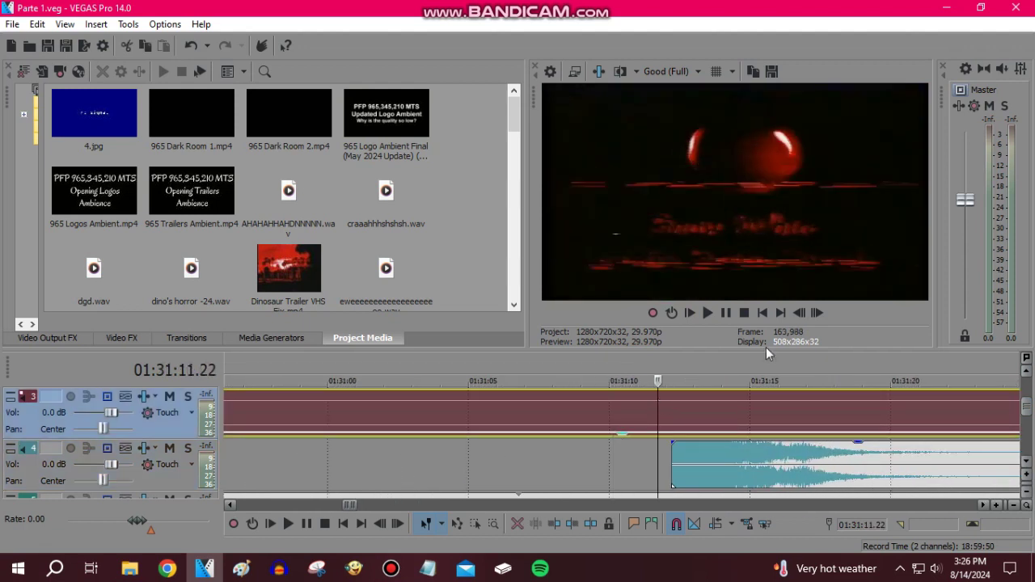
Step forward frame by frame through the footage under the sound effect to 01:31:12.25.
{"action": "left_click_drag", "start_coordinate": [818, 319], "coordinate": [818, 319]}
{"action": "left_click", "coordinate": [819, 320]}
{"action": "left_click", "coordinate": [818, 319]}
{"action": "left_click", "coordinate": [818, 319]}
{"action": "left_click", "coordinate": [818, 320]}
{"action": "left_click", "coordinate": [818, 319]}
{"action": "left_click", "coordinate": [819, 319]}
{"action": "left_click", "coordinate": [818, 319]}
{"action": "left_click", "coordinate": [819, 320]}
{"action": "left_click", "coordinate": [818, 319]}
{"action": "left_click", "coordinate": [818, 319]}
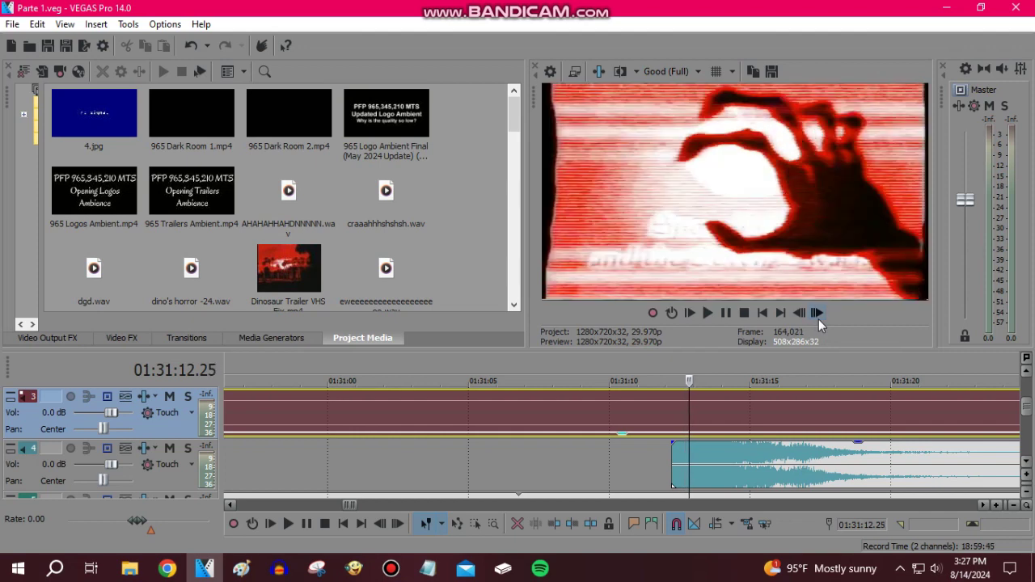
Look over the sound effects on audio track 4 and preview the footage at 01:22:40.22 and 05:43:43.12.
{"action": "scroll", "coordinate": [663, 449], "scroll_direction": "down", "scroll_amount": 15}
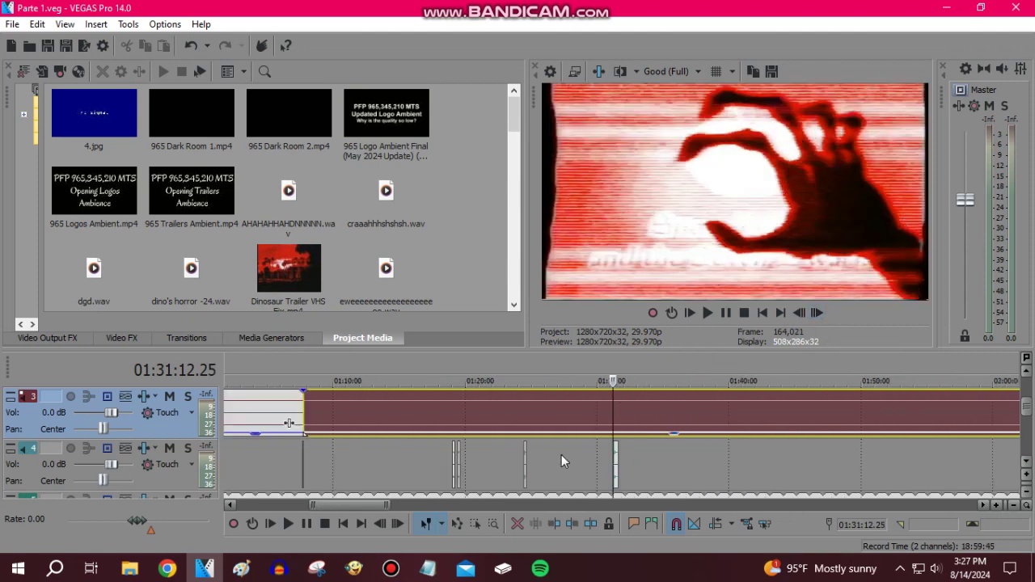
{"action": "left_click", "coordinate": [474, 455]}
{"action": "left_click", "coordinate": [528, 454]}
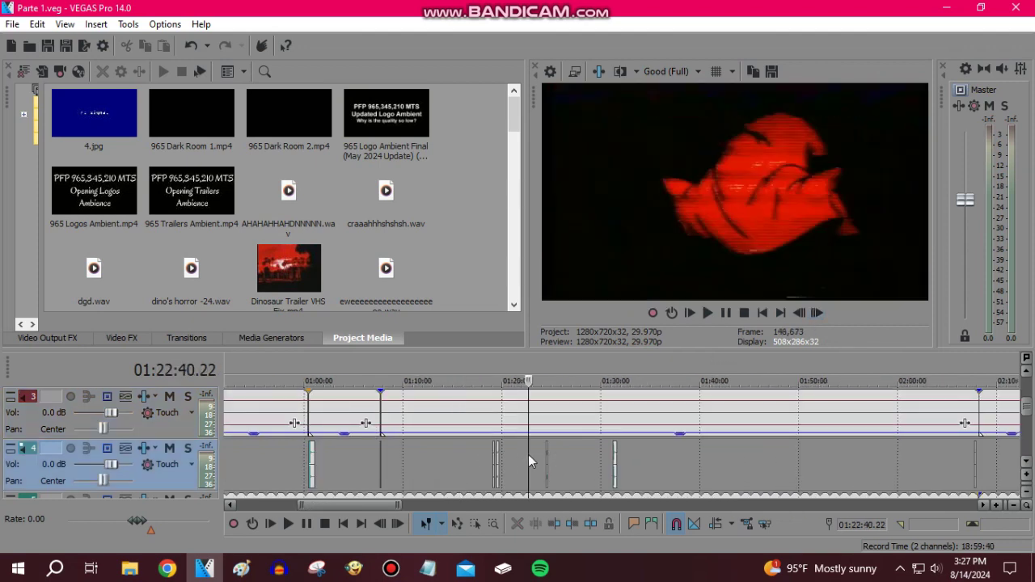
{"action": "scroll", "coordinate": [716, 462], "scroll_direction": "down", "scroll_amount": 10}
{"action": "left_click", "coordinate": [764, 452]}
{"action": "left_click", "coordinate": [791, 454]}
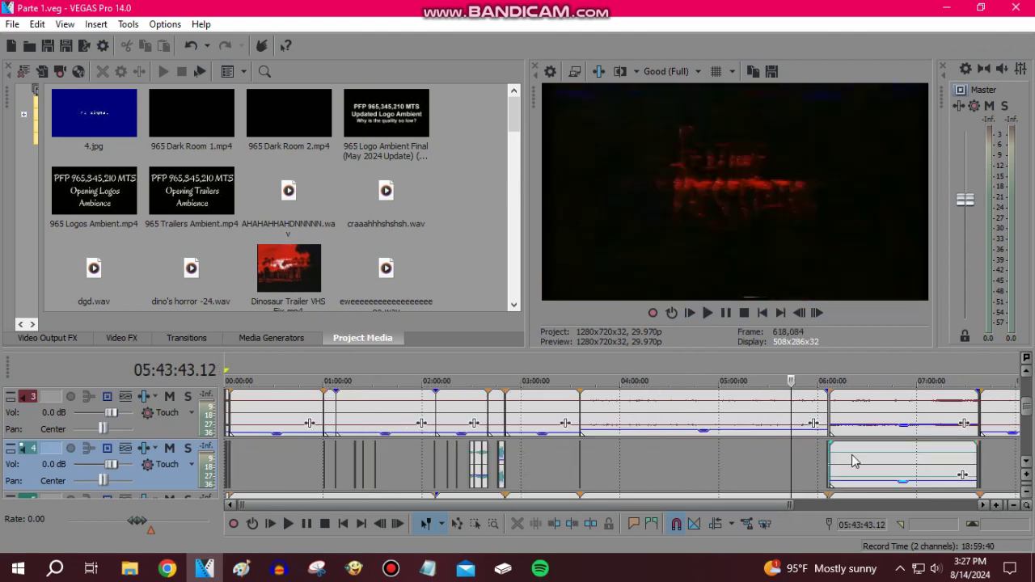
View the properties of the long looped audio event on track 4 around 06:41:51.12, leaving them unchanged.
{"action": "left_click", "coordinate": [888, 454]}
{"action": "scroll", "coordinate": [841, 451], "scroll_direction": "up", "scroll_amount": 3}
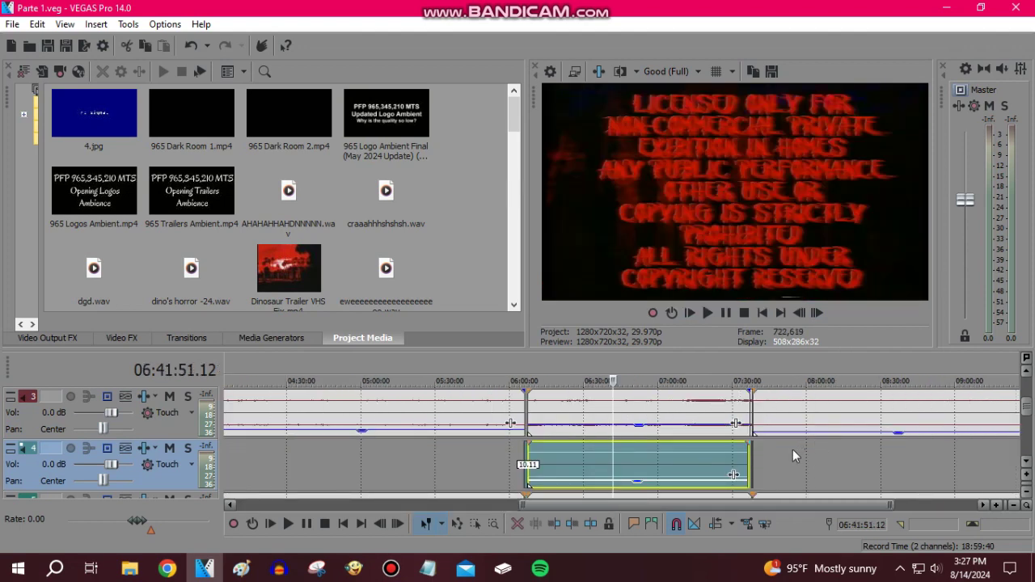
{"action": "right_click", "coordinate": [650, 455]}
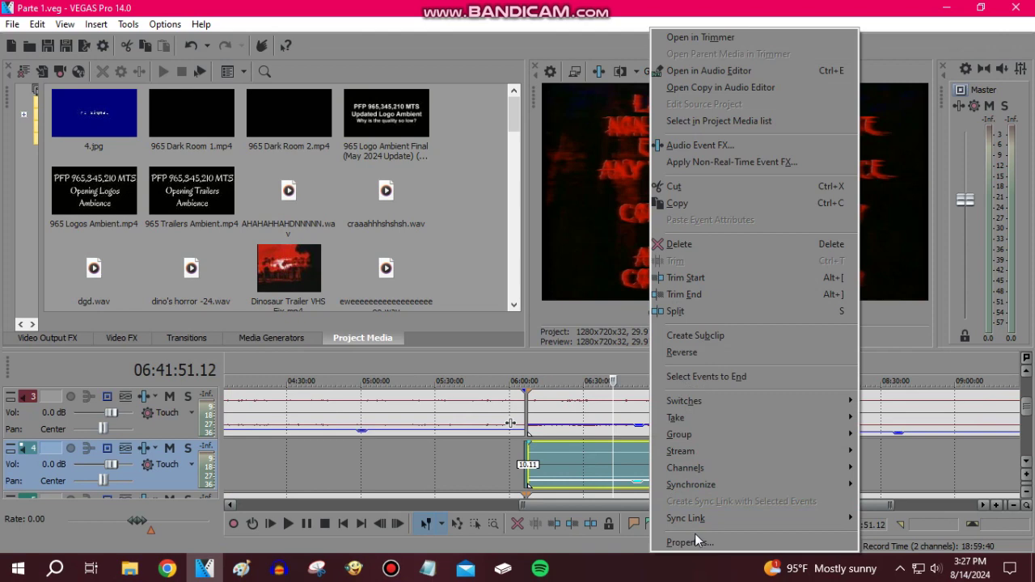
{"action": "left_click", "coordinate": [693, 543]}
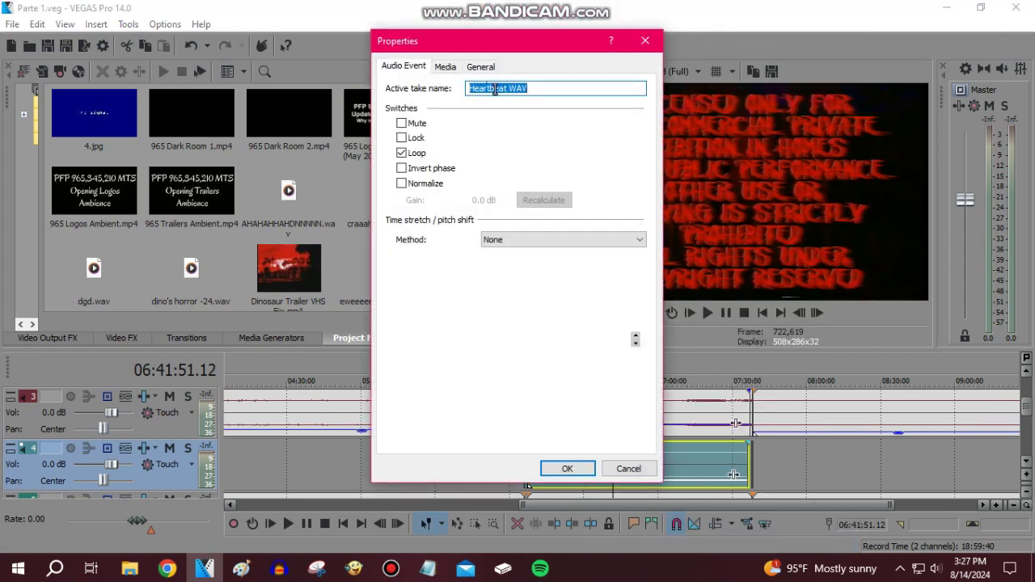
{"action": "left_click", "coordinate": [645, 40]}
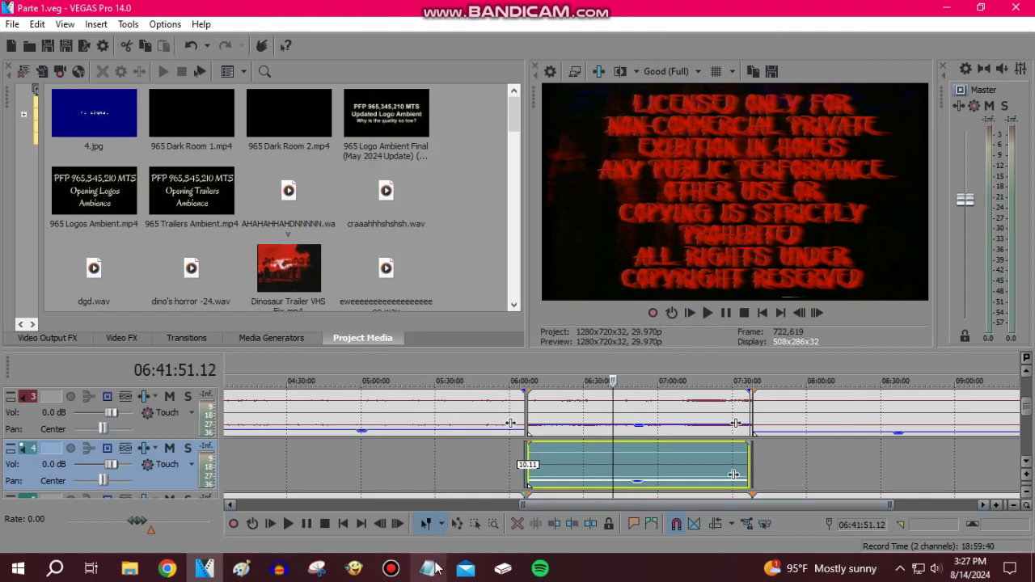
Switch to Notepad and write "When was the last time we had a heartbeat in PFPTS?".
{"action": "left_click", "coordinate": [428, 568]}
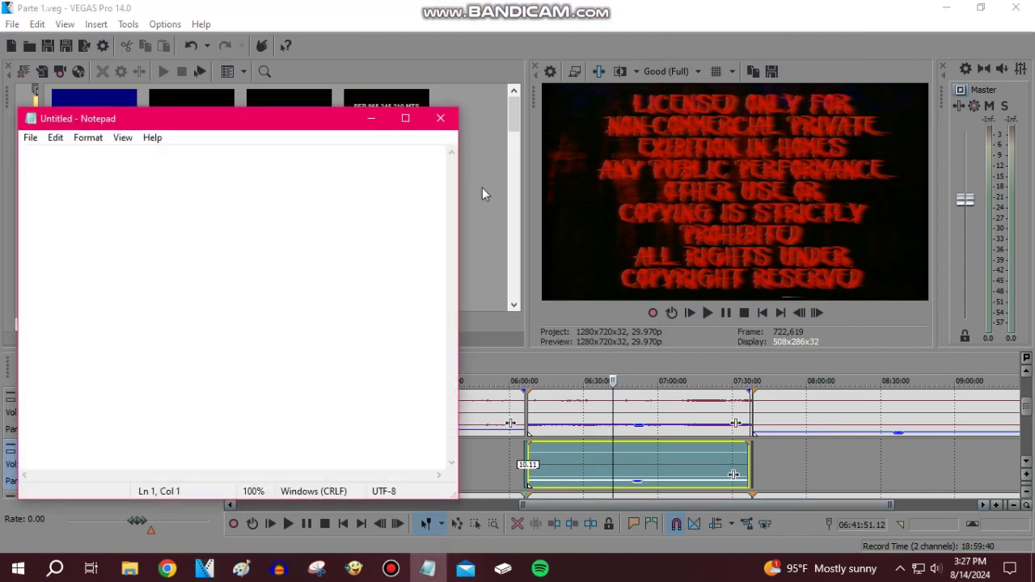
{"action": "type", "text": "When was the last ti"}
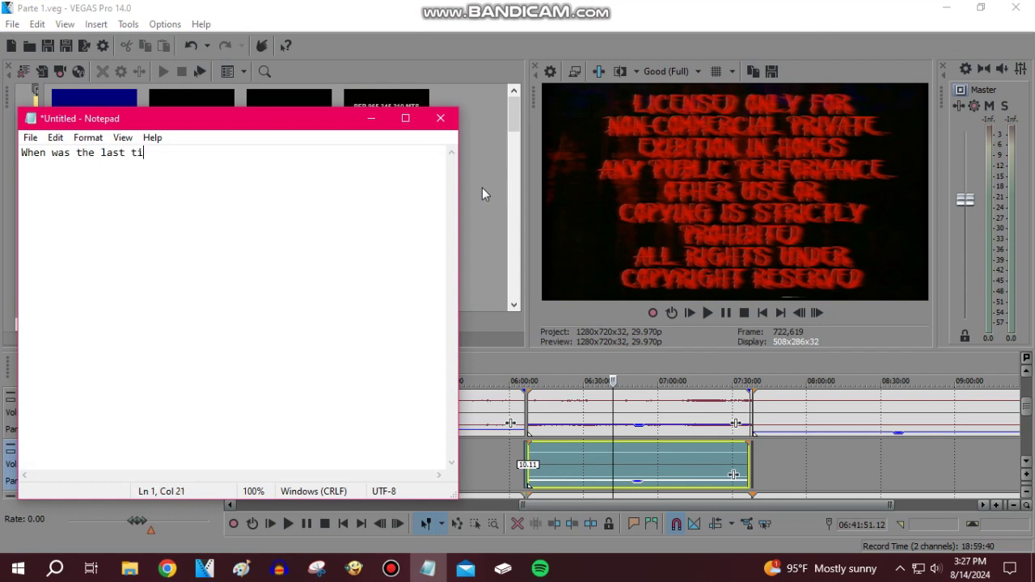
{"action": "type", "text": "me we had a heartbeat in PFPTS"}
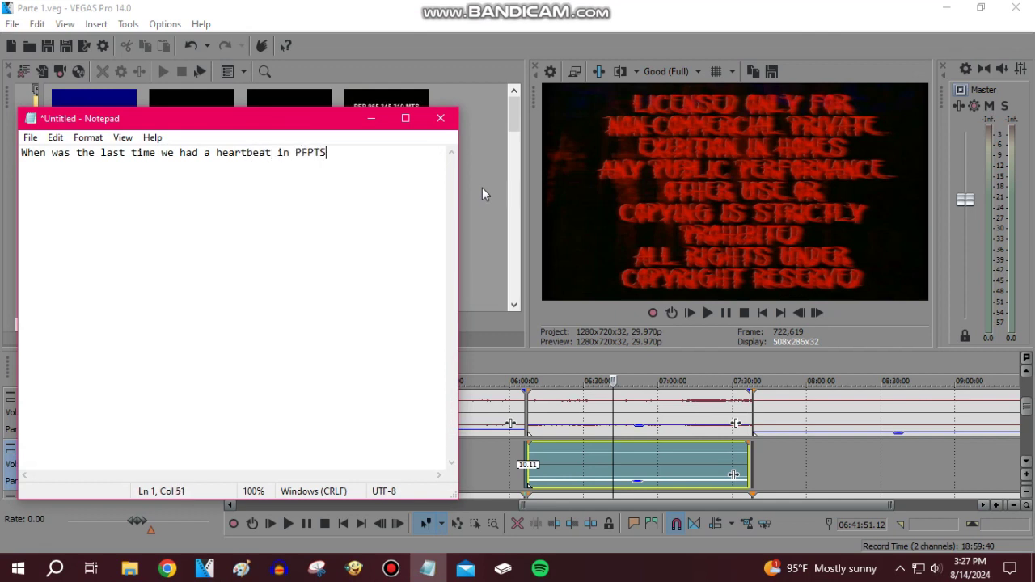
{"action": "type", "text": "?"}
Erase the heartbeat question from the note back to its first word.
{"action": "key", "text": "BackSpace"}
{"action": "key", "text": "BackSpace"}
{"action": "key", "text": "BackSpace"}
{"action": "key", "text": "BackSpace"}
{"action": "key", "text": "BackSpace"}
{"action": "key", "text": "BackSpace"}
{"action": "key", "text": "BackSpace"}
{"action": "key", "text": "BackSpace"}
{"action": "key", "text": "BackSpace"}
{"action": "key", "text": "BackSpace"}
{"action": "key", "text": "BackSpace"}
{"action": "key", "text": "BackSpace"}
{"action": "key", "text": "BackSpace"}
{"action": "key", "text": "BackSpace"}
{"action": "key", "text": "BackSpace"}
{"action": "key", "text": "BackSpace"}
{"action": "key", "text": "BackSpace"}
{"action": "key", "text": "BackSpace"}
{"action": "key", "text": "BackSpace"}
{"action": "key", "text": "BackSpace"}
{"action": "key", "text": "BackSpace"}
{"action": "key", "text": "BackSpace"}
{"action": "key", "text": "BackSpace"}
{"action": "key", "text": "BackSpace"}
{"action": "key", "text": "BackSpace"}
{"action": "key", "text": "BackSpace"}
{"action": "key", "text": "BackSpace"}
{"action": "key", "text": "BackSpace"}
{"action": "key", "text": "BackSpace"}
{"action": "key", "text": "BackSpace"}
{"action": "key", "text": "BackSpace"}
{"action": "key", "text": "BackSpace"}
{"action": "key", "text": "BackSpace"}
{"action": "key", "text": "BackSpace"}
{"action": "key", "text": "BackSpace"}
{"action": "key", "text": "BackSpace"}
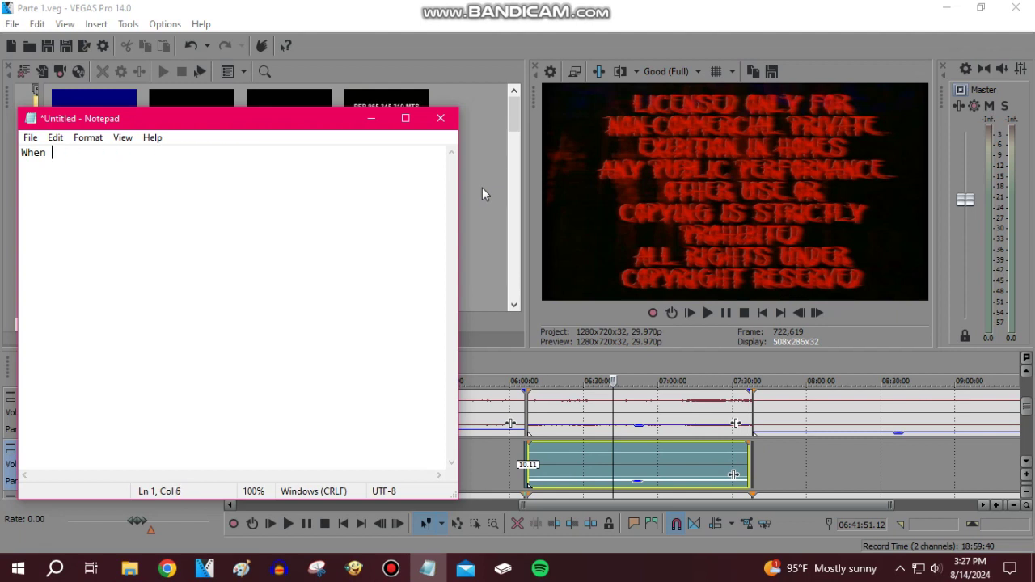
{"action": "type", "text": "Long time"}
{"action": "key", "text": "ctrl+z"}
{"action": "type", "text": "Finall"}
{"action": "key", "text": "BackSpace"}
{"action": "key", "text": "BackSpace"}
{"action": "key", "text": "BackSpace"}
{"action": "key", "text": "ctrl+z"}
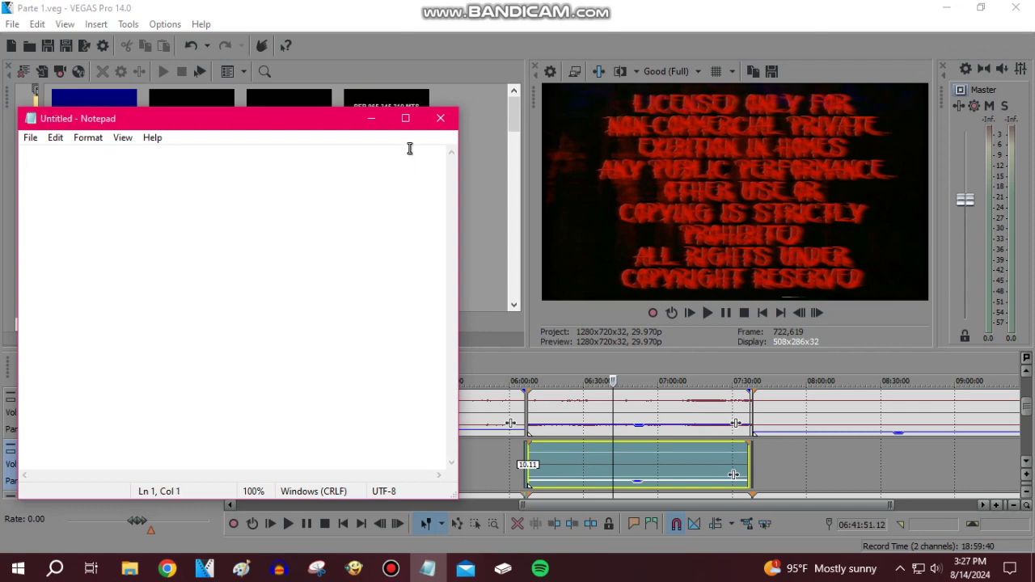
Close the empty note and preview the footage at 08:08:17.07 on the VEGAS Pro timeline.
{"action": "left_click", "coordinate": [440, 118]}
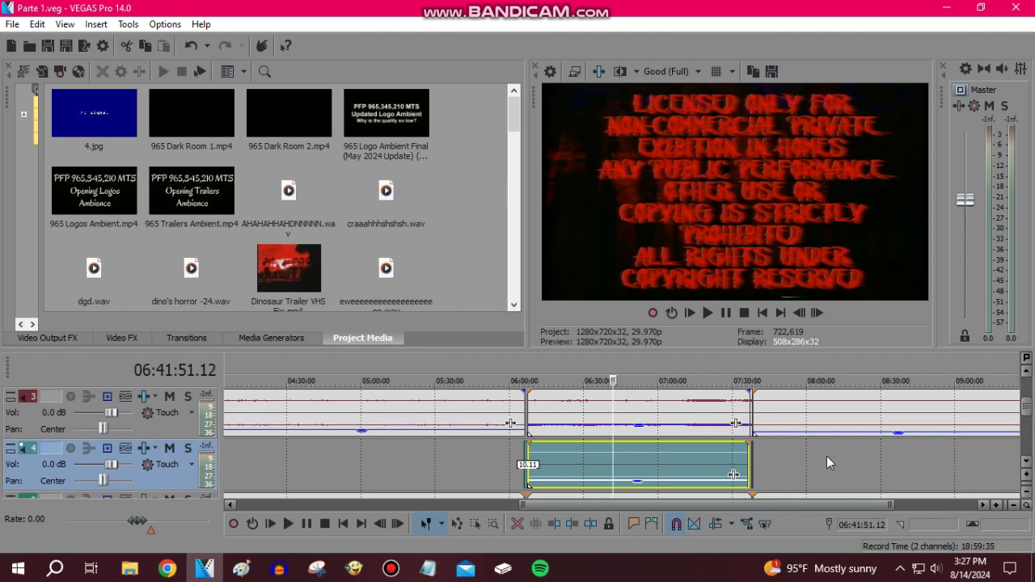
{"action": "left_click", "coordinate": [827, 456]}
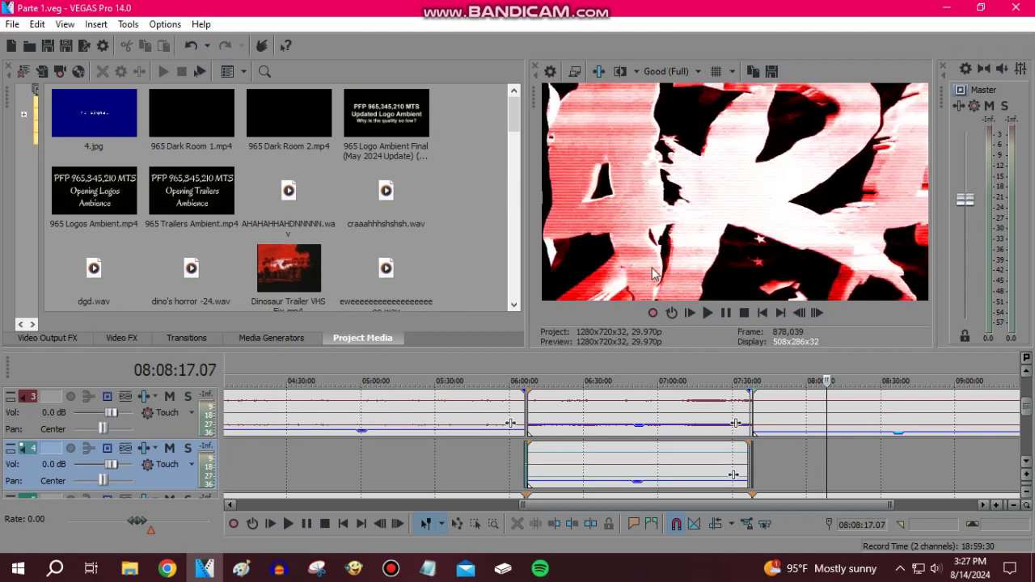
Switch to Notepad and write "Opening logos scene is the last one to render in VHS for this ppart".
{"action": "left_click", "coordinate": [428, 568]}
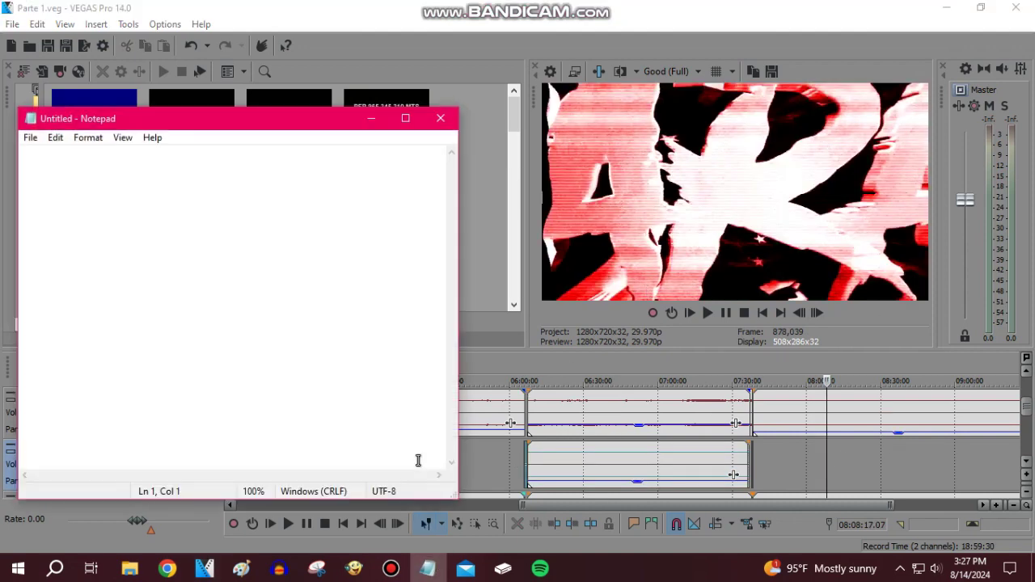
{"action": "type", "text": "Opening logos scene is the "}
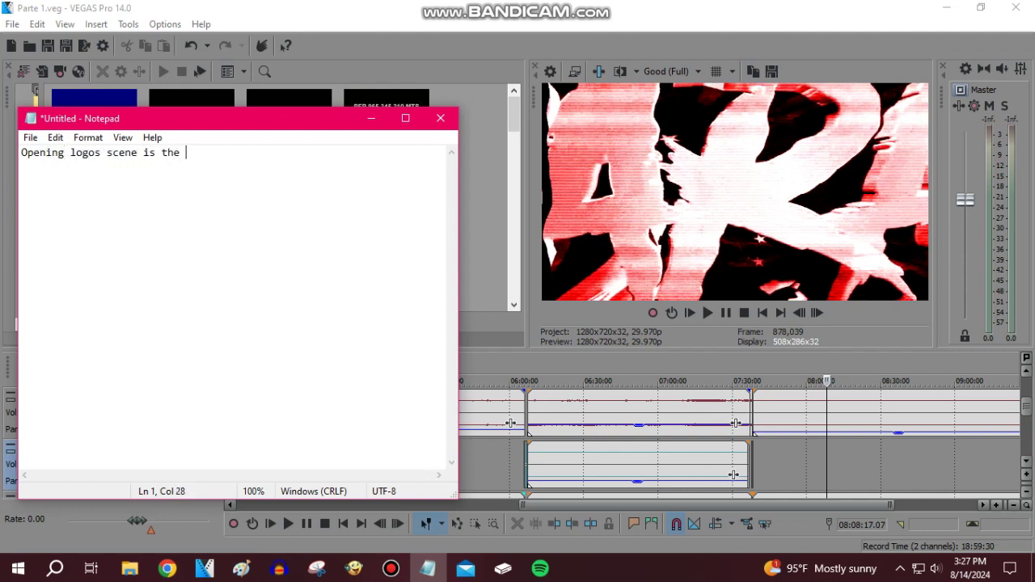
{"action": "type", "text": "last one to render in VHS"}
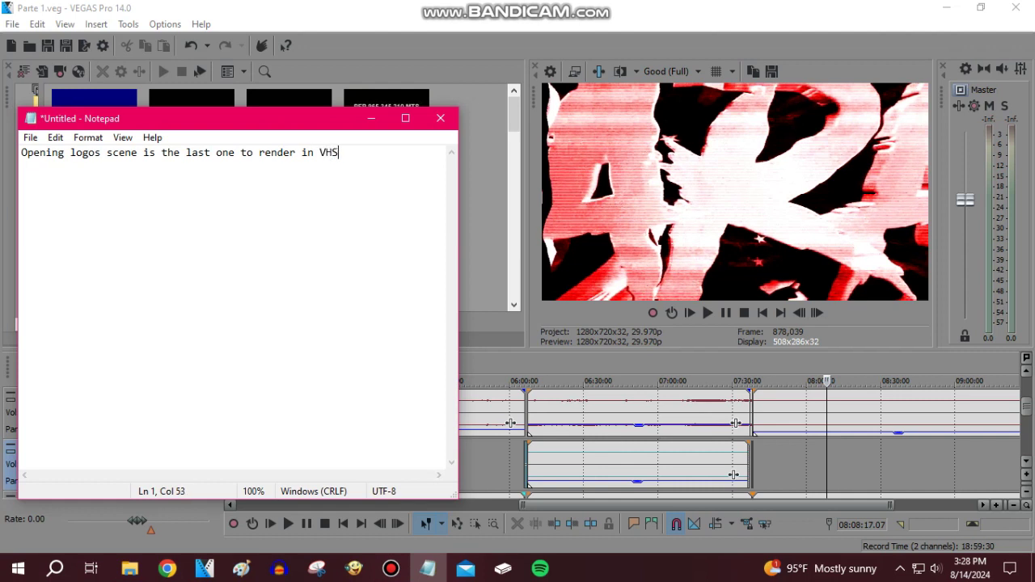
{"action": "type", "text": " for this ppart"}
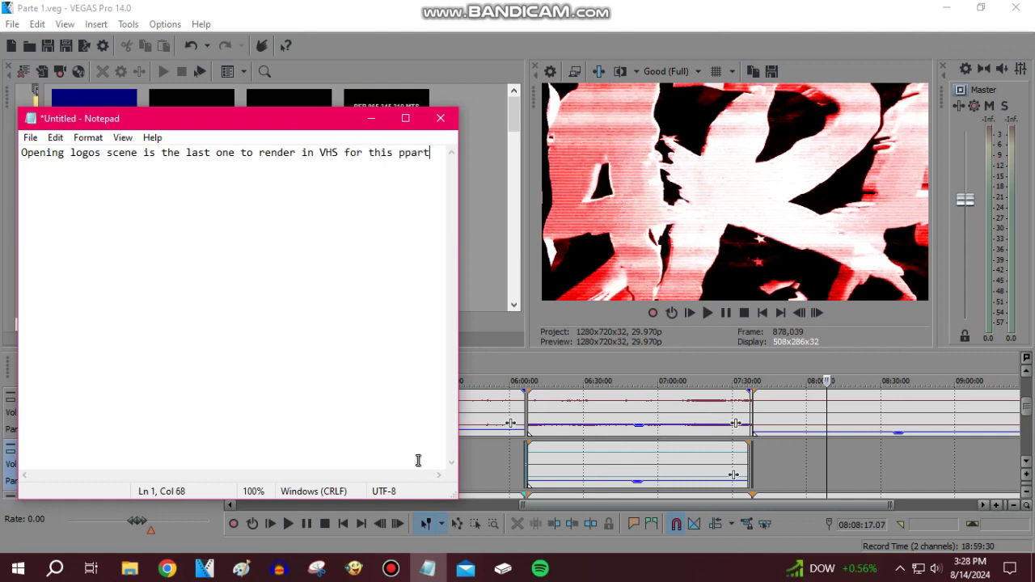
Erase the whole comment about the opening logos scene from the note.
{"action": "key", "text": "BackSpace"}
{"action": "key", "text": "BackSpace"}
{"action": "key", "text": "BackSpace"}
{"action": "key", "text": "BackSpace"}
{"action": "key", "text": "BackSpace"}
{"action": "key", "text": "BackSpace"}
{"action": "key", "text": "BackSpace"}
{"action": "key", "text": "BackSpace"}
{"action": "key", "text": "BackSpace"}
{"action": "key", "text": "BackSpace"}
{"action": "key", "text": "BackSpace"}
{"action": "key", "text": "BackSpace"}
{"action": "key", "text": "BackSpace"}
{"action": "key", "text": "BackSpace"}
{"action": "key", "text": "BackSpace"}
{"action": "key", "text": "BackSpace"}
{"action": "key", "text": "BackSpace"}
{"action": "key", "text": "BackSpace"}
{"action": "key", "text": "BackSpace"}
{"action": "key", "text": "BackSpace"}
{"action": "key", "text": "BackSpace"}
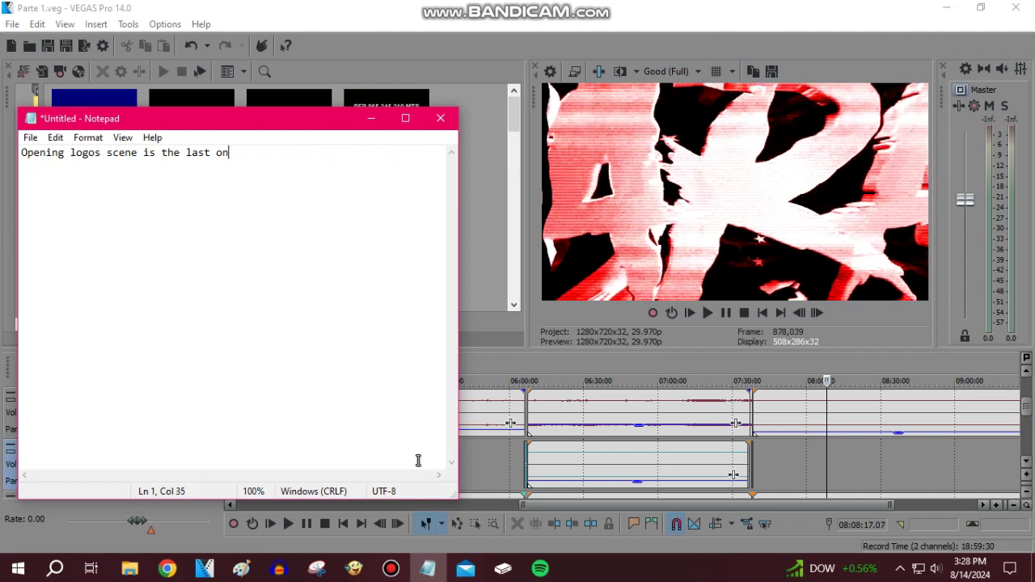
{"action": "key", "text": "BackSpace"}
{"action": "key", "text": "BackSpace"}
{"action": "key", "text": "BackSpace"}
{"action": "key", "text": "BackSpace"}
{"action": "key", "text": "BackSpace"}
{"action": "key", "text": "BackSpace"}
{"action": "key", "text": "BackSpace"}
{"action": "key", "text": "BackSpace"}
{"action": "key", "text": "BackSpace"}
{"action": "key", "text": "BackSpace"}
{"action": "key", "text": "BackSpace"}
{"action": "key", "text": "BackSpace"}
{"action": "key", "text": "BackSpace"}
{"action": "key", "text": "BackSpace"}
{"action": "key", "text": "BackSpace"}
{"action": "key", "text": "BackSpace"}
{"action": "key", "text": "BackSpace"}
{"action": "key", "text": "BackSpace"}
{"action": "key", "text": "BackSpace"}
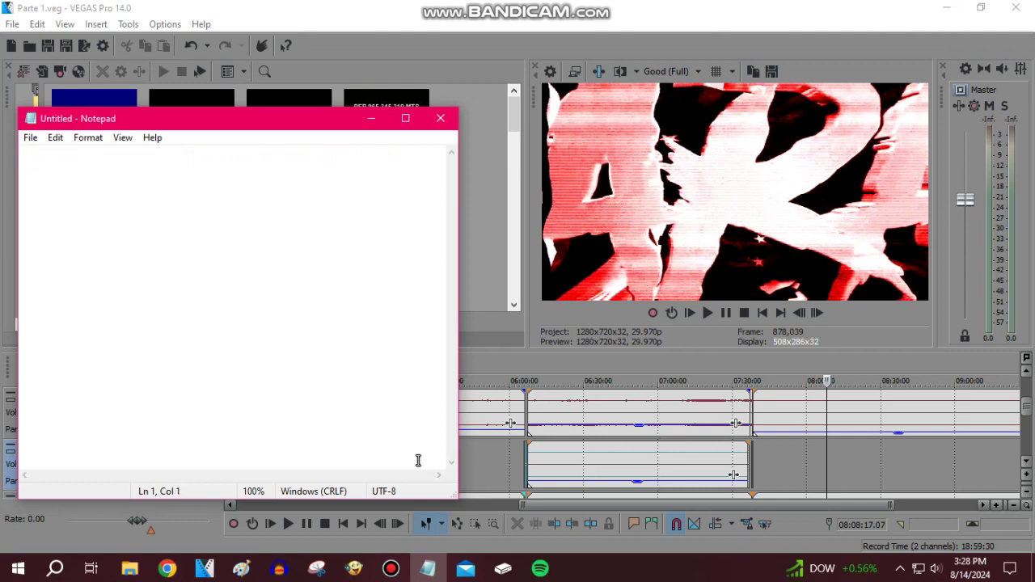
{"action": "type", "text": "I put the proj"}
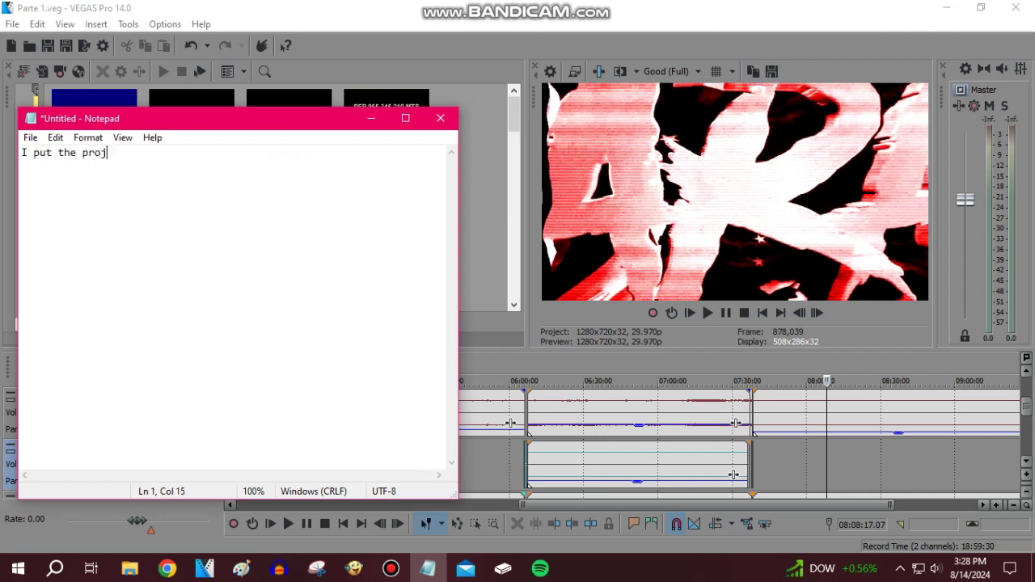
{"action": "type", "text": "ects called"}
{"action": "key", "text": "BackSpace"}
{"action": "key", "text": "BackSpace"}
{"action": "key", "text": "BackSpace"}
{"action": "key", "text": "BackSpace"}
{"action": "key", "text": "BackSpace"}
{"action": "key", "text": "BackSpace"}
{"action": "key", "text": "BackSpace"}
{"action": "key", "text": "BackSpace"}
{"action": "key", "text": "BackSpace"}
{"action": "key", "text": "BackSpace"}
{"action": "key", "text": "BackSpace"}
{"action": "key", "text": "BackSpace"}
{"action": "key", "text": "BackSpace"}
{"action": "key", "text": "BackSpace"}
{"action": "key", "text": "BackSpace"}
{"action": "key", "text": "BackSpace"}
{"action": "key", "text": "BackSpace"}
{"action": "key", "text": "BackSpace"}
{"action": "key", "text": "BackSpace"}
{"action": "key", "text": "BackSpace"}
Write "well i put the vegas pro projects called Parte (Part in spanish) so that I know it's for the film" in the note.
{"action": "type", "text": "well i p"}
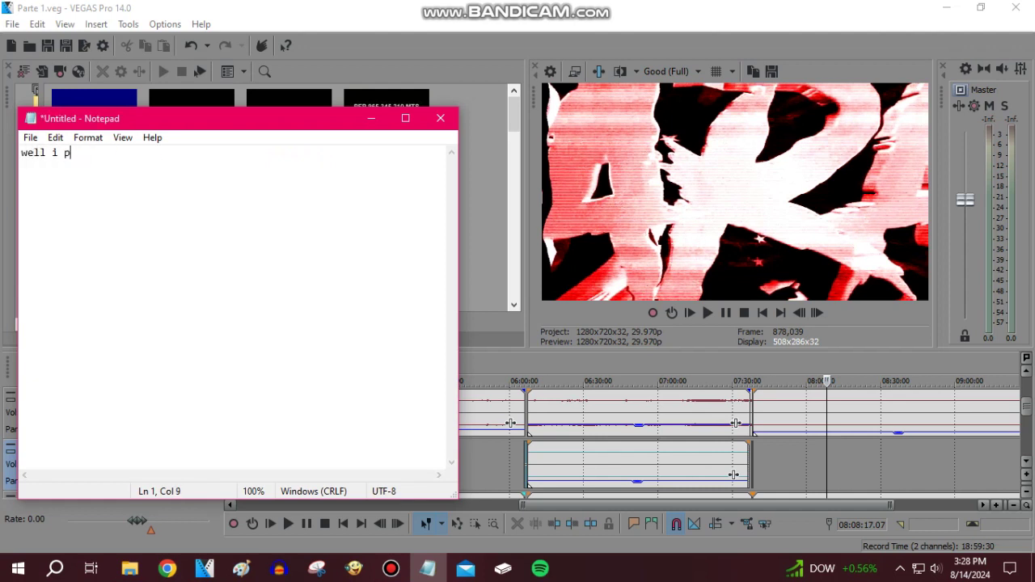
{"action": "type", "text": "ut the vegas pro projects called Pa"}
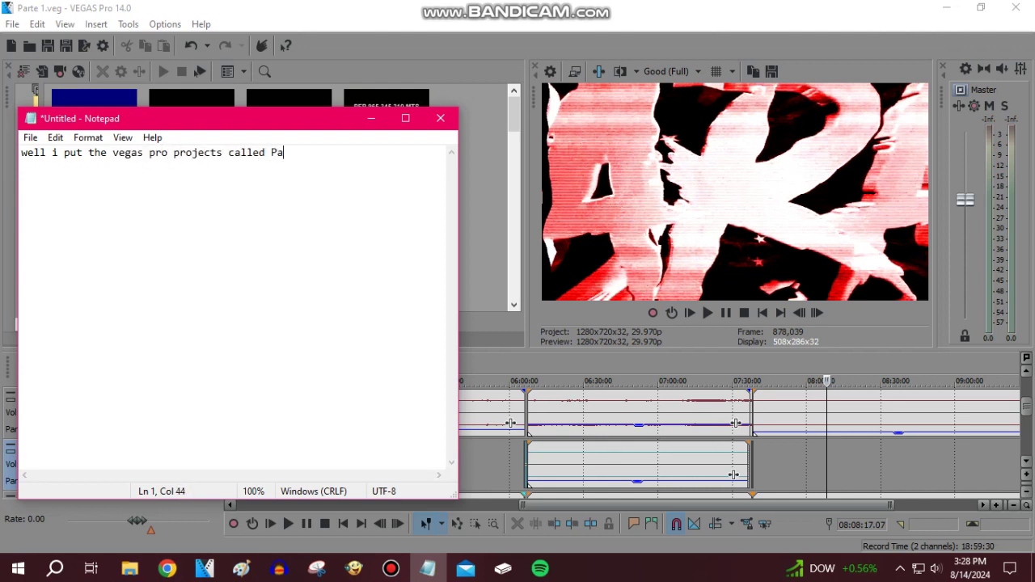
{"action": "type", "text": "rte (Part in spanish"}
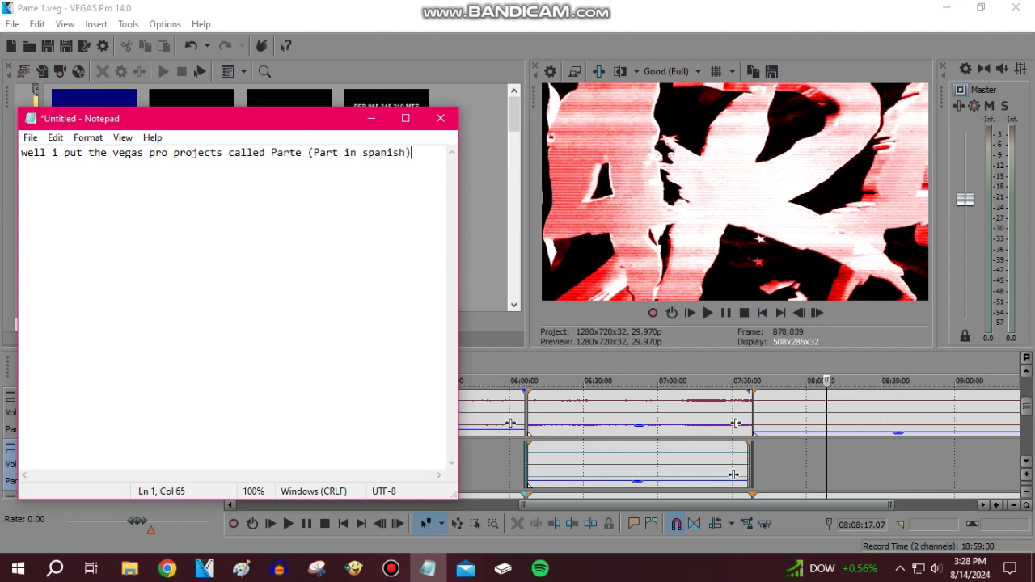
{"action": "type", "text": ") so that"}
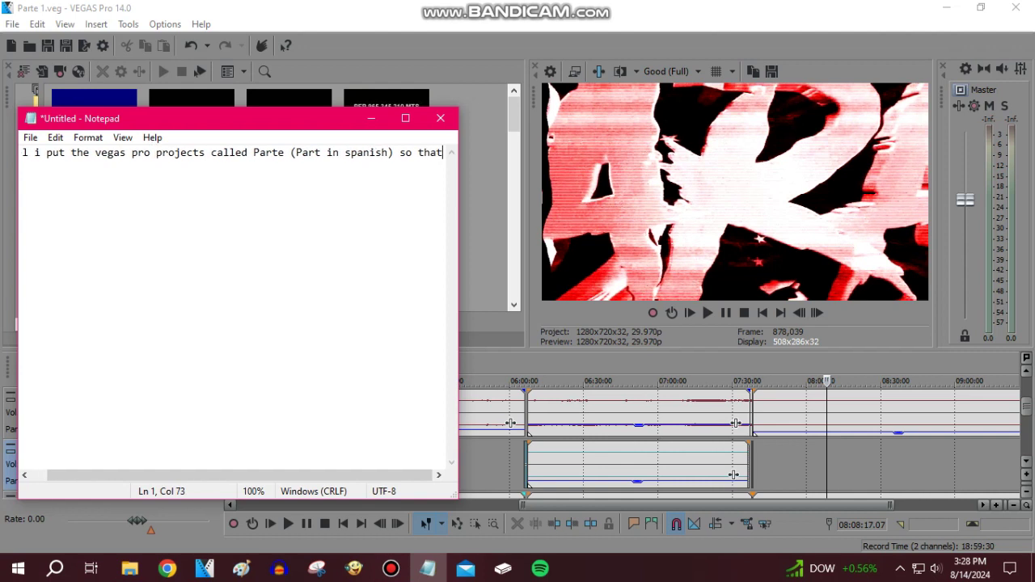
{"action": "type", "text": " I know it"}
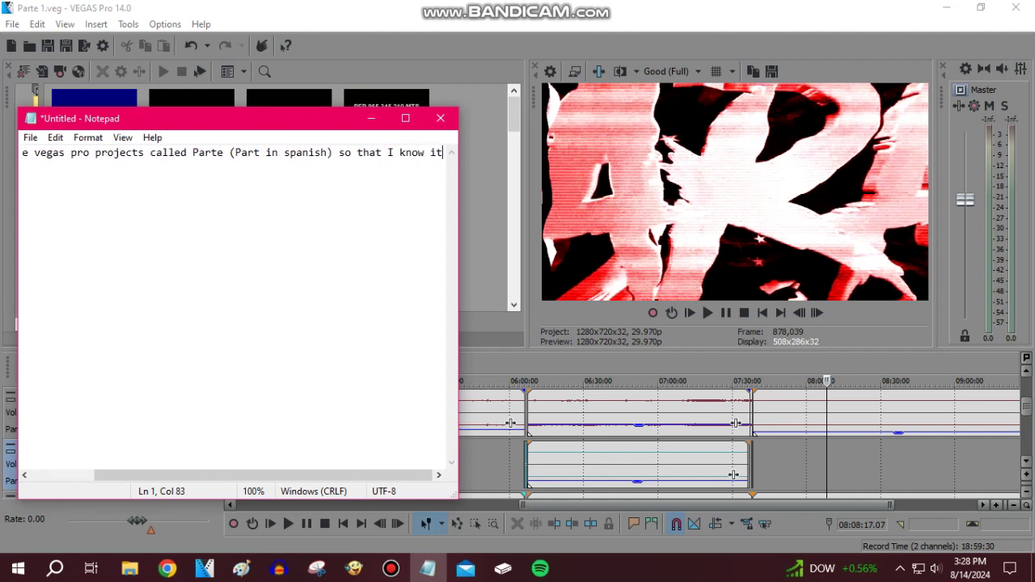
{"action": "type", "text": "'s for the film"}
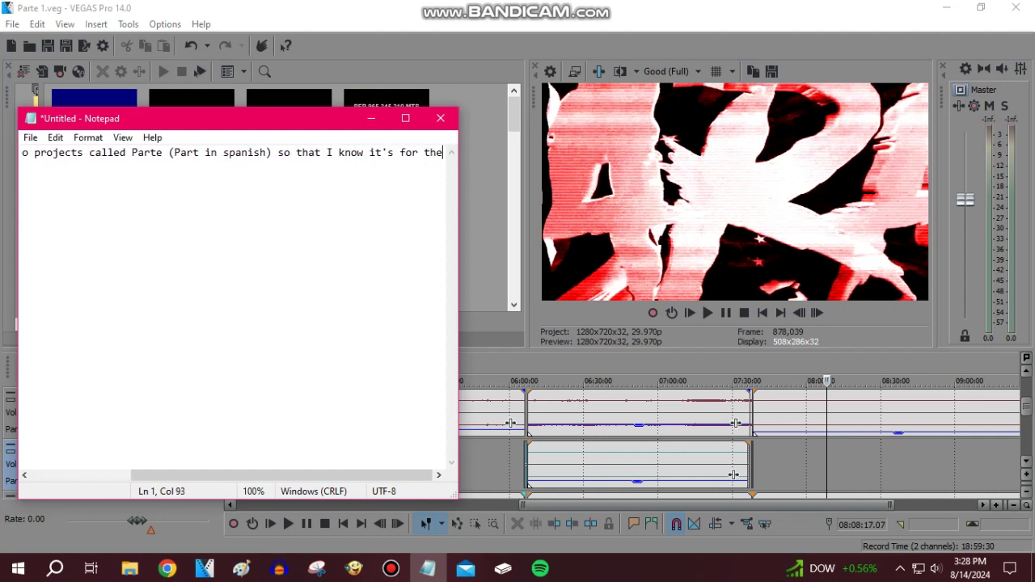
Erase the comment about the Parte project names from the note.
{"action": "key", "text": "BackSpace"}
{"action": "key", "text": "BackSpace"}
{"action": "key", "text": "BackSpace"}
{"action": "key", "text": "BackSpace"}
{"action": "key", "text": "BackSpace"}
{"action": "key", "text": "BackSpace"}
{"action": "key", "text": "BackSpace"}
{"action": "key", "text": "BackSpace"}
{"action": "key", "text": "BackSpace"}
{"action": "key", "text": "BackSpace"}
{"action": "key", "text": "BackSpace"}
{"action": "key", "text": "BackSpace"}
{"action": "key", "text": "BackSpace"}
{"action": "key", "text": "BackSpace"}
{"action": "key", "text": "BackSpace"}
{"action": "key", "text": "BackSpace"}
{"action": "key", "text": "BackSpace"}
{"action": "key", "text": "BackSpace"}
{"action": "key", "text": "BackSpace"}
{"action": "key", "text": "BackSpace"}
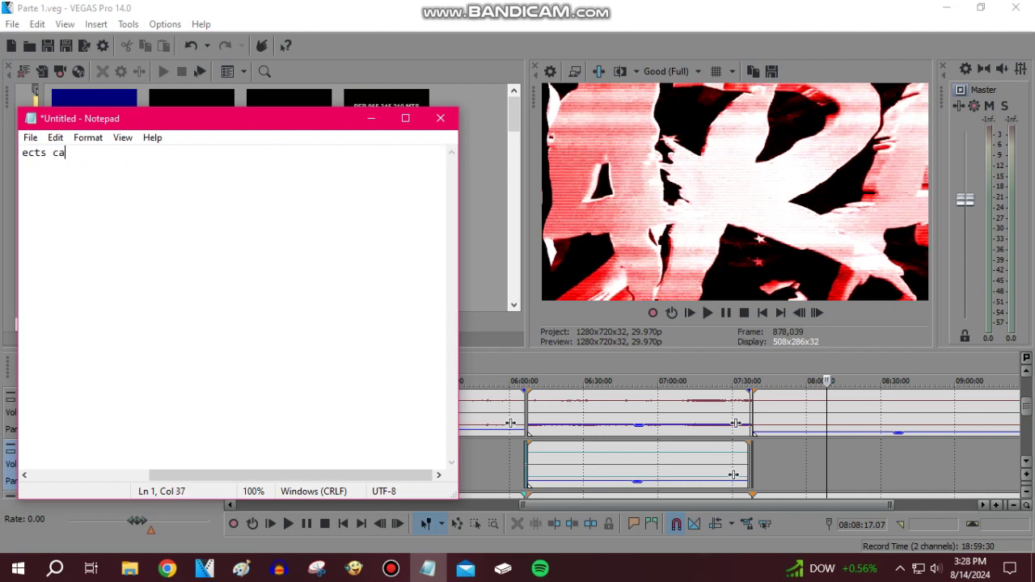
{"action": "key", "text": "BackSpace"}
{"action": "key", "text": "BackSpace"}
{"action": "key", "text": "BackSpace"}
{"action": "key", "text": "BackSpace"}
{"action": "key", "text": "BackSpace"}
{"action": "key", "text": "BackSpace"}
{"action": "key", "text": "BackSpace"}
{"action": "key", "text": "BackSpace"}
{"action": "key", "text": "BackSpace"}
{"action": "key", "text": "BackSpace"}
{"action": "key", "text": "BackSpace"}
{"action": "key", "text": "BackSpace"}
{"action": "key", "text": "BackSpace"}
{"action": "key", "text": "BackSpace"}
{"action": "key", "text": "BackSpace"}
{"action": "key", "text": "BackSpace"}
{"action": "key", "text": "BackSpace"}
{"action": "key", "text": "BackSpace"}
{"action": "key", "text": "BackSpace"}
{"action": "key", "text": "BackSpace"}
Write "I had to render them in parts and YES they will be rendered in 720" in the note.
{"action": "type", "text": "I had to render then"}
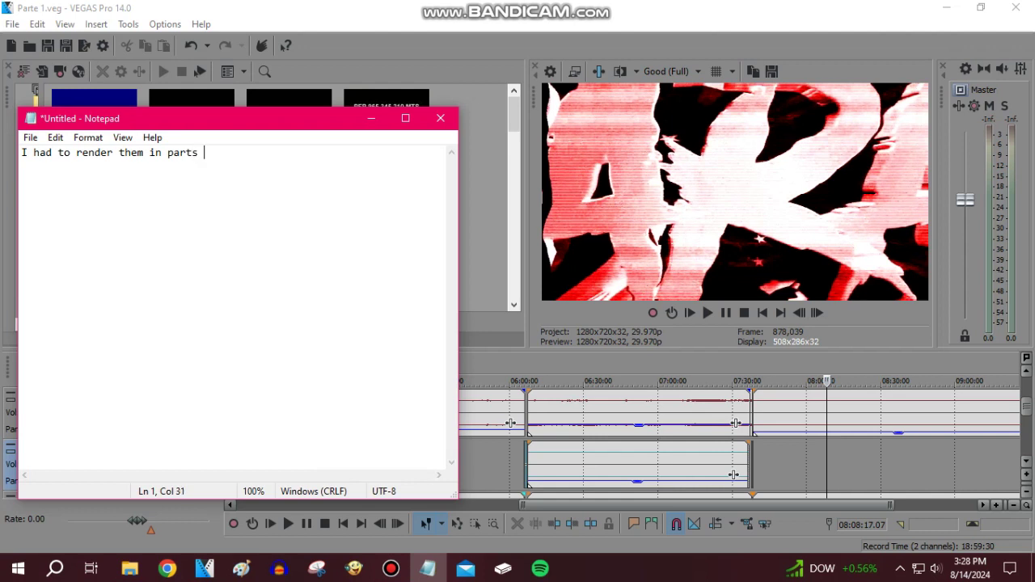
{"action": "type", "text": "they will be rendered in"}
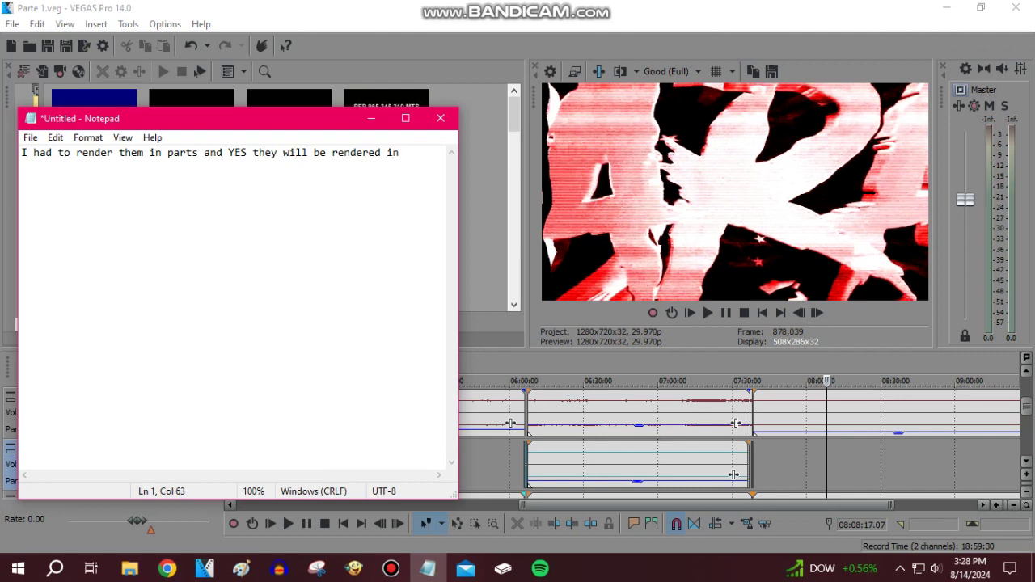
{"action": "type", "text": " 720"}
Clear the comment about rendering in parts, leaving the note empty.
{"action": "key", "text": "BackSpace"}
{"action": "key", "text": "BackSpace"}
{"action": "key", "text": "BackSpace"}
{"action": "key", "text": "BackSpace"}
{"action": "key", "text": "BackSpace"}
{"action": "key", "text": "BackSpace"}
{"action": "key", "text": "BackSpace"}
{"action": "key", "text": "BackSpace"}
{"action": "key", "text": "BackSpace"}
{"action": "key", "text": "BackSpace"}
{"action": "key", "text": "BackSpace"}
{"action": "key", "text": "BackSpace"}
{"action": "key", "text": "BackSpace"}
{"action": "key", "text": "BackSpace"}
{"action": "key", "text": "BackSpace"}
{"action": "key", "text": "BackSpace"}
{"action": "key", "text": "BackSpace"}
{"action": "key", "text": "BackSpace"}
{"action": "key", "text": "BackSpace"}
{"action": "key", "text": "BackSpace"}
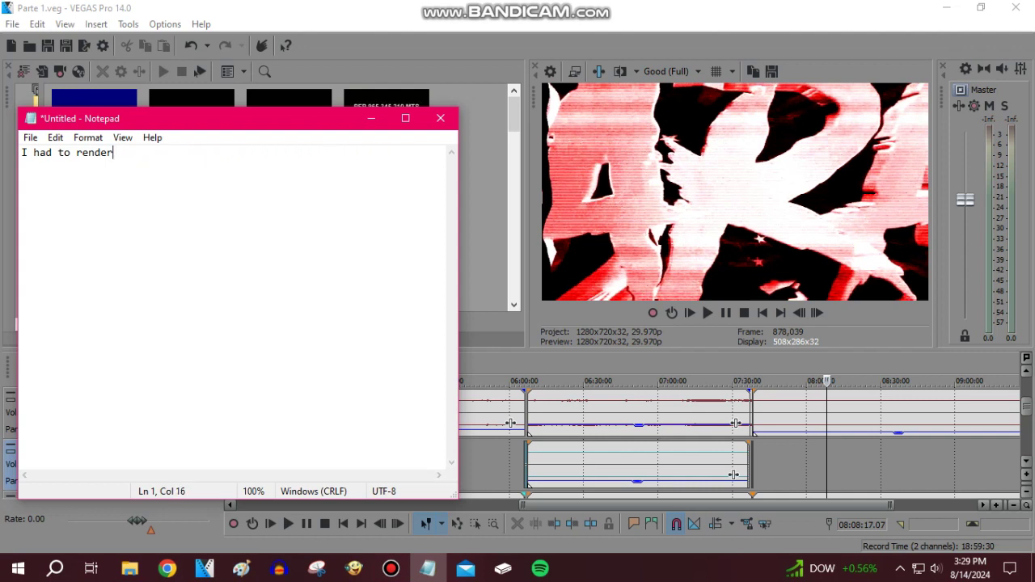
{"action": "key", "text": "BackSpace"}
{"action": "key", "text": "BackSpace"}
{"action": "key", "text": "BackSpace"}
{"action": "key", "text": "BackSpace"}
{"action": "key", "text": "BackSpace"}
{"action": "key", "text": "BackSpace"}
{"action": "key", "text": "BackSpace"}
{"action": "key", "text": "BackSpace"}
{"action": "key", "text": "BackSpace"}
{"action": "key", "text": "BackSpace"}
{"action": "key", "text": "BackSpace"}
{"action": "key", "text": "BackSpace"}
{"action": "key", "text": "BackSpace"}
{"action": "key", "text": "BackSpace"}
{"action": "key", "text": "BackSpace"}
{"action": "key", "text": "BackSpace"}
{"action": "key", "text": "BackSpace"}
{"action": "type", "text": "H"}
{"action": "key", "text": "BackSpace"}
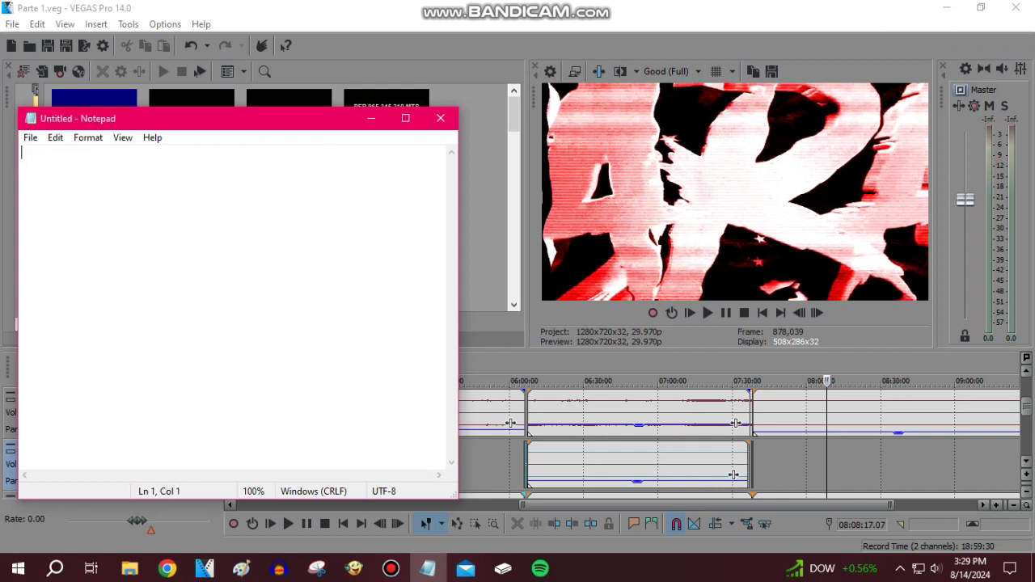
Write "720p" in the note and erase it again.
{"action": "type", "text": "720p"}
{"action": "key", "text": "BackSpace"}
{"action": "key", "text": "BackSpace"}
{"action": "key", "text": "BackSpace"}
{"action": "key", "text": "BackSpace"}
Write "PERIOD" in the note and erase it again.
{"action": "type", "text": "PERIOD"}
{"action": "key", "text": "BackSpace"}
{"action": "key", "text": "BackSpace"}
{"action": "key", "text": "BackSpace"}
{"action": "key", "text": "BackSpace"}
{"action": "key", "text": "BackSpace"}
{"action": "key", "text": "BackSpace"}
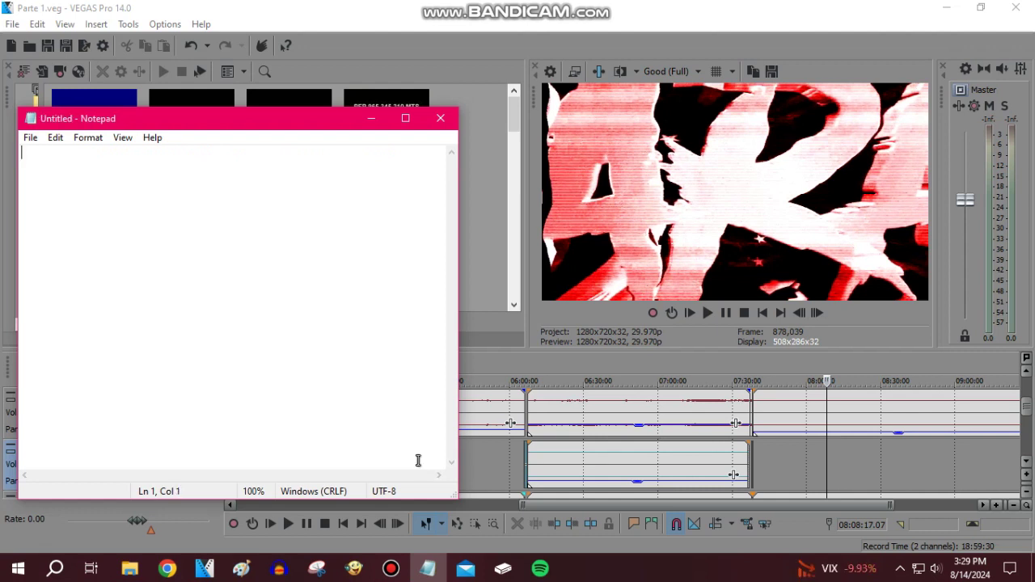
Write "and they'll be rendered in my 256 GB SD C" in the note and clear the whole remark.
{"action": "type", "text": "and they'll be rendered in my "}
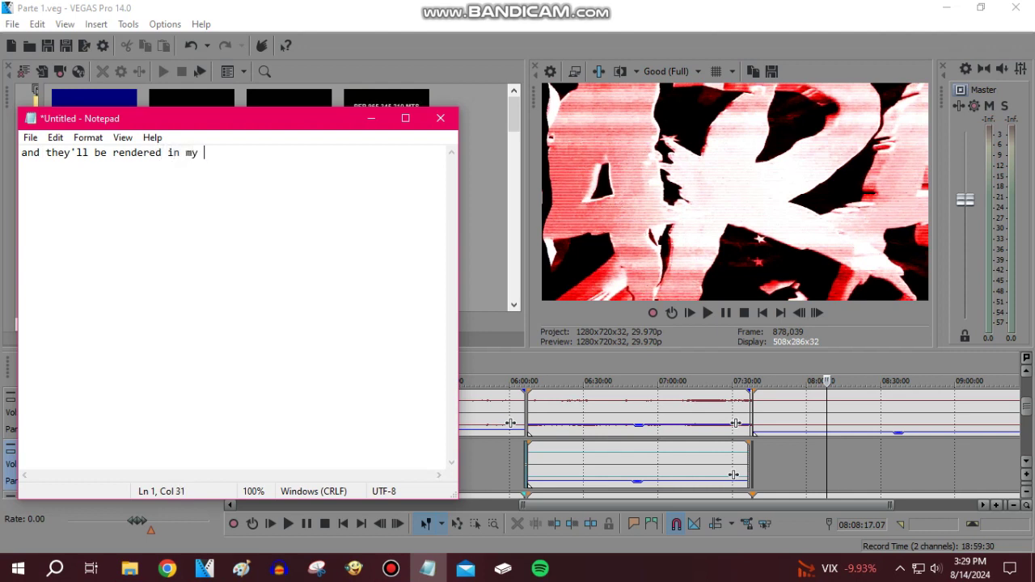
{"action": "type", "text": "256 GB SD C"}
{"action": "key", "text": "BackSpace"}
{"action": "key", "text": "BackSpace"}
{"action": "key", "text": "BackSpace"}
{"action": "key", "text": "BackSpace"}
{"action": "key", "text": "BackSpace"}
{"action": "key", "text": "BackSpace"}
{"action": "key", "text": "BackSpace"}
{"action": "key", "text": "BackSpace"}
{"action": "key", "text": "BackSpace"}
{"action": "key", "text": "BackSpace"}
{"action": "key", "text": "BackSpace"}
{"action": "key", "text": "BackSpace"}
{"action": "key", "text": "BackSpace"}
{"action": "key", "text": "BackSpace"}
{"action": "key", "text": "BackSpace"}
{"action": "key", "text": "BackSpace"}
{"action": "key", "text": "BackSpace"}
{"action": "key", "text": "BackSpace"}
{"action": "key", "text": "BackSpace"}
{"action": "key", "text": "BackSpace"}
Write "256 GB SD Ca" in the empty note and delete it again.
{"action": "type", "text": "2"}
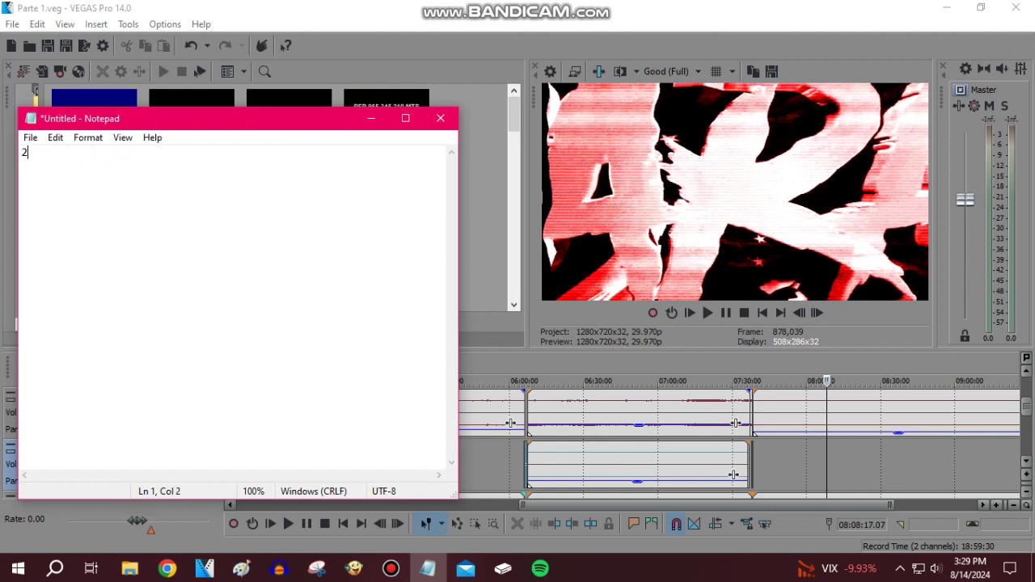
{"action": "type", "text": "56 GB SD Ca"}
{"action": "key", "text": "BackSpace"}
{"action": "key", "text": "BackSpace"}
{"action": "key", "text": "BackSpace"}
{"action": "key", "text": "BackSpace"}
{"action": "key", "text": "BackSpace"}
{"action": "key", "text": "BackSpace"}
{"action": "key", "text": "BackSpace"}
{"action": "key", "text": "BackSpace"}
{"action": "key", "text": "BackSpace"}
{"action": "key", "text": "BackSpace"}
{"action": "key", "text": "BackSpace"}
{"action": "key", "text": "BackSpace"}
{"action": "key", "text": "BackSpace"}
Close the note and preview the end of the long track 2 clip at 09:46:26.10.
{"action": "left_click", "coordinate": [447, 121]}
{"action": "scroll", "coordinate": [900, 442], "scroll_direction": "down", "scroll_amount": 3}
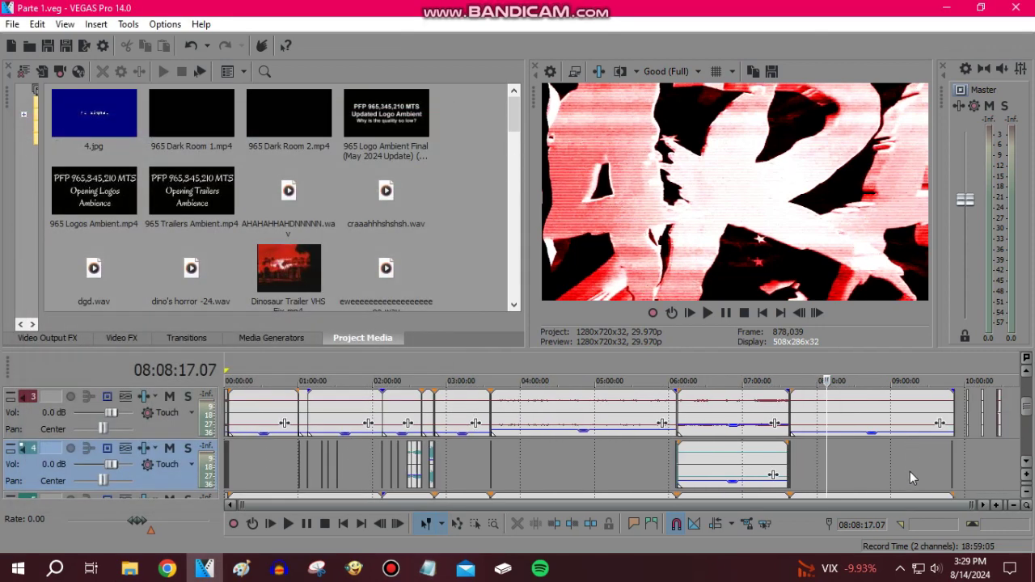
{"action": "scroll", "coordinate": [909, 472], "scroll_direction": "up", "scroll_amount": 3}
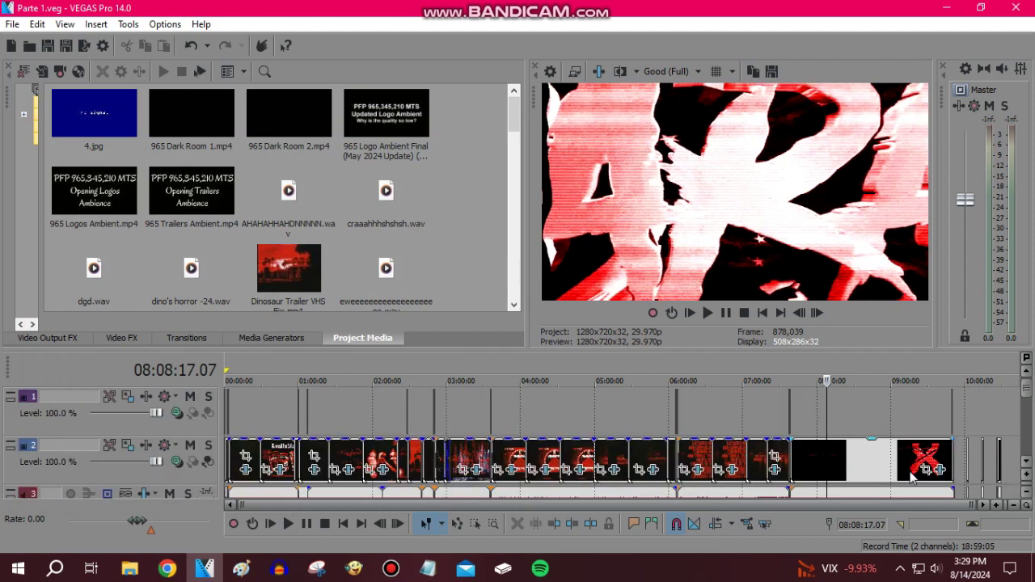
{"action": "left_click", "coordinate": [878, 421]}
{"action": "scroll", "coordinate": [838, 416], "scroll_direction": "up", "scroll_amount": 2}
{"action": "left_click", "coordinate": [922, 398]}
{"action": "scroll", "coordinate": [922, 398], "scroll_direction": "up", "scroll_amount": 4}
{"action": "left_click", "coordinate": [710, 413]}
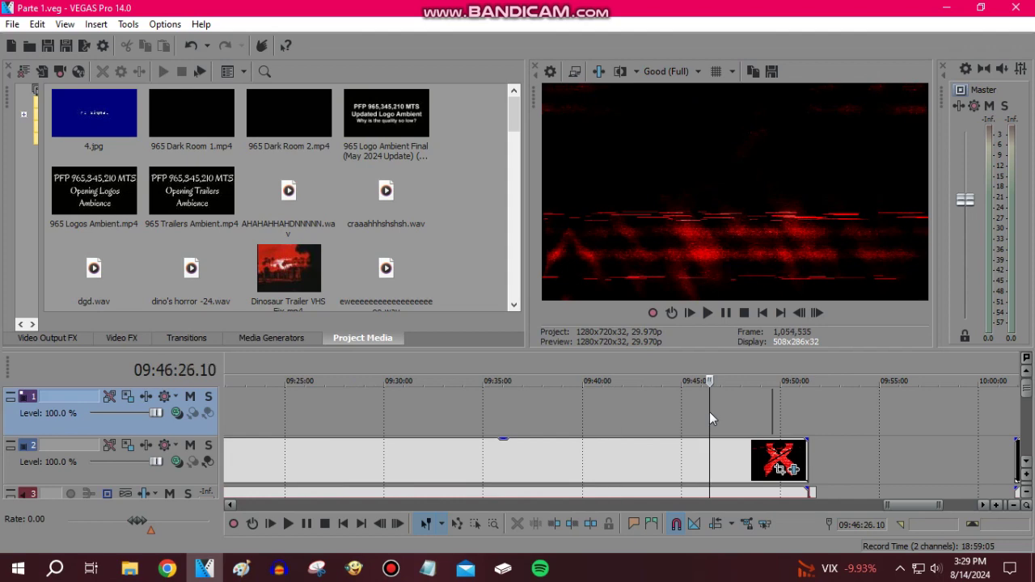
Preview frames of the logos scene from about 09:31:58 up to the Walt Disney logo at 09:37:41.16.
{"action": "left_click", "coordinate": [578, 410]}
{"action": "scroll", "coordinate": [638, 409], "scroll_direction": "down", "scroll_amount": 4}
{"action": "scroll", "coordinate": [638, 410], "scroll_direction": "up", "scroll_amount": 3}
{"action": "left_click", "coordinate": [629, 415]}
{"action": "left_click", "coordinate": [619, 414]}
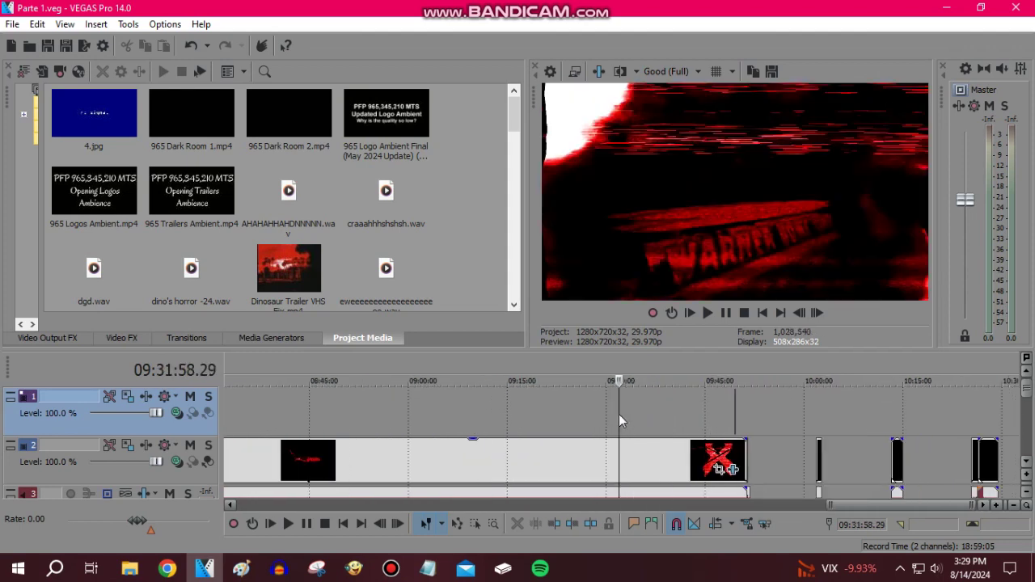
{"action": "left_click", "coordinate": [613, 415]}
{"action": "left_click", "coordinate": [656, 413]}
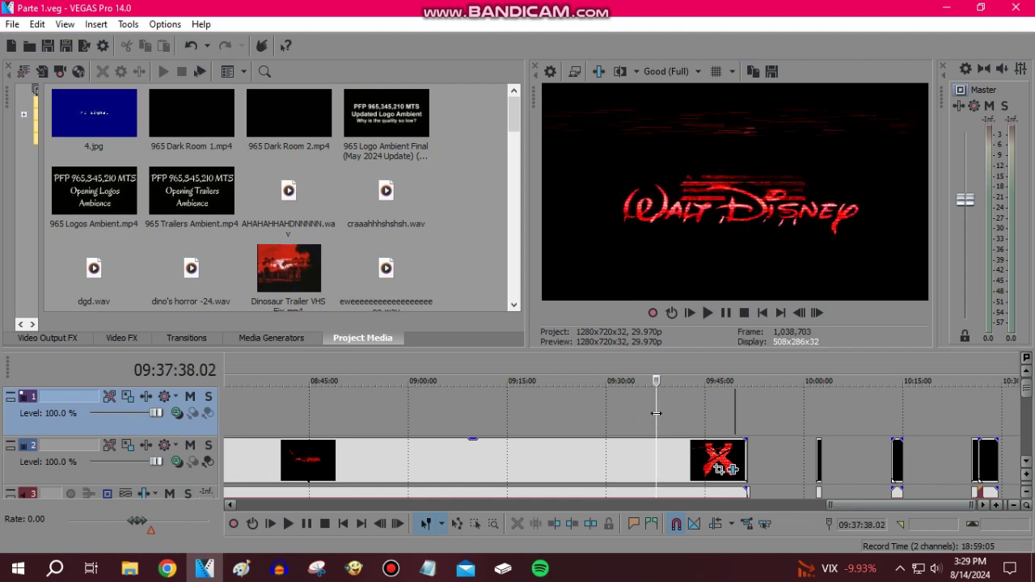
{"action": "scroll", "coordinate": [656, 414], "scroll_direction": "up", "scroll_amount": 4}
{"action": "scroll", "coordinate": [634, 416], "scroll_direction": "up", "scroll_amount": 3}
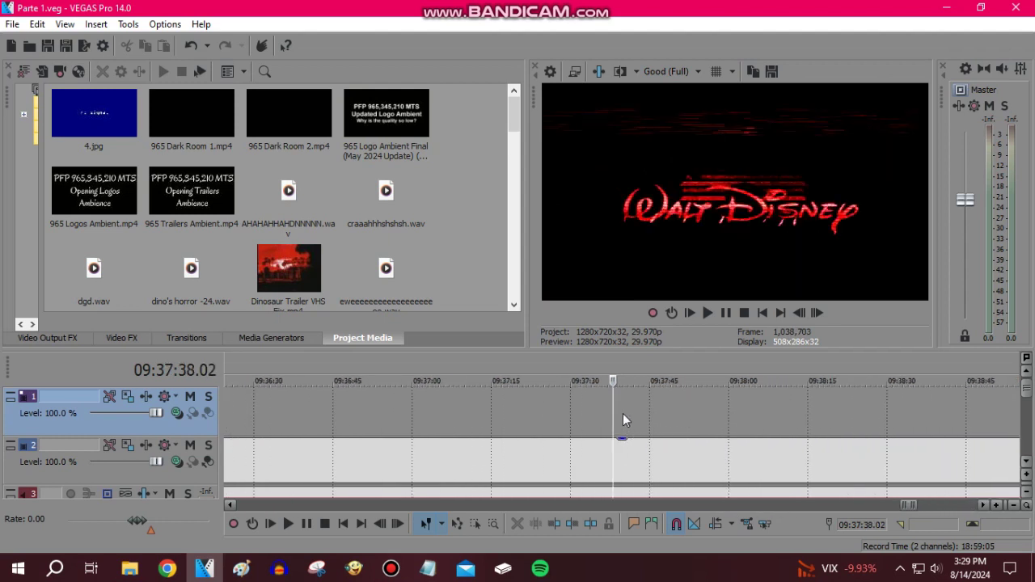
{"action": "left_click_drag", "start_coordinate": [613, 421], "coordinate": [631, 420]}
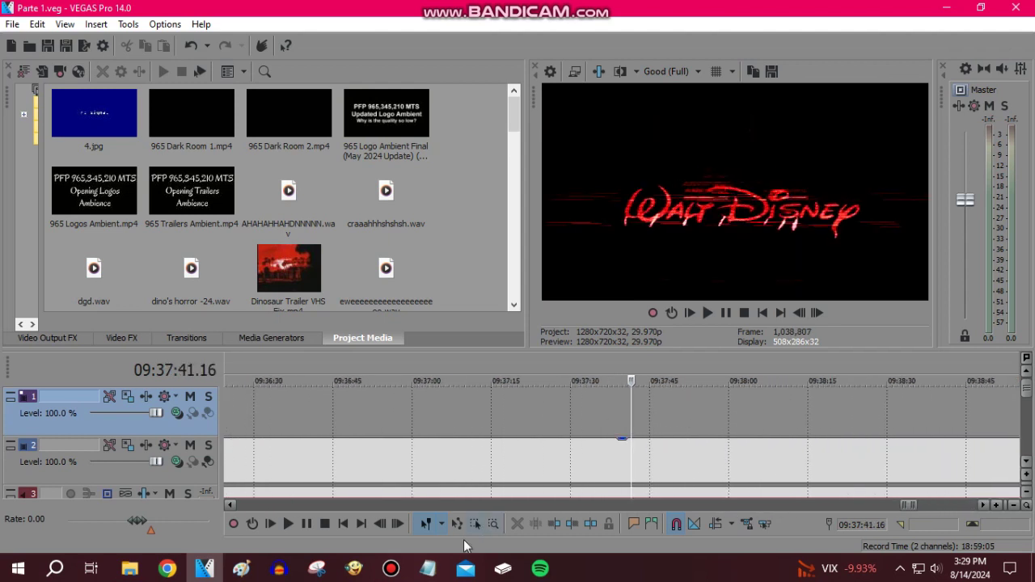
Write "I don't think about editing and fixing the logos scene because you know. This is a LOT of work to do" in Notepad.
{"action": "left_click", "coordinate": [428, 568]}
{"action": "type", "text": "I don't think about editing"}
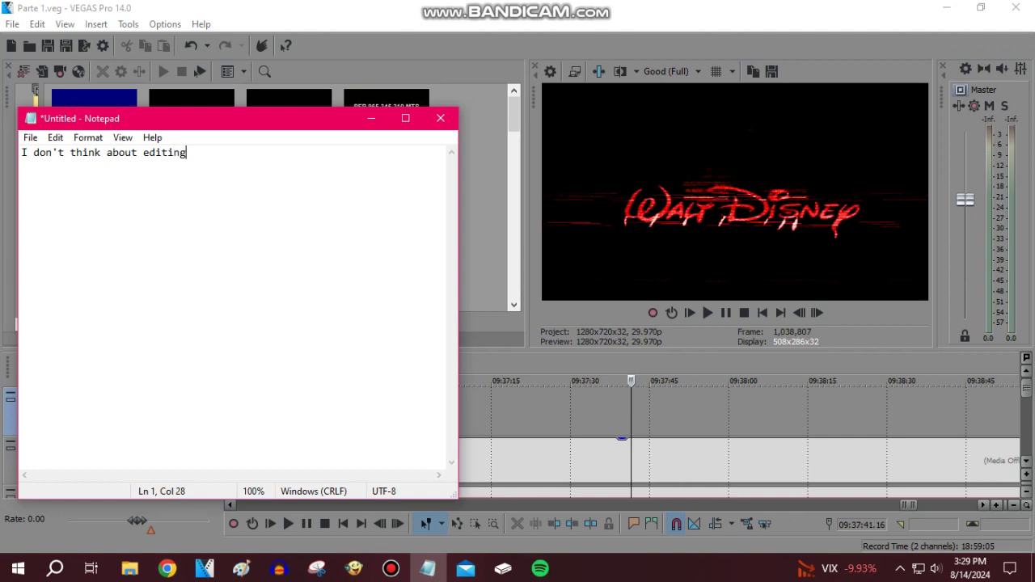
{"action": "type", "text": " and fixing the logos sd"}
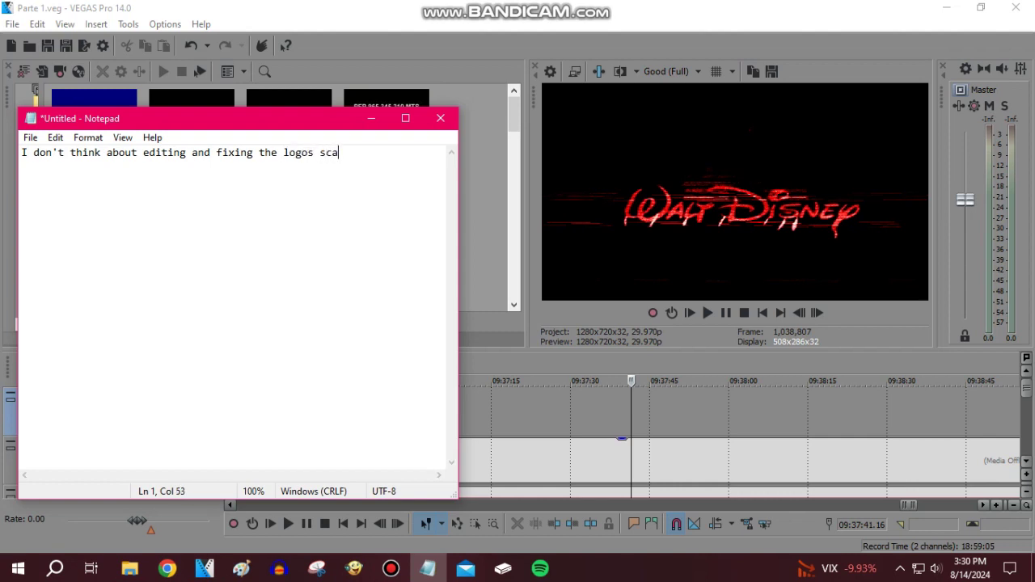
{"action": "type", "text": "ene beau"}
{"action": "key", "text": "BackSpace"}
{"action": "key", "text": "BackSpace"}
{"action": "type", "text": "cause you know. This is a lOT of work "}
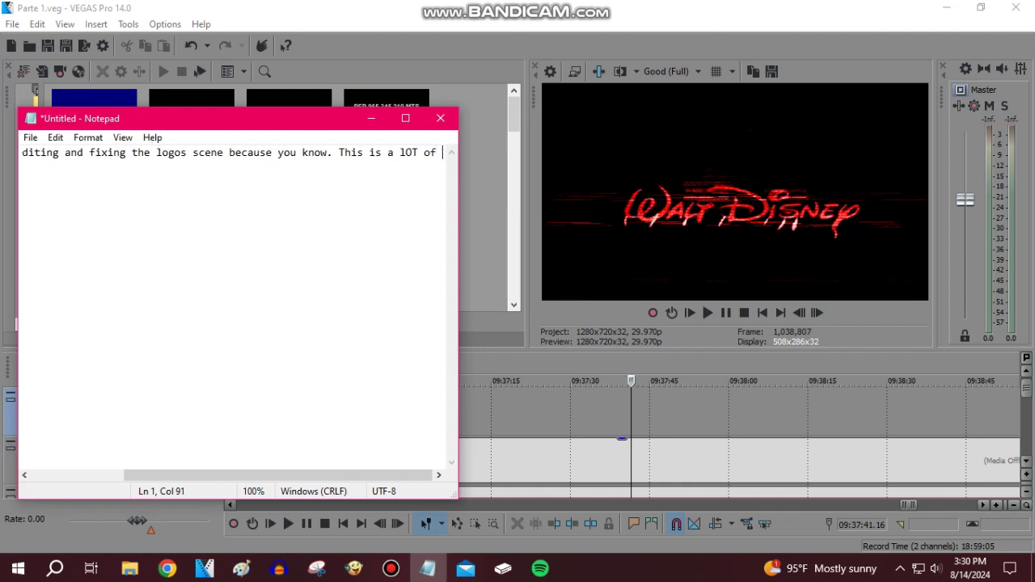
{"action": "type", "text": "to do"}
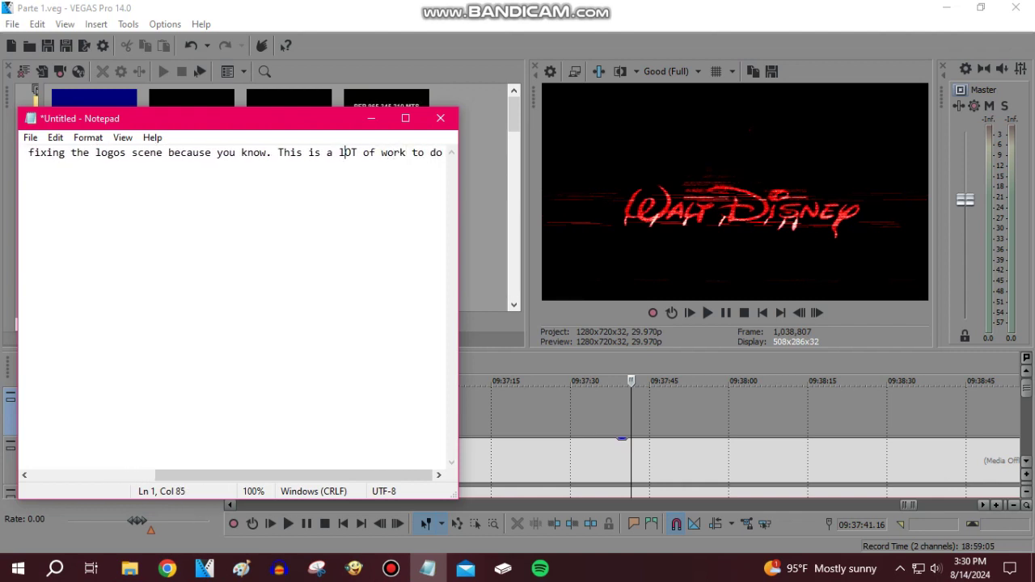
{"action": "key", "text": "BackSpace"}
{"action": "type", "text": "L"}
{"action": "left_click", "coordinate": [443, 153]}
Replace the note's text with "And it''s soo much time to take to finish".
{"action": "left_click_drag", "start_coordinate": [443, 153], "coordinate": [1, 181]}
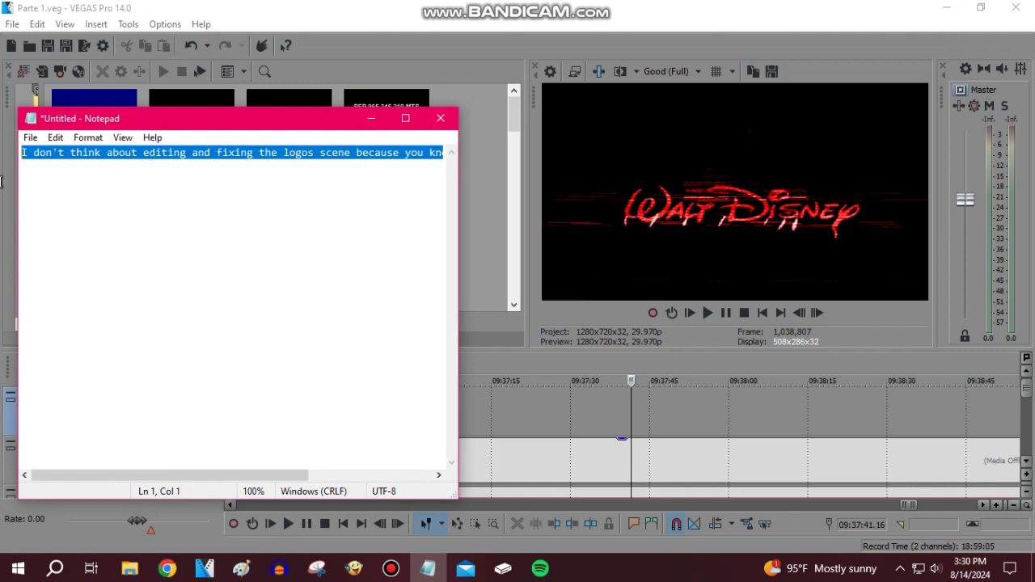
{"action": "type", "text": "And it"}
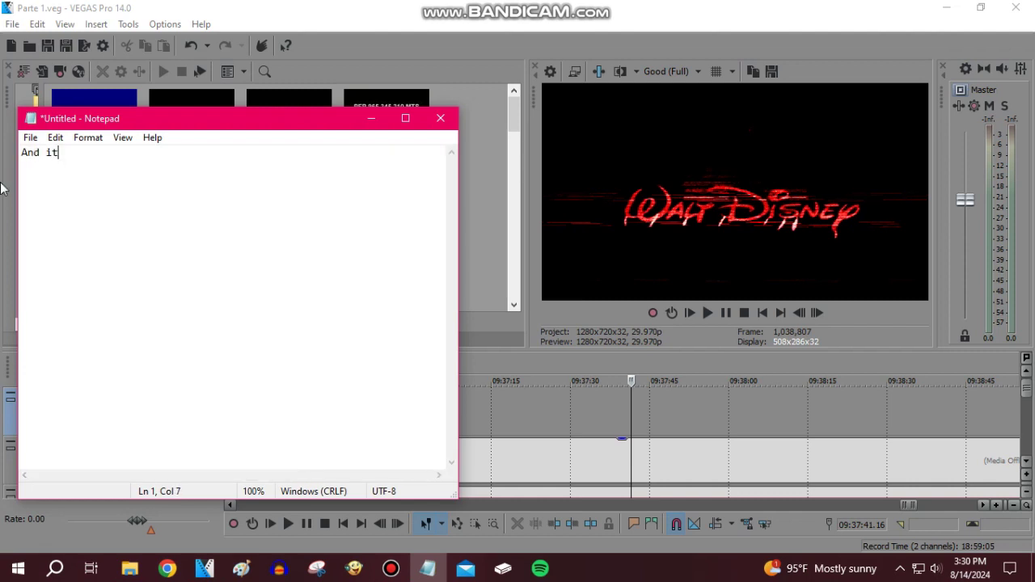
{"action": "type", "text": "''s soo much time to take to finish"}
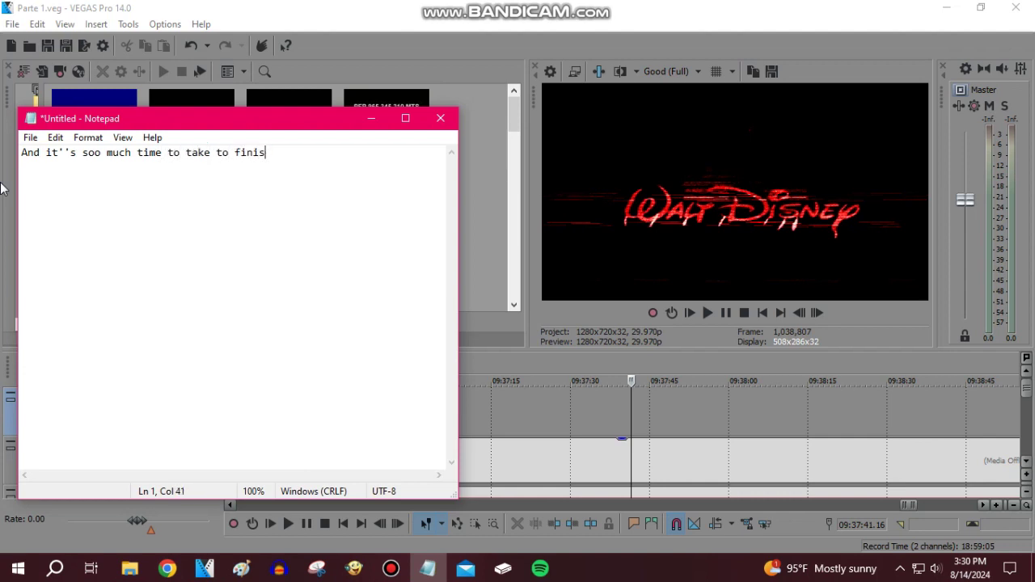
Erase the comment about how much time finishing takes.
{"action": "key", "text": "BackSpace"}
{"action": "key", "text": "BackSpace"}
{"action": "key", "text": "BackSpace"}
{"action": "key", "text": "BackSpace"}
{"action": "key", "text": "BackSpace"}
{"action": "key", "text": "BackSpace"}
{"action": "key", "text": "BackSpace"}
{"action": "key", "text": "BackSpace"}
{"action": "key", "text": "BackSpace"}
{"action": "key", "text": "BackSpace"}
{"action": "key", "text": "BackSpace"}
{"action": "key", "text": "BackSpace"}
{"action": "key", "text": "BackSpace"}
{"action": "key", "text": "BackSpace"}
{"action": "key", "text": "BackSpace"}
{"action": "key", "text": "BackSpace"}
{"action": "key", "text": "BackSpace"}
{"action": "key", "text": "BackSpace"}
{"action": "key", "text": "BackSpace"}
{"action": "key", "text": "BackSpace"}
Write "Sure hope i can finish the whole film By Mid September" in the note.
{"action": "type", "text": "Sure hopee I"}
{"action": "key", "text": "BackSpace"}
{"action": "type", "text": "can finish the w"}
{"action": "key", "text": "BackSpace"}
{"action": "type", "text": "the whole"}
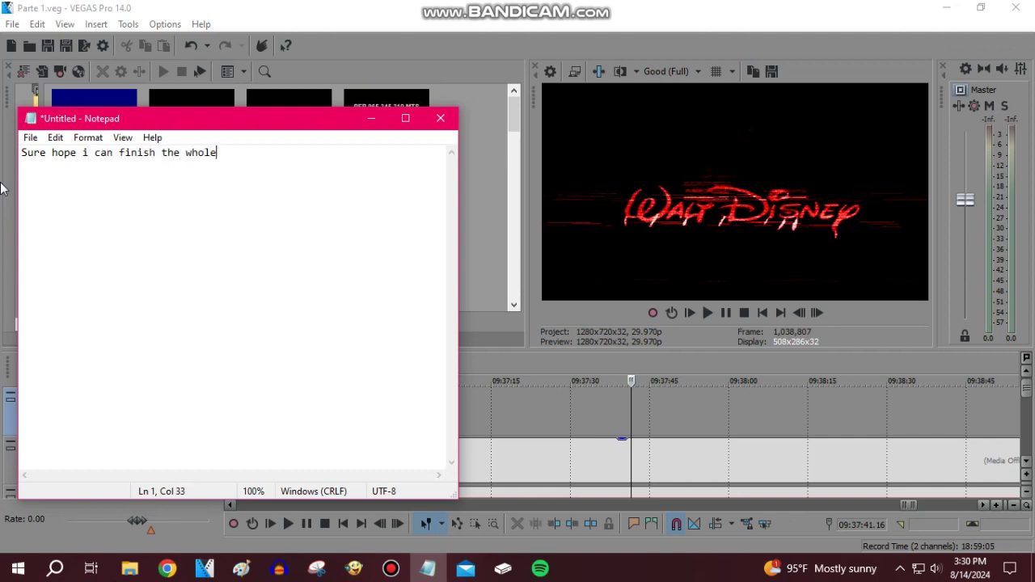
{"action": "type", "text": " film"}
{"action": "type", "text": " By"}
{"action": "type", "text": " Mid S"}
{"action": "key", "text": "BackSpace"}
{"action": "type", "text": "Mid Sept"}
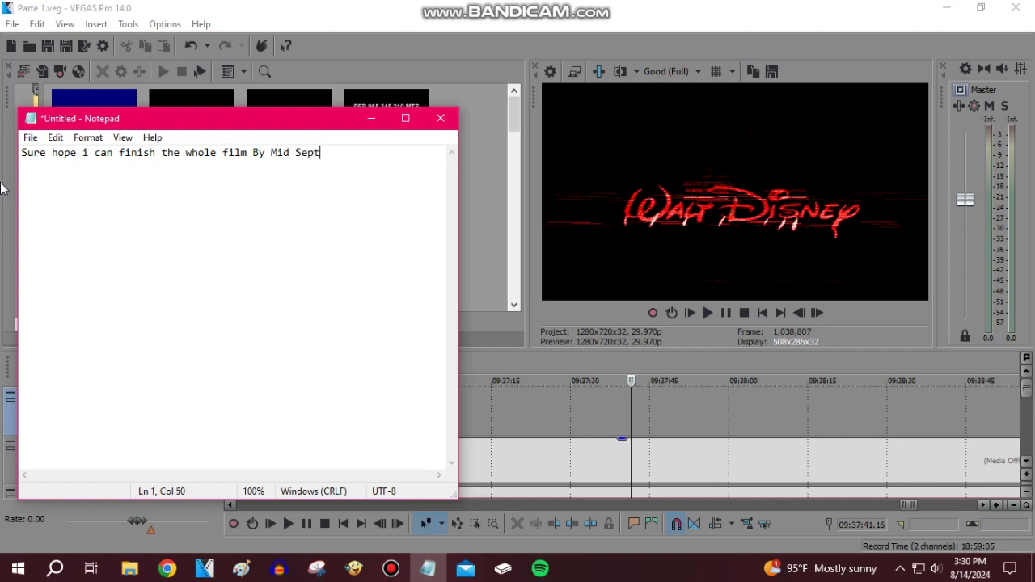
{"action": "type", "text": "ember"}
Clear the comment about finishing the film and close the note.
{"action": "key", "text": "BackSpace"}
{"action": "key", "text": "BackSpace"}
{"action": "key", "text": "BackSpace"}
{"action": "key", "text": "BackSpace"}
{"action": "key", "text": "BackSpace"}
{"action": "key", "text": "BackSpace"}
{"action": "key", "text": "BackSpace"}
{"action": "key", "text": "BackSpace"}
{"action": "key", "text": "BackSpace"}
{"action": "key", "text": "BackSpace"}
{"action": "key", "text": "BackSpace"}
{"action": "key", "text": "BackSpace"}
{"action": "key", "text": "BackSpace"}
{"action": "key", "text": "BackSpace"}
{"action": "key", "text": "BackSpace"}
{"action": "key", "text": "BackSpace"}
{"action": "key", "text": "BackSpace"}
{"action": "key", "text": "BackSpace"}
{"action": "key", "text": "BackSpace"}
{"action": "key", "text": "BackSpace"}
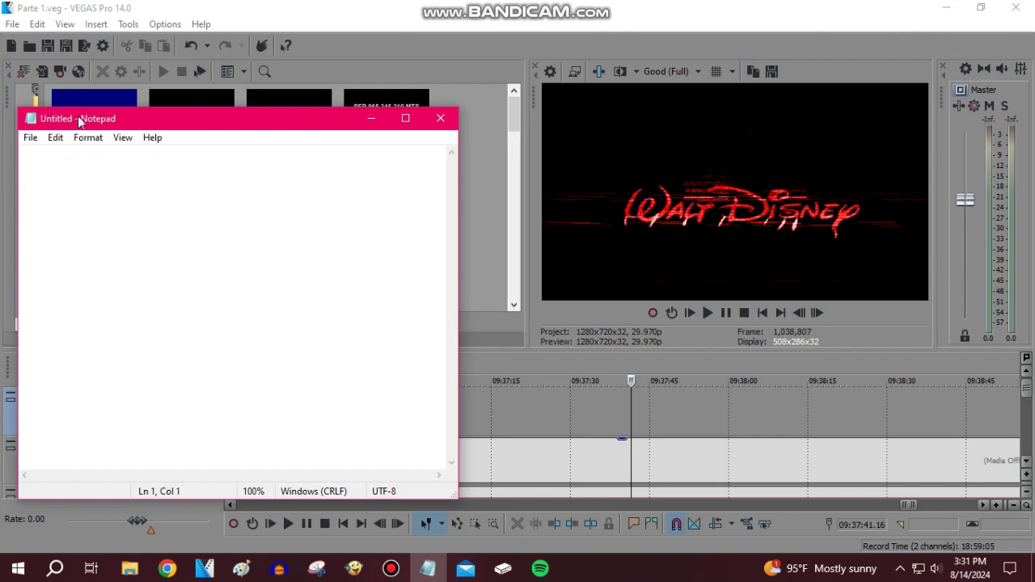
{"action": "left_click", "coordinate": [452, 123]}
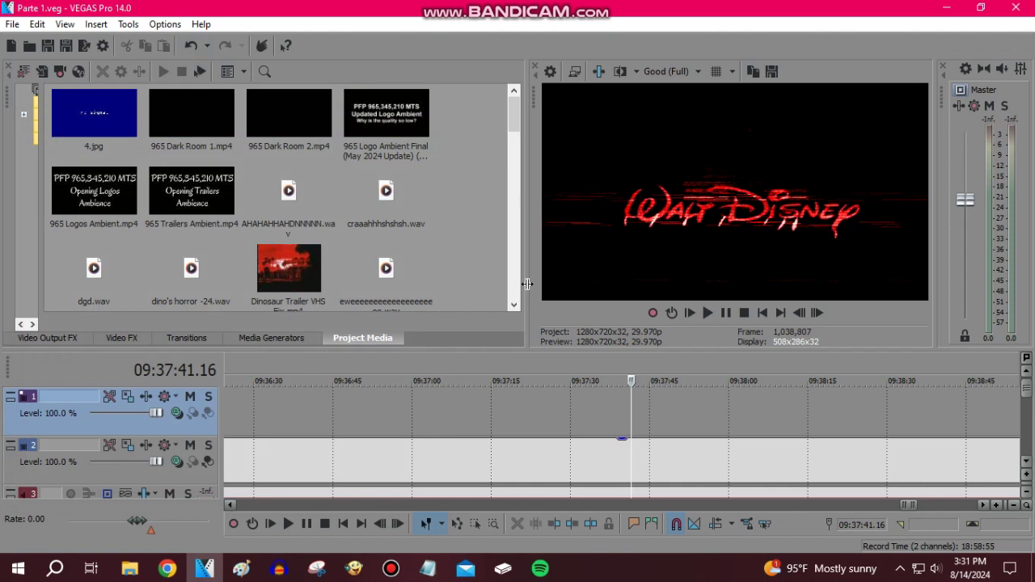
Preview the horned skull logo at 09:48:04.10 and the red X logo at 09:49:46.00 near the clip's end.
{"action": "scroll", "coordinate": [681, 402], "scroll_direction": "down", "scroll_amount": 3}
{"action": "left_click", "coordinate": [682, 410]}
{"action": "left_click", "coordinate": [723, 409]}
{"action": "scroll", "coordinate": [727, 408], "scroll_direction": "up", "scroll_amount": 3}
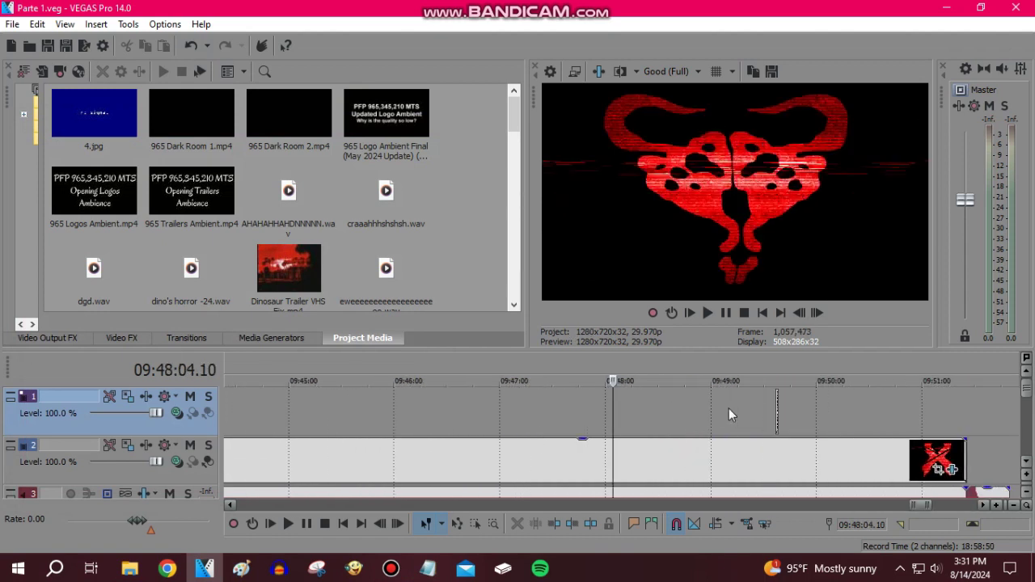
{"action": "left_click", "coordinate": [791, 416]}
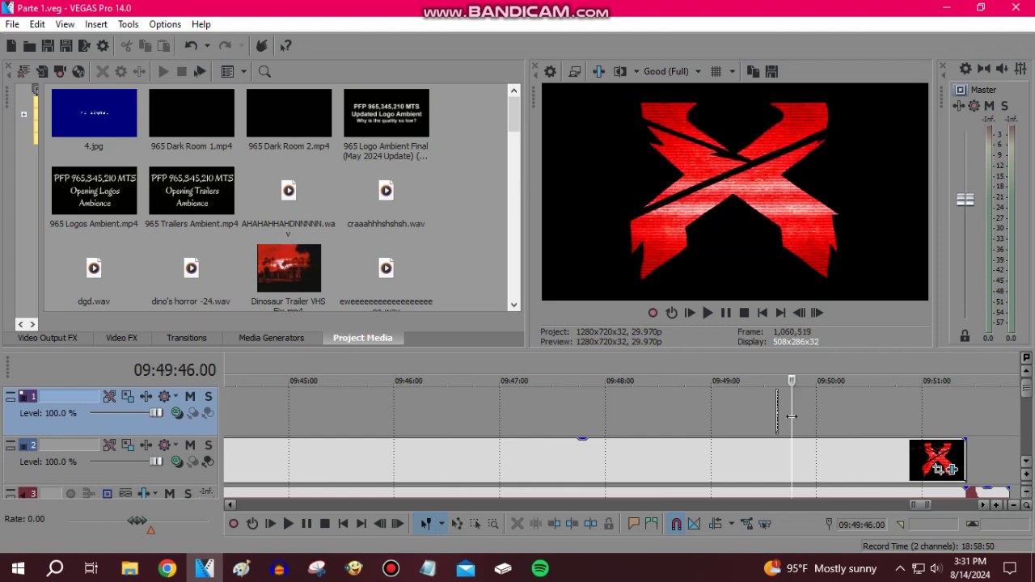
{"action": "scroll", "coordinate": [791, 417], "scroll_direction": "up", "scroll_amount": 2}
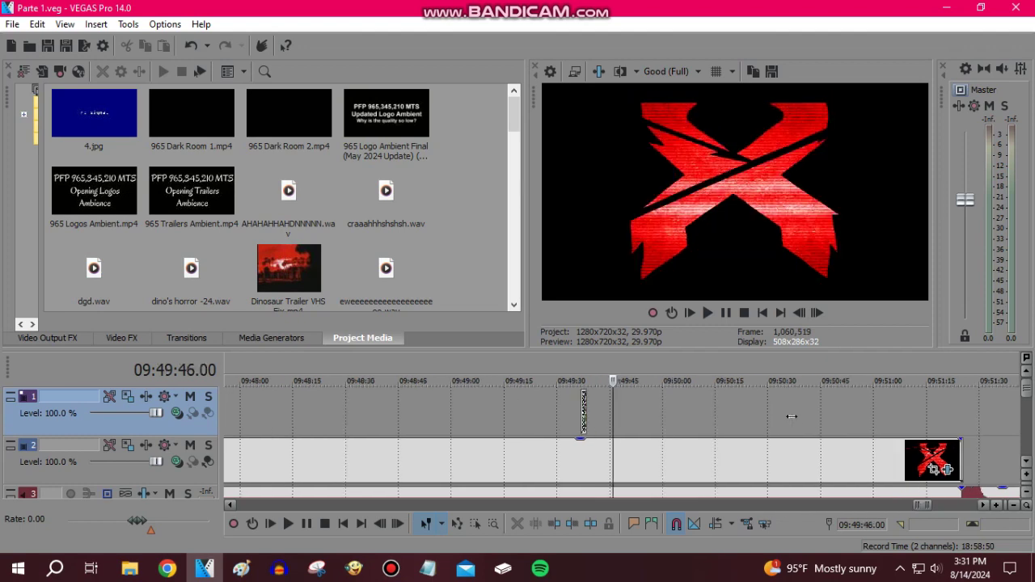
Write "Had to put it bacause why not" in a new Notepad note.
{"action": "left_click", "coordinate": [428, 569]}
{"action": "type", "text": "Ha"}
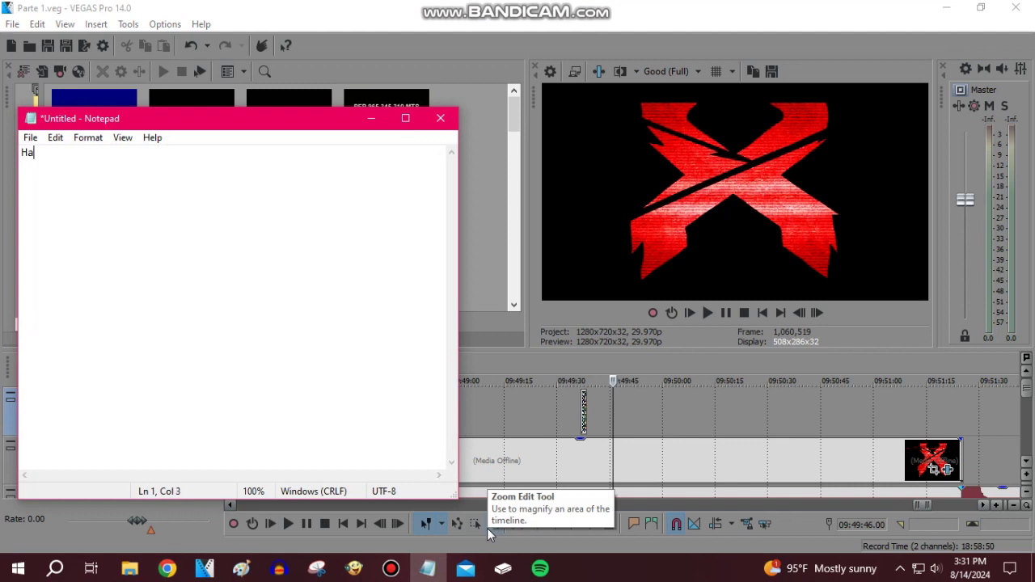
{"action": "type", "text": "d to put it bacause why not"}
Clear the comment about having to put the logo in and close the note.
{"action": "key", "text": "BackSpace"}
{"action": "key", "text": "BackSpace"}
{"action": "key", "text": "BackSpace"}
{"action": "key", "text": "BackSpace"}
{"action": "key", "text": "BackSpace"}
{"action": "key", "text": "BackSpace"}
{"action": "key", "text": "BackSpace"}
{"action": "key", "text": "BackSpace"}
{"action": "key", "text": "BackSpace"}
{"action": "key", "text": "BackSpace"}
{"action": "key", "text": "BackSpace"}
{"action": "key", "text": "BackSpace"}
{"action": "key", "text": "BackSpace"}
{"action": "key", "text": "BackSpace"}
{"action": "key", "text": "BackSpace"}
{"action": "key", "text": "BackSpace"}
{"action": "key", "text": "BackSpace"}
{"action": "key", "text": "BackSpace"}
{"action": "key", "text": "BackSpace"}
{"action": "key", "text": "BackSpace"}
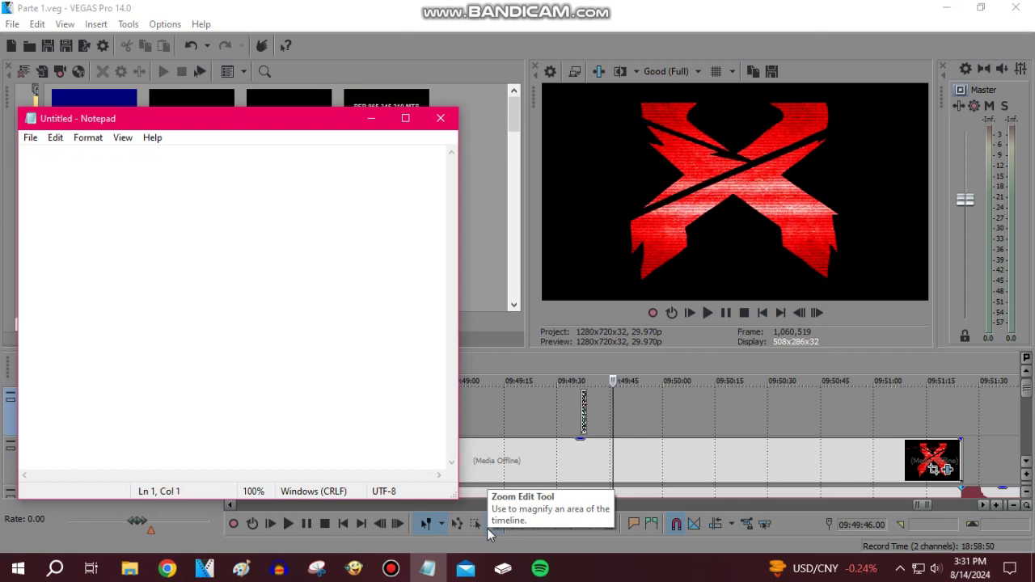
{"action": "left_click", "coordinate": [440, 118]}
Preview the red and white skull face at 09:51:25.01, right at the end of the red X logo clip.
{"action": "left_click", "coordinate": [959, 415]}
{"action": "scroll", "coordinate": [722, 437], "scroll_direction": "up", "scroll_amount": 5}
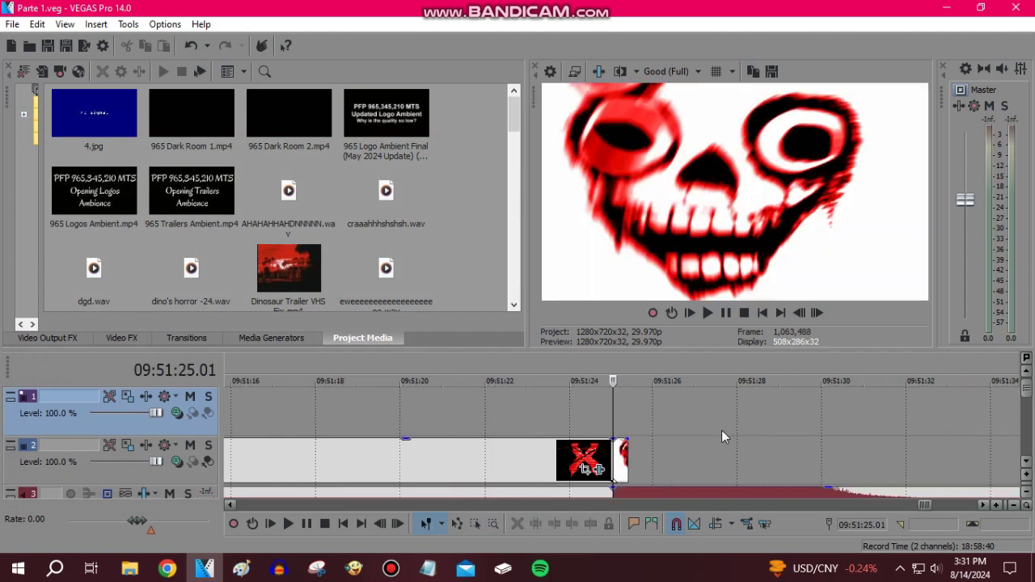
{"action": "scroll", "coordinate": [756, 473], "scroll_direction": "down", "scroll_amount": 10}
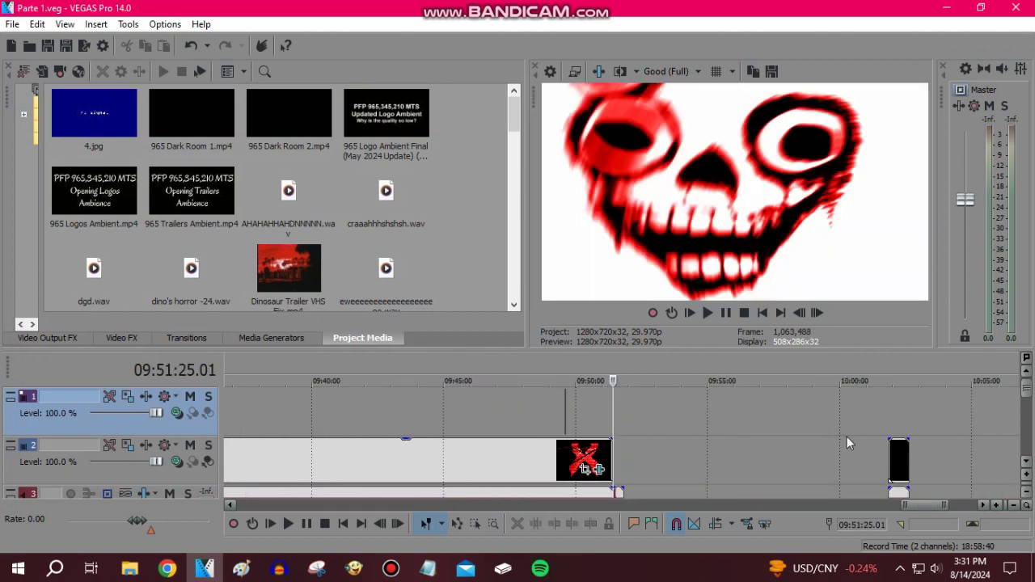
Preview the abandoned gym clip at 10:02:09.21 and 10:02:20.28.
{"action": "left_click", "coordinate": [846, 443]}
{"action": "left_click", "coordinate": [890, 412]}
{"action": "scroll", "coordinate": [889, 411], "scroll_direction": "up", "scroll_amount": 6}
{"action": "left_click", "coordinate": [708, 422]}
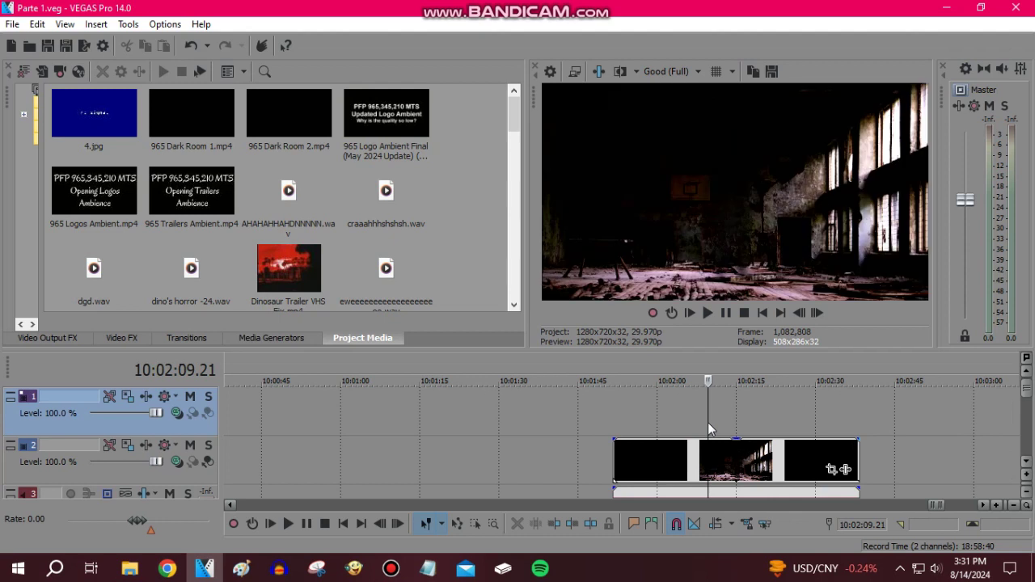
{"action": "left_click", "coordinate": [769, 413]}
{"action": "scroll", "coordinate": [809, 417], "scroll_direction": "down", "scroll_amount": 8}
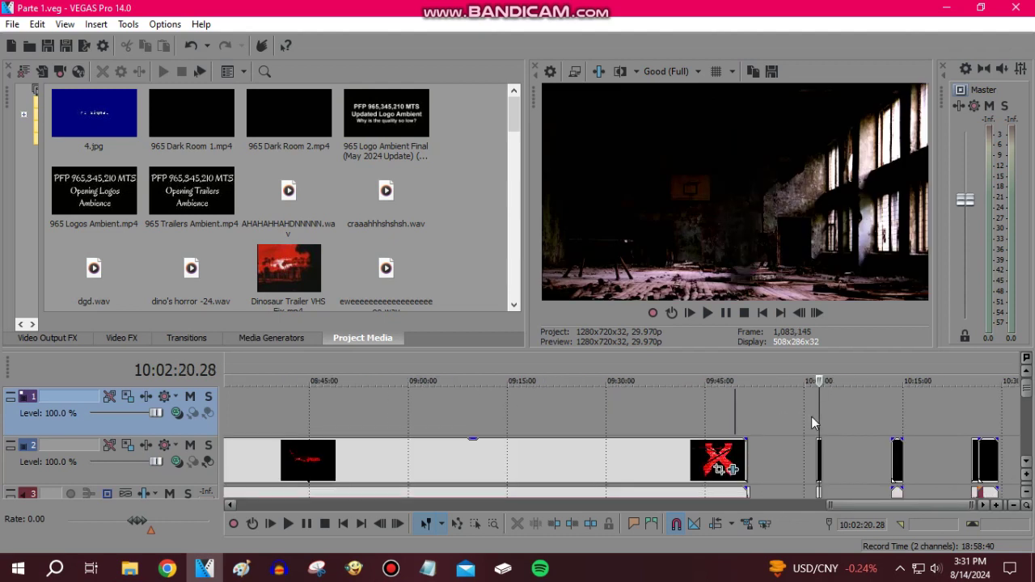
Preview the dark hallway clip at 10:13:48.03.
{"action": "left_click", "coordinate": [896, 427]}
{"action": "scroll", "coordinate": [735, 437], "scroll_direction": "up", "scroll_amount": 8}
{"action": "left_click", "coordinate": [705, 416]}
{"action": "left_click", "coordinate": [664, 409]}
{"action": "scroll", "coordinate": [681, 396], "scroll_direction": "up", "scroll_amount": 5}
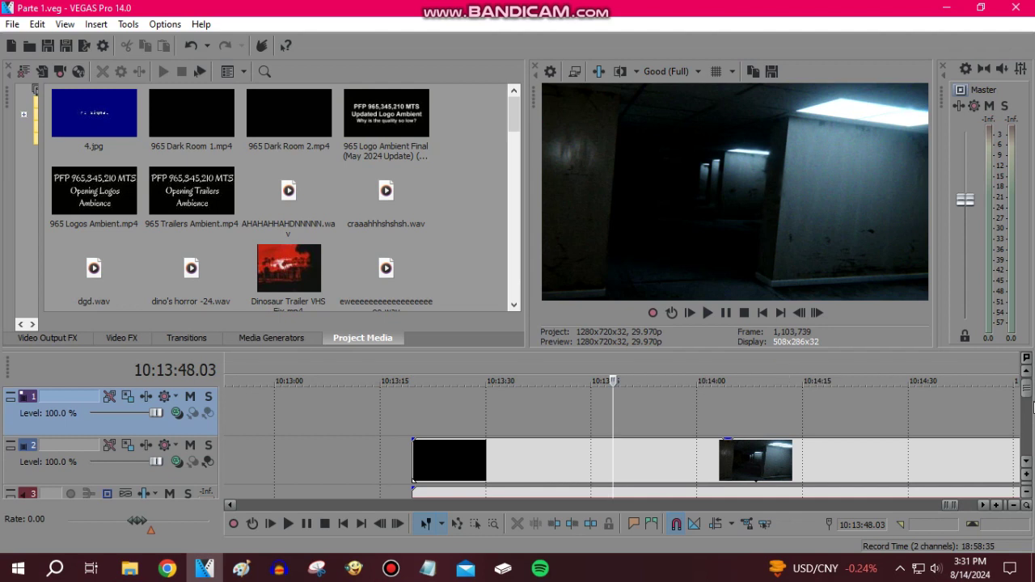
{"action": "scroll", "coordinate": [1028, 402], "scroll_direction": "down", "scroll_amount": 1}
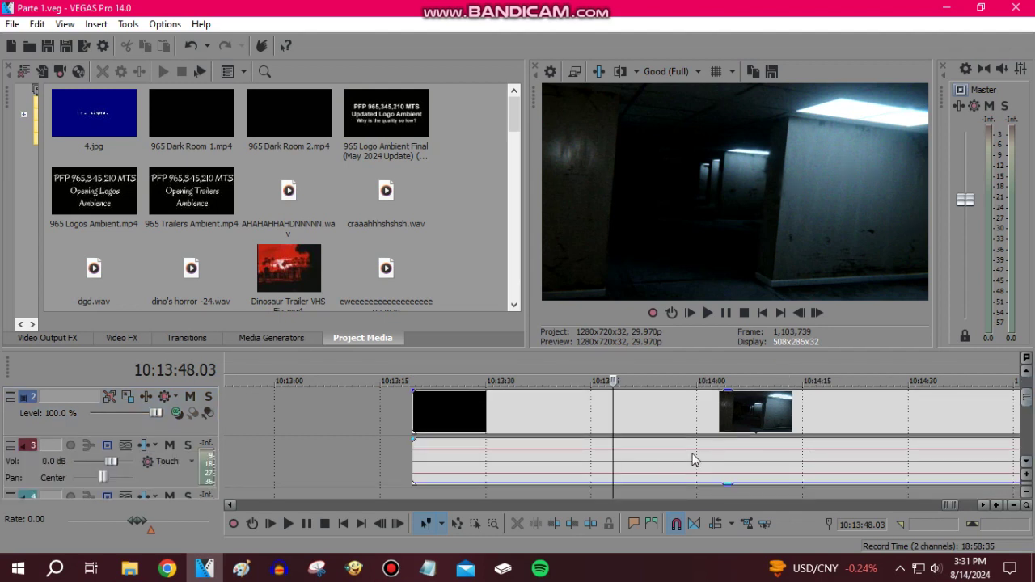
{"action": "scroll", "coordinate": [679, 458], "scroll_direction": "down", "scroll_amount": 10}
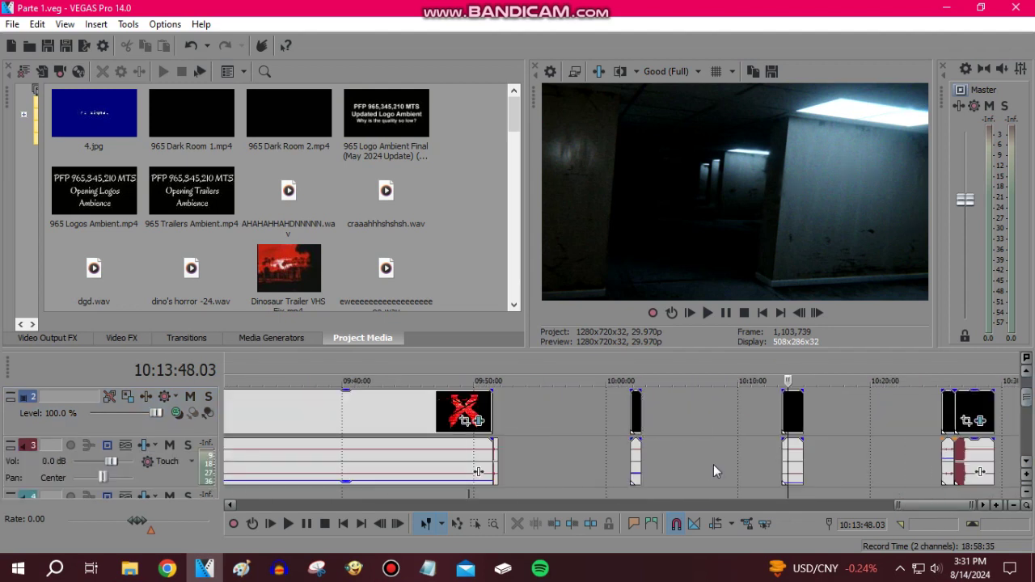
Preview the brick room clip at 10:25:54.09 and the red monster face frames from 10:26:29.05 to 10:26:29.07.
{"action": "left_click", "coordinate": [949, 411]}
{"action": "scroll", "coordinate": [949, 411], "scroll_direction": "up", "scroll_amount": 10}
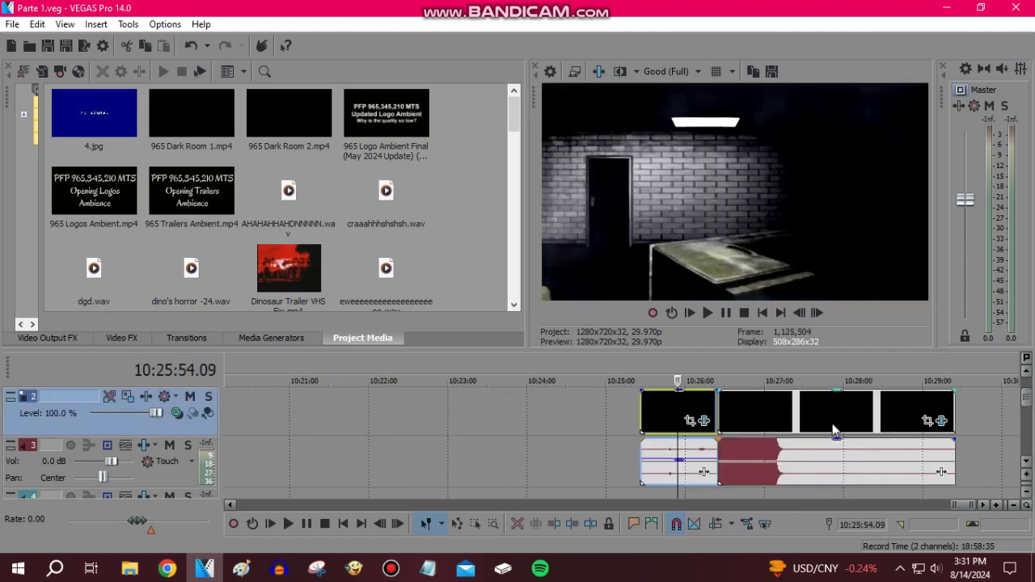
{"action": "left_click", "coordinate": [735, 409]}
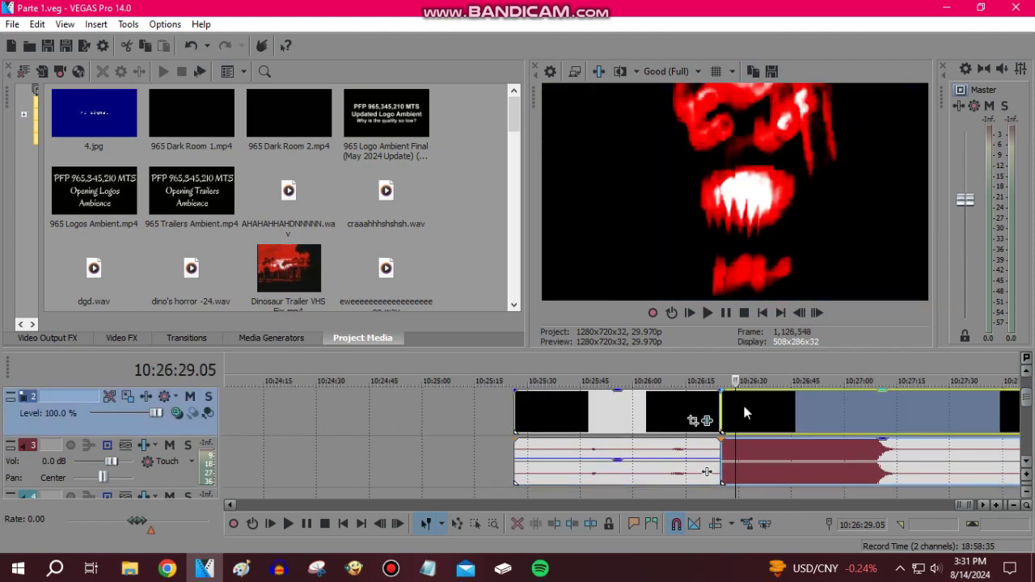
{"action": "left_click", "coordinate": [816, 313]}
{"action": "left_click", "coordinate": [817, 313]}
Check the general file properties of the red monster face clip and close them.
{"action": "right_click", "coordinate": [833, 420]}
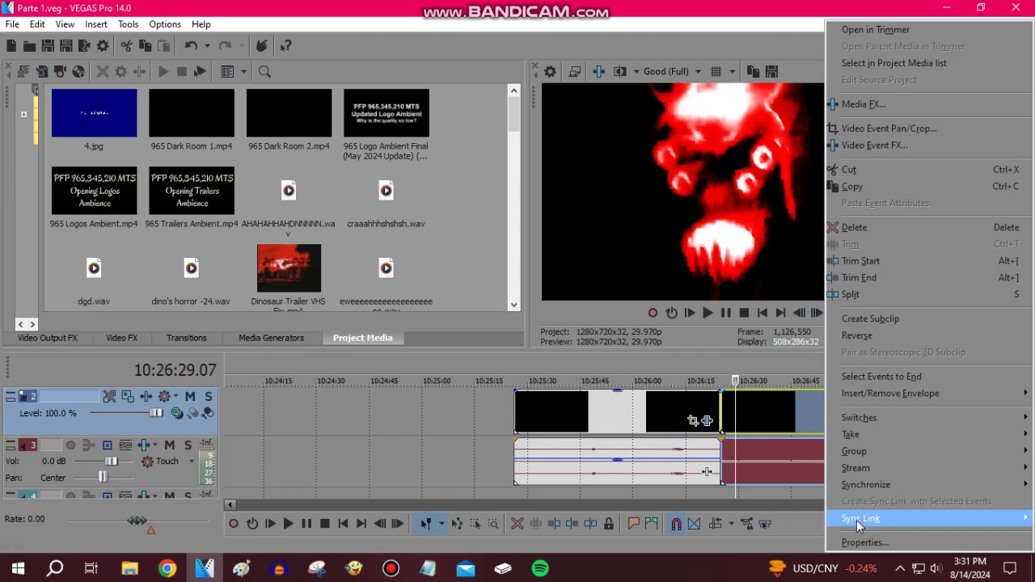
{"action": "left_click", "coordinate": [858, 544]}
{"action": "left_click", "coordinate": [477, 67]}
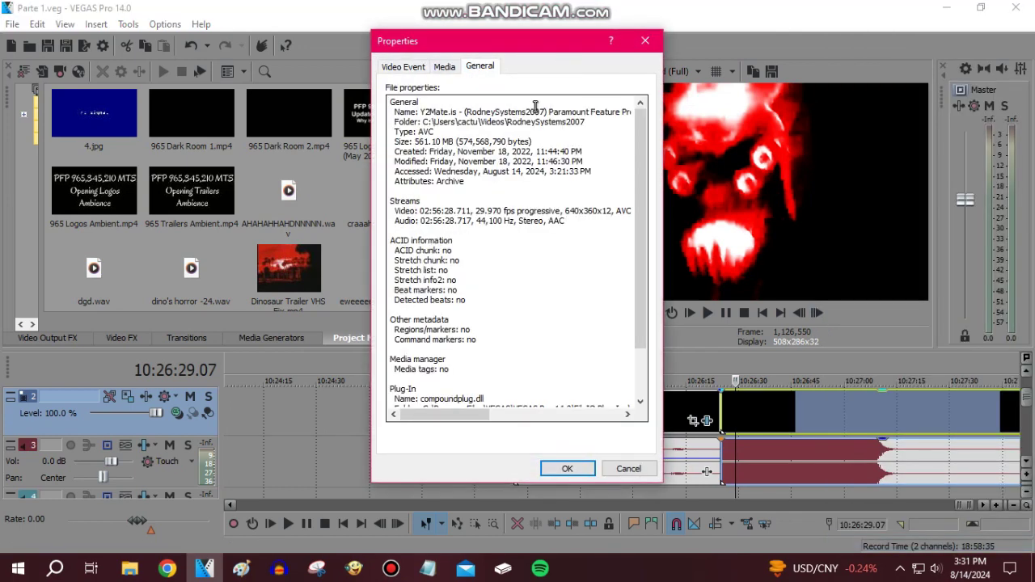
{"action": "left_click", "coordinate": [645, 40]}
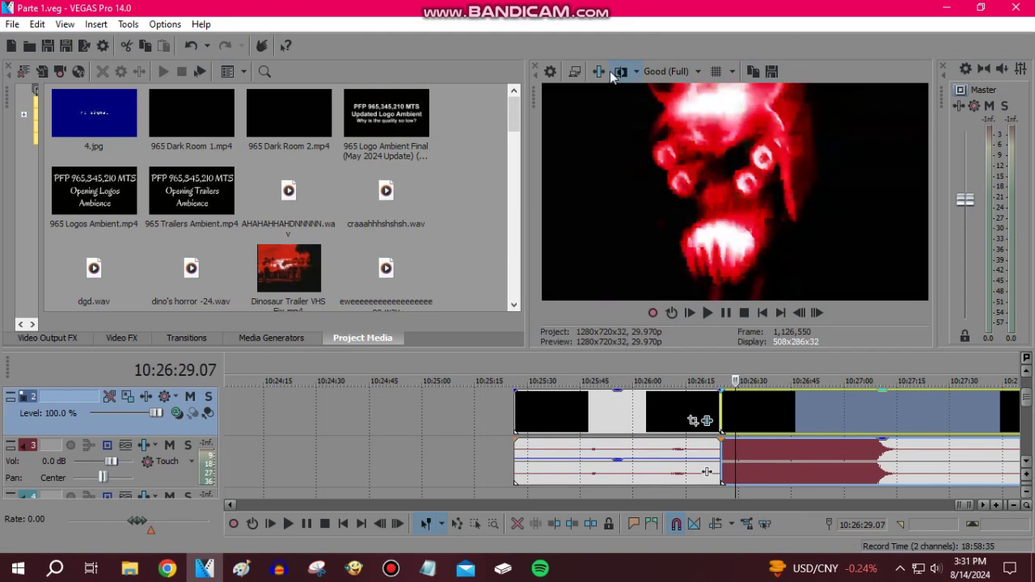
Write in Notepad that someone with Ignite Pro Effects must redo this scene because installing them didn't work: "They just crash VEGAS.".
{"action": "left_click", "coordinate": [428, 568]}
{"action": "type", "text": "I'm gonn"}
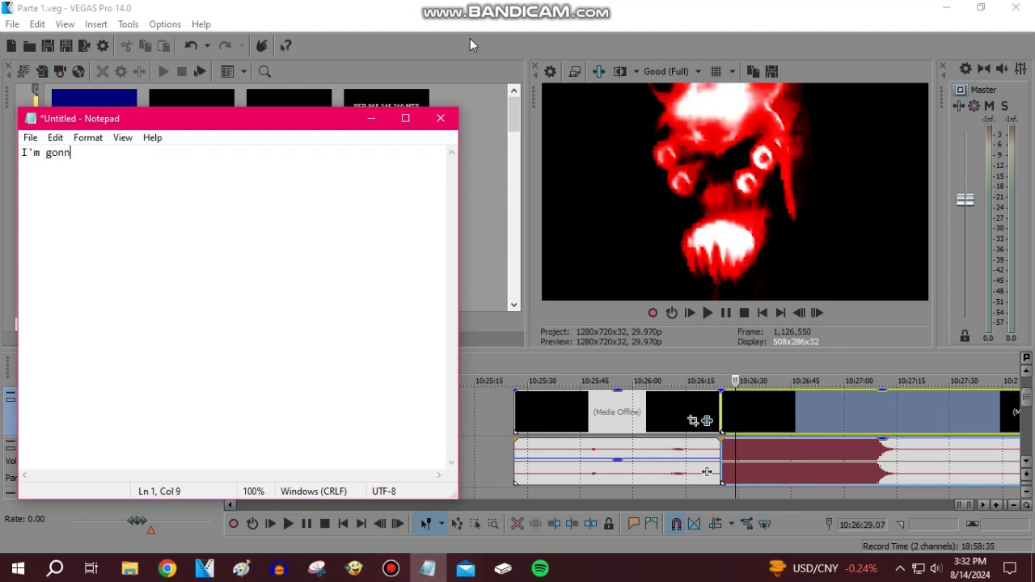
{"action": "type", "text": "a need someone to"}
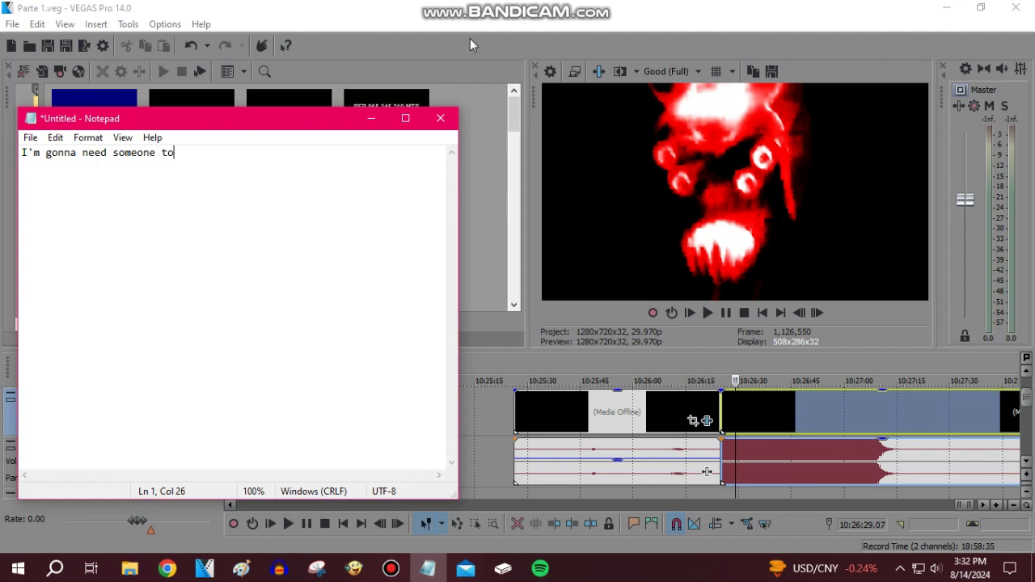
{"action": "type", "text": " redo this scene i"}
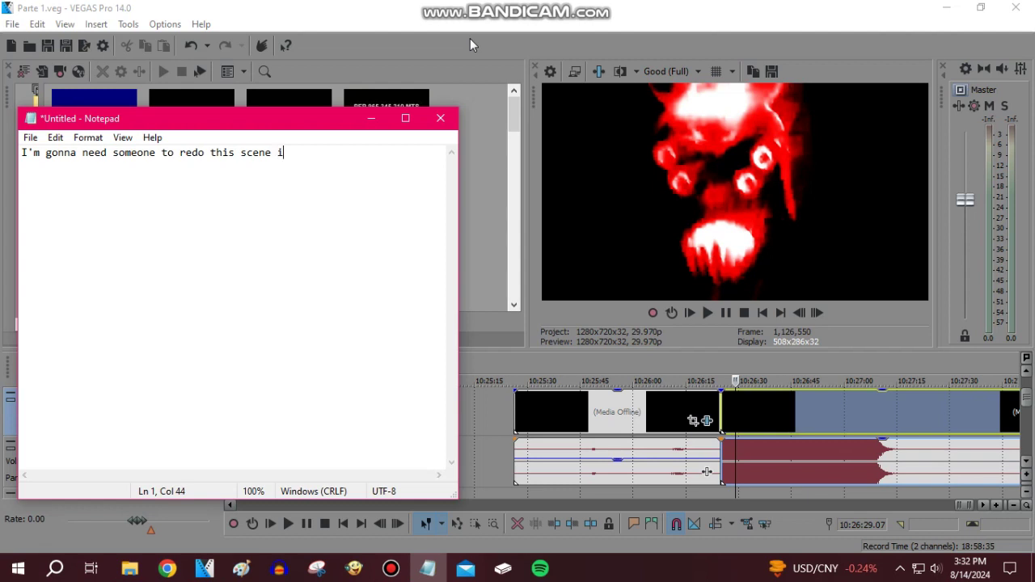
{"action": "type", "text": "f anyone has Ignite Pro Effects bec"}
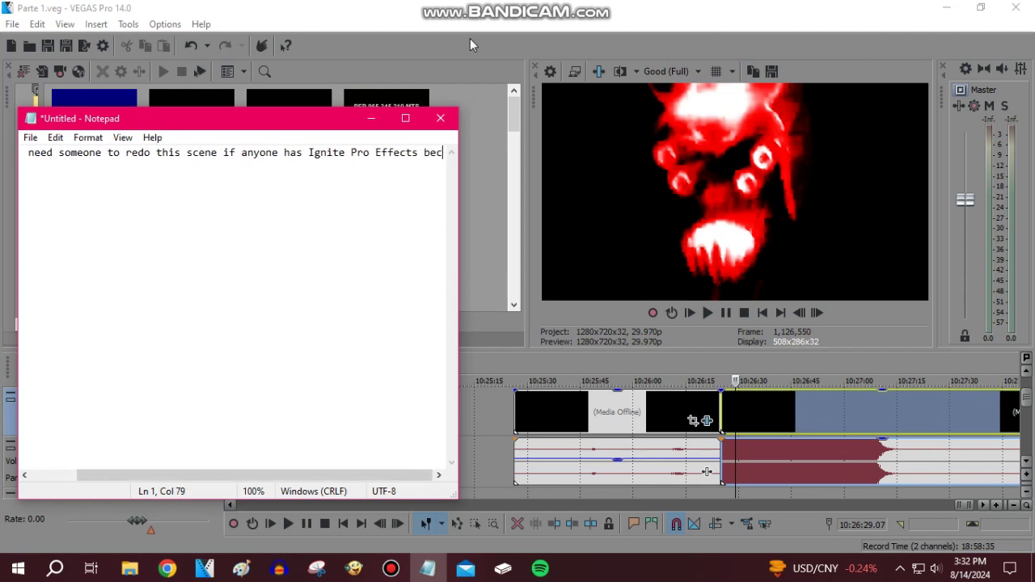
{"action": "type", "text": "ause I tried "}
{"action": "type", "text": "installing them"}
{"action": "type", "text": " and they don"}
{"action": "type", "text": "'t work. T"}
{"action": "type", "text": "hey just cr"}
{"action": "type", "text": "ash VEGAS."}
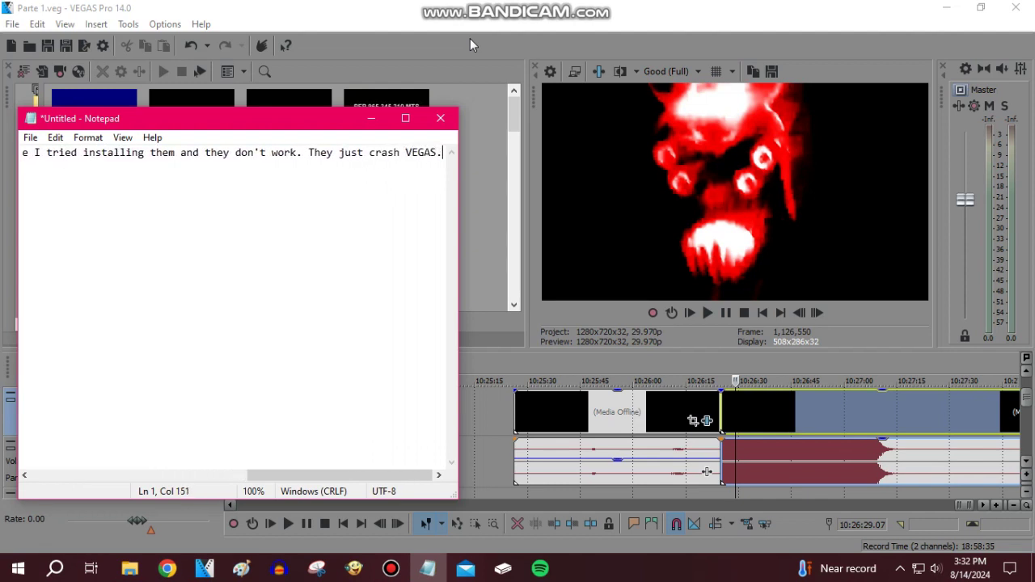
Erase the whole comment about redoing the scene with Ignite Pro Effects.
{"action": "key", "text": "BackSpace"}
{"action": "key", "text": "BackSpace"}
{"action": "key", "text": "BackSpace"}
{"action": "key", "text": "BackSpace"}
{"action": "key", "text": "BackSpace"}
{"action": "key", "text": "BackSpace"}
{"action": "key", "text": "BackSpace"}
{"action": "key", "text": "BackSpace"}
{"action": "key", "text": "BackSpace"}
{"action": "key", "text": "BackSpace"}
{"action": "key", "text": "BackSpace"}
{"action": "key", "text": "BackSpace"}
{"action": "key", "text": "BackSpace"}
{"action": "key", "text": "BackSpace"}
{"action": "key", "text": "BackSpace"}
{"action": "key", "text": "BackSpace"}
{"action": "key", "text": "BackSpace"}
{"action": "key", "text": "BackSpace"}
{"action": "key", "text": "BackSpace"}
{"action": "key", "text": "BackSpace"}
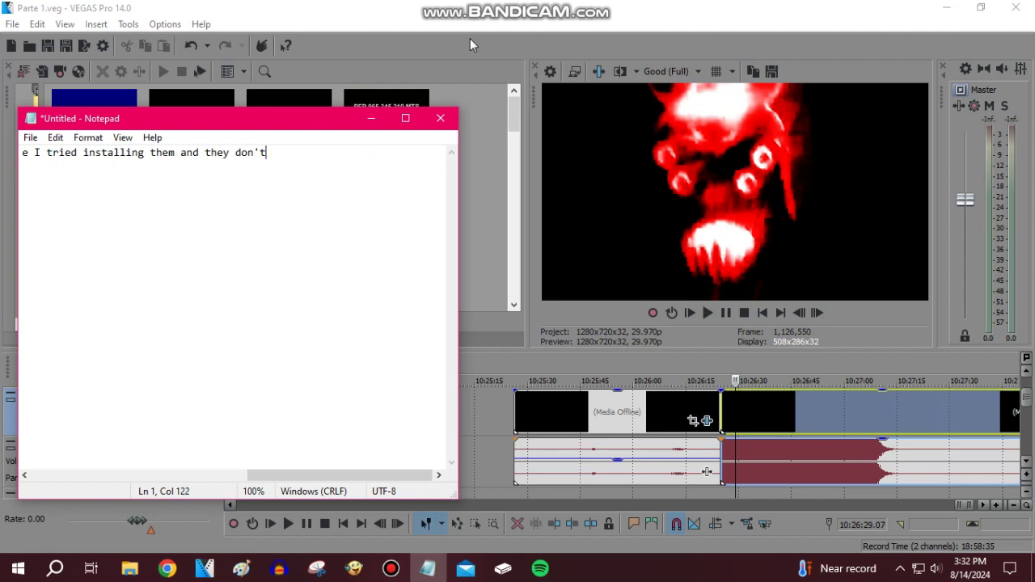
{"action": "key", "text": "BackSpace"}
{"action": "key", "text": "BackSpace"}
{"action": "key", "text": "BackSpace"}
{"action": "key", "text": "BackSpace"}
{"action": "key", "text": "BackSpace"}
{"action": "key", "text": "BackSpace"}
{"action": "key", "text": "BackSpace"}
{"action": "key", "text": "BackSpace"}
{"action": "key", "text": "BackSpace"}
{"action": "key", "text": "BackSpace"}
{"action": "key", "text": "BackSpace"}
{"action": "key", "text": "BackSpace"}
{"action": "key", "text": "BackSpace"}
{"action": "key", "text": "BackSpace"}
{"action": "key", "text": "BackSpace"}
{"action": "key", "text": "BackSpace"}
{"action": "key", "text": "BackSpace"}
{"action": "key", "text": "BackSpace"}
{"action": "key", "text": "BackSpace"}
{"action": "key", "text": "BackSpace"}
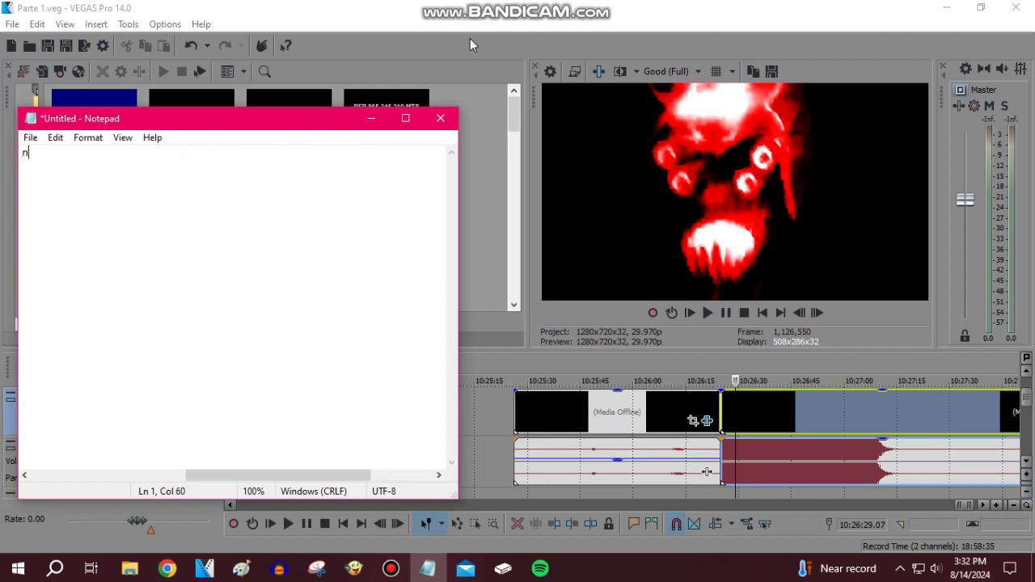
{"action": "key", "text": "BackSpace"}
{"action": "key", "text": "BackSpace"}
{"action": "key", "text": "BackSpace"}
{"action": "key", "text": "BackSpace"}
{"action": "key", "text": "BackSpace"}
{"action": "key", "text": "BackSpace"}
{"action": "key", "text": "BackSpace"}
{"action": "key", "text": "BackSpace"}
{"action": "key", "text": "BackSpace"}
{"action": "key", "text": "BackSpace"}
{"action": "key", "text": "BackSpace"}
{"action": "key", "text": "BackSpace"}
{"action": "key", "text": "BackSpace"}
{"action": "key", "text": "BackSpace"}
{"action": "key", "text": "BackSpace"}
{"action": "key", "text": "BackSpace"}
{"action": "key", "text": "BackSpace"}
{"action": "key", "text": "BackSpace"}
{"action": "key", "text": "BackSpace"}
{"action": "key", "text": "BackSpace"}
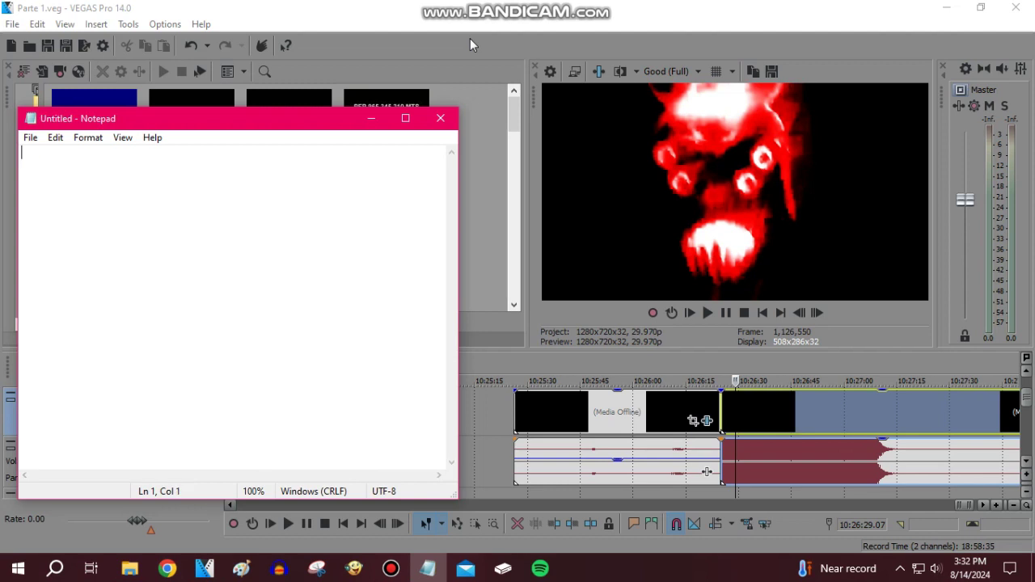
Write "Maybe because I don't have a graphics card." in the note.
{"action": "type", "text": "Maybe bec"}
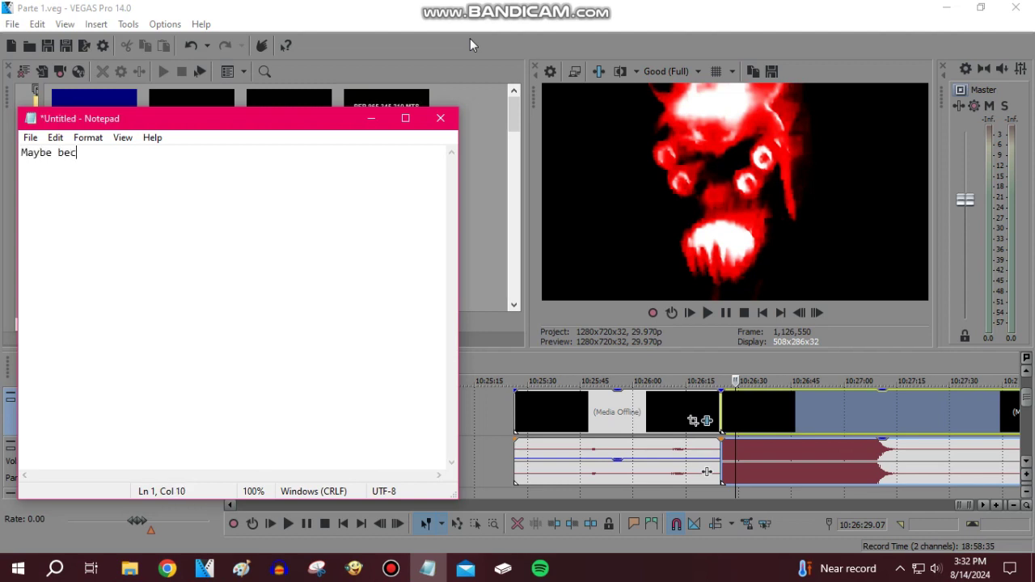
{"action": "type", "text": "ause I don't have a graphics card."}
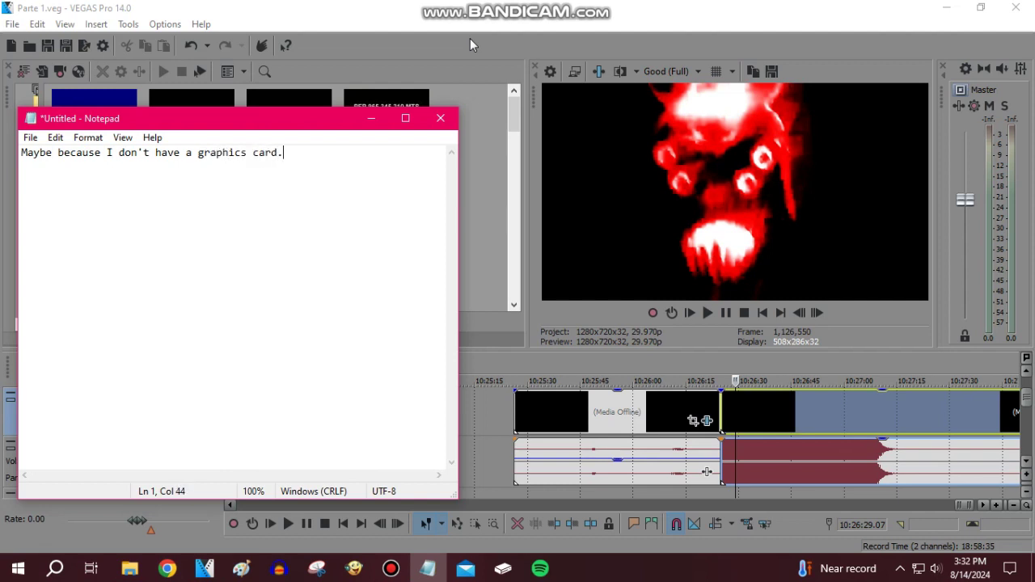
Erase the comment about the missing graphics card, leaving the note empty.
{"action": "key", "text": "BackSpace"}
{"action": "key", "text": "BackSpace"}
{"action": "key", "text": "BackSpace"}
{"action": "key", "text": "BackSpace"}
{"action": "key", "text": "BackSpace"}
{"action": "key", "text": "BackSpace"}
{"action": "key", "text": "BackSpace"}
{"action": "key", "text": "BackSpace"}
{"action": "key", "text": "BackSpace"}
{"action": "key", "text": "BackSpace"}
{"action": "key", "text": "BackSpace"}
{"action": "key", "text": "BackSpace"}
{"action": "key", "text": "BackSpace"}
{"action": "key", "text": "BackSpace"}
{"action": "key", "text": "BackSpace"}
{"action": "key", "text": "BackSpace"}
{"action": "key", "text": "BackSpace"}
{"action": "key", "text": "BackSpace"}
{"action": "key", "text": "BackSpace"}
{"action": "key", "text": "BackSpace"}
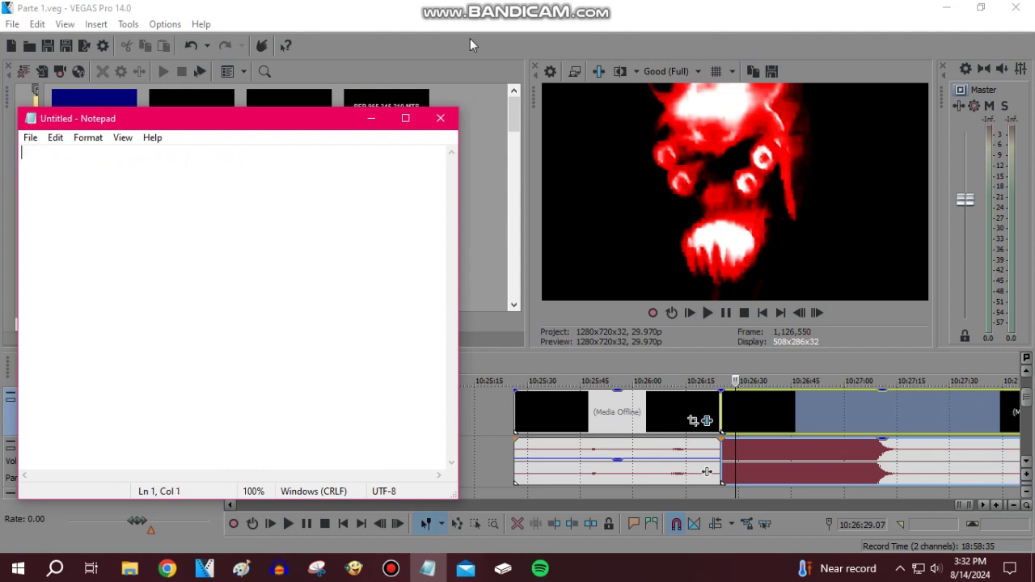
{"action": "type", "text": ":"}
{"action": "key", "text": "BackSpace"}
{"action": "key", "text": "BackSpace"}
Open the Parte 2.veg project in VEGAS Pro and view its timeline.
{"action": "left_click", "coordinate": [290, 51]}
{"action": "scroll", "coordinate": [773, 451], "scroll_direction": "down", "scroll_amount": 6}
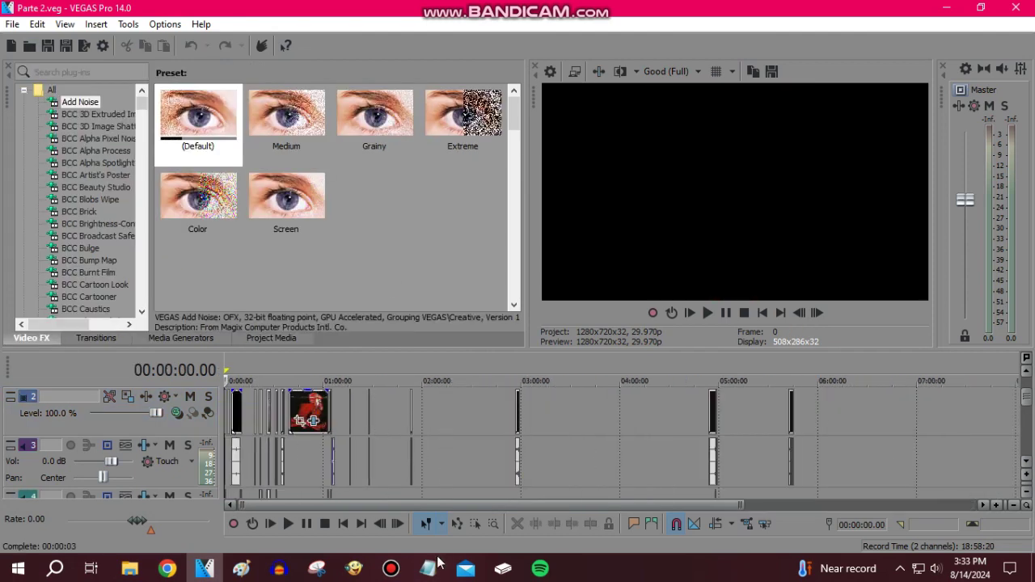
Write a comment beginning "Now here's par" in the Notepad note and erase it again.
{"action": "left_click", "coordinate": [432, 566]}
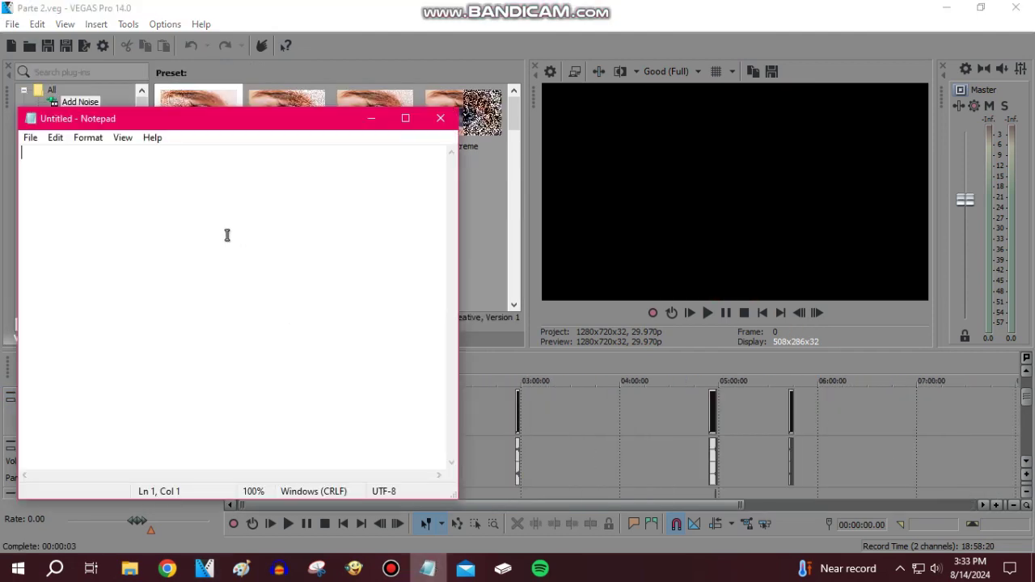
{"action": "type", "text": "Now here's par"}
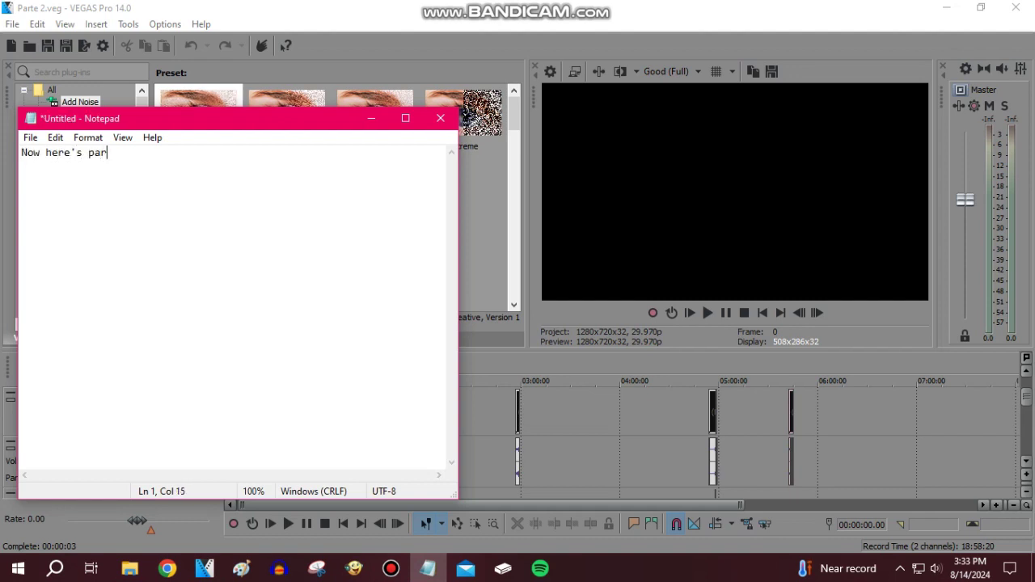
{"action": "key", "text": "BackSpace"}
{"action": "key", "text": "BackSpace"}
{"action": "key", "text": "BackSpace"}
{"action": "key", "text": "BackSpace"}
{"action": "key", "text": "BackSpace"}
{"action": "key", "text": "BackSpace"}
{"action": "key", "text": "BackSpace"}
{"action": "key", "text": "BackSpace"}
{"action": "key", "text": "BackSpace"}
{"action": "key", "text": "BackSpace"}
{"action": "key", "text": "BackSpace"}
{"action": "key", "text": "BackSpace"}
{"action": "key", "text": "BackSpace"}
{"action": "key", "text": "BackSpace"}
{"action": "key", "text": "BackSpace"}
{"action": "key", "text": "BackSpace"}
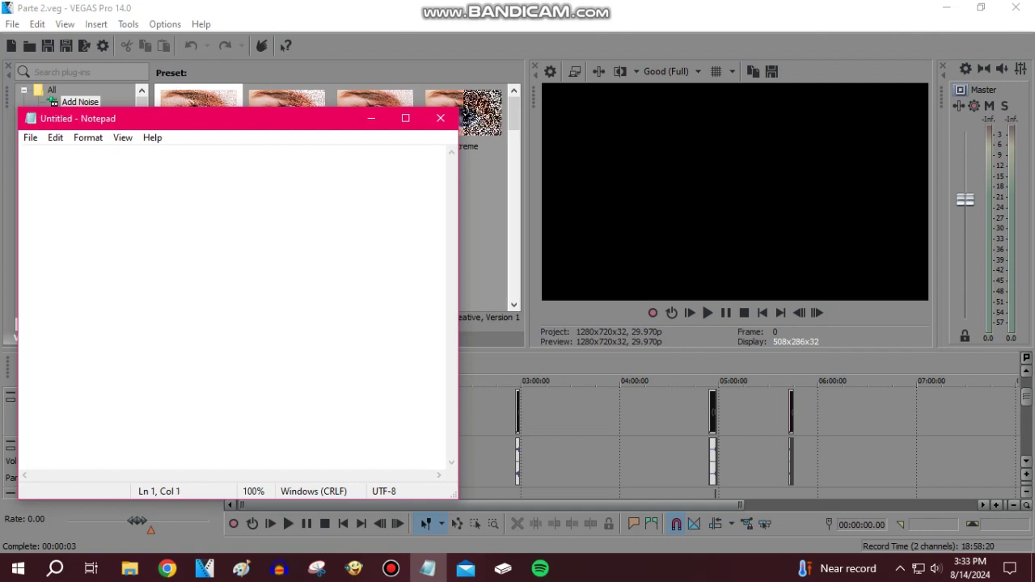
Return to VEGAS Pro and preview the first clip's green room scene at about 00:00:26 and 00:00:36.
{"action": "left_click", "coordinate": [321, 6]}
{"action": "scroll", "coordinate": [423, 413], "scroll_direction": "up", "scroll_amount": 2}
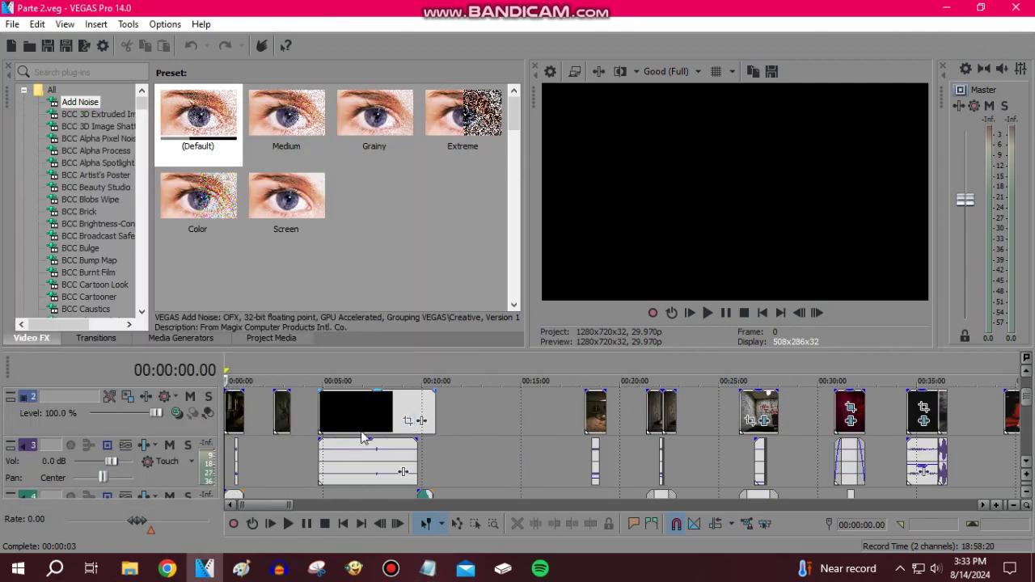
{"action": "left_click", "coordinate": [273, 459]}
{"action": "scroll", "coordinate": [316, 453], "scroll_direction": "up", "scroll_amount": 1}
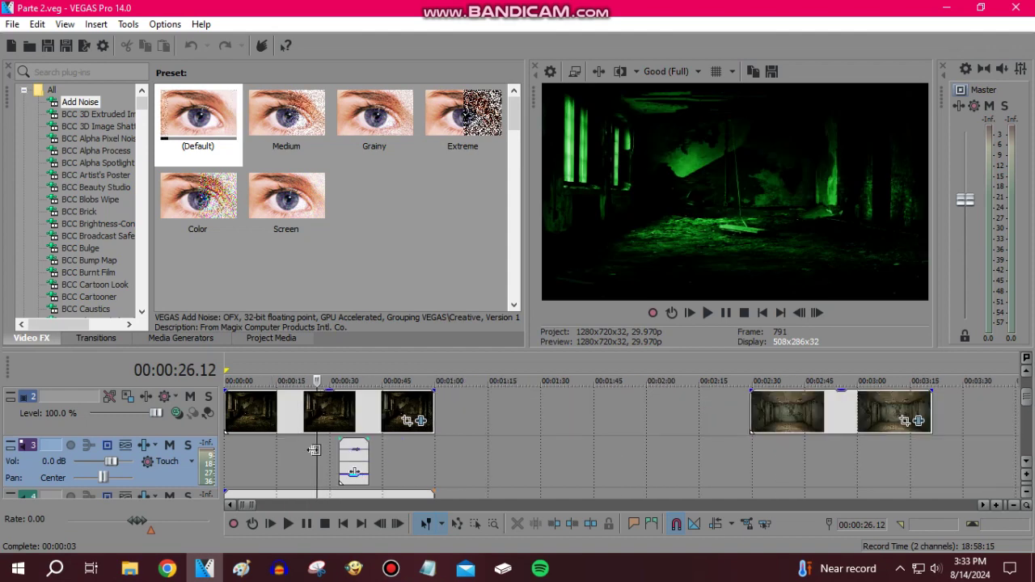
{"action": "left_click", "coordinate": [354, 434]}
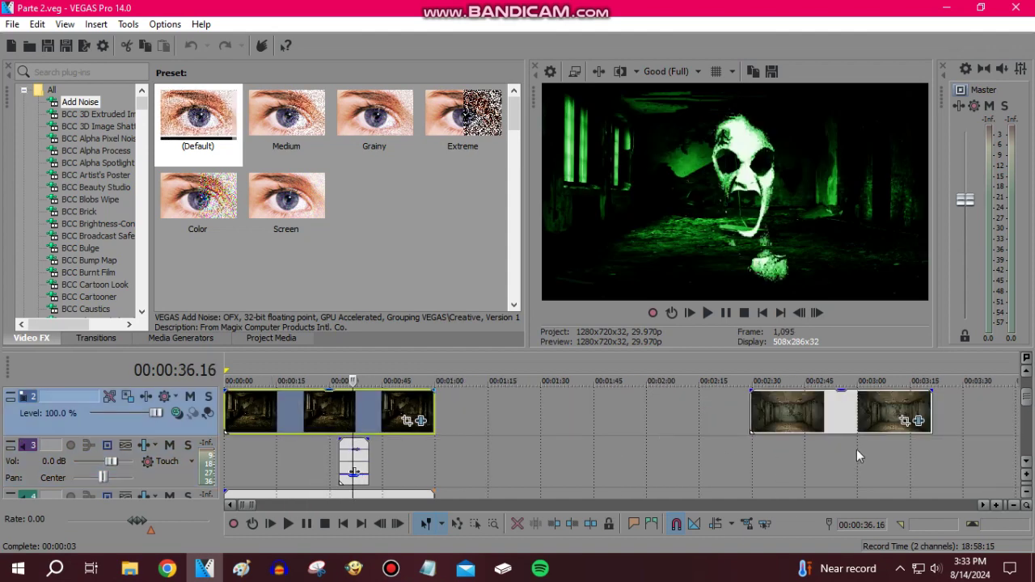
Preview the second clip's blue room scene at about 00:02:55 and 00:02:59.
{"action": "left_click", "coordinate": [841, 457]}
{"action": "scroll", "coordinate": [717, 454], "scroll_direction": "up", "scroll_amount": 3}
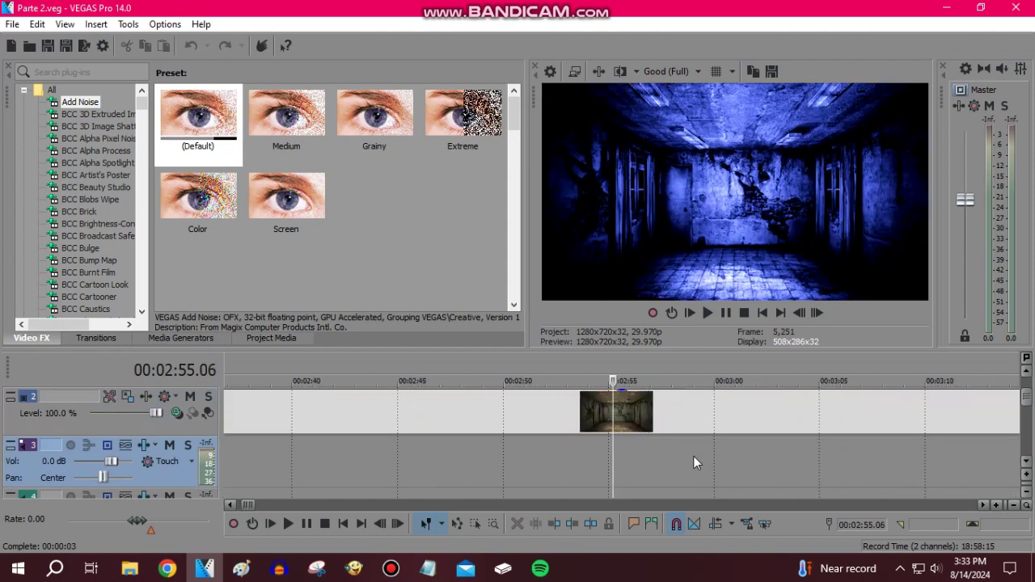
{"action": "left_click", "coordinate": [694, 458]}
Preview the yellow hallway scene in the static-noise clip at about 00:06:39 and 00:07:28, continuing toward the clip's end.
{"action": "scroll", "coordinate": [700, 453], "scroll_direction": "down", "scroll_amount": 10}
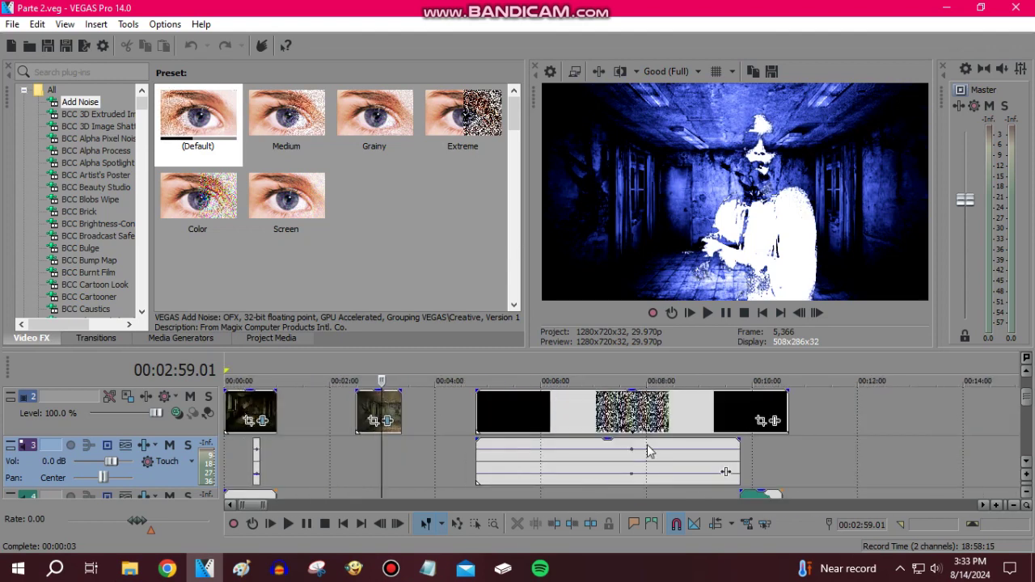
{"action": "left_click", "coordinate": [577, 427]}
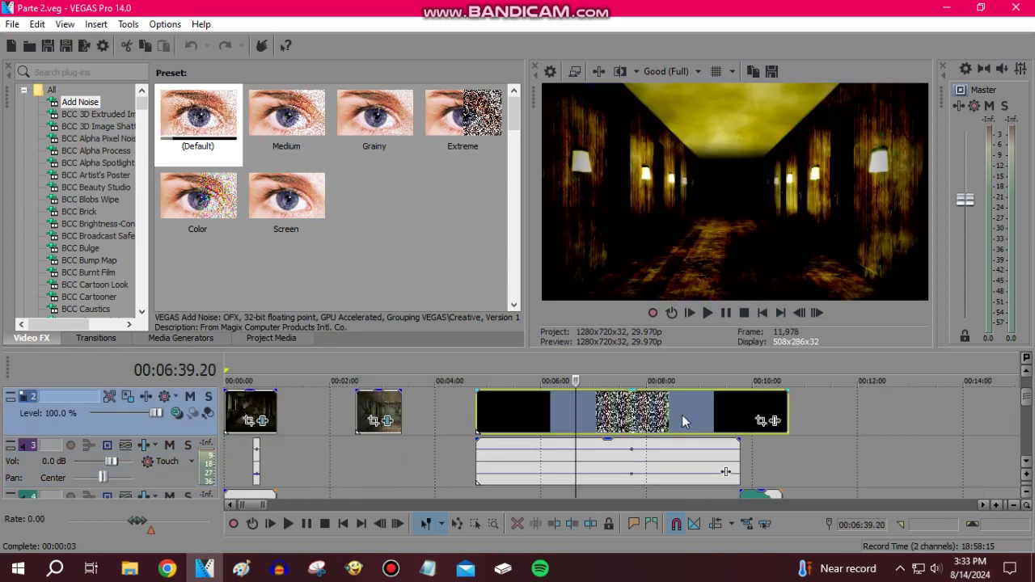
{"action": "left_click", "coordinate": [619, 416]}
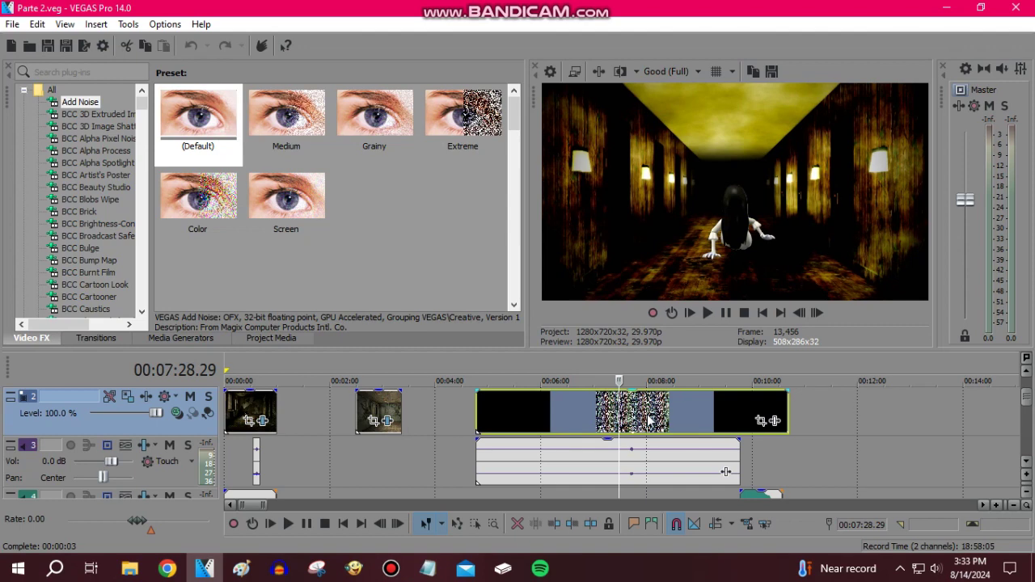
{"action": "scroll", "coordinate": [649, 419], "scroll_direction": "up", "scroll_amount": 4}
{"action": "left_click", "coordinate": [768, 413]}
{"action": "scroll", "coordinate": [761, 419], "scroll_direction": "down", "scroll_amount": 3}
{"action": "left_click", "coordinate": [763, 411]}
{"action": "scroll", "coordinate": [752, 417], "scroll_direction": "up", "scroll_amount": 3}
Step frame by frame through the flashing black-and-white blur from 00:10:03.18 to 00:10:04.03.
{"action": "left_click", "coordinate": [702, 452]}
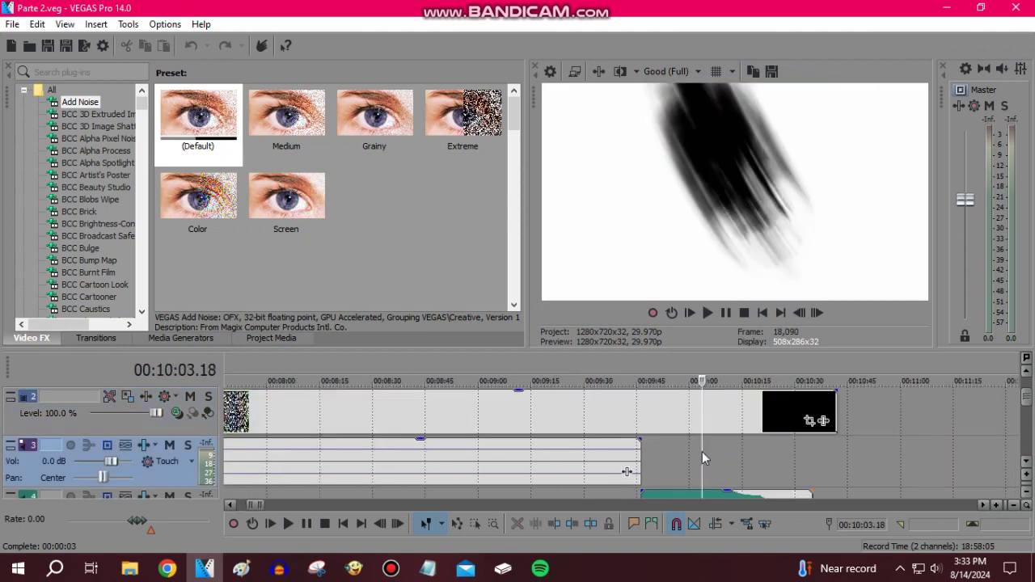
{"action": "left_click", "coordinate": [816, 314]}
{"action": "left_click", "coordinate": [816, 314]}
{"action": "left_click", "coordinate": [816, 314]}
{"action": "left_click", "coordinate": [816, 314]}
{"action": "left_click", "coordinate": [816, 314]}
{"action": "left_click", "coordinate": [816, 314]}
{"action": "left_click", "coordinate": [816, 314]}
{"action": "left_click", "coordinate": [816, 314]}
{"action": "left_click", "coordinate": [816, 314]}
{"action": "left_click", "coordinate": [816, 313]}
{"action": "left_click", "coordinate": [816, 313]}
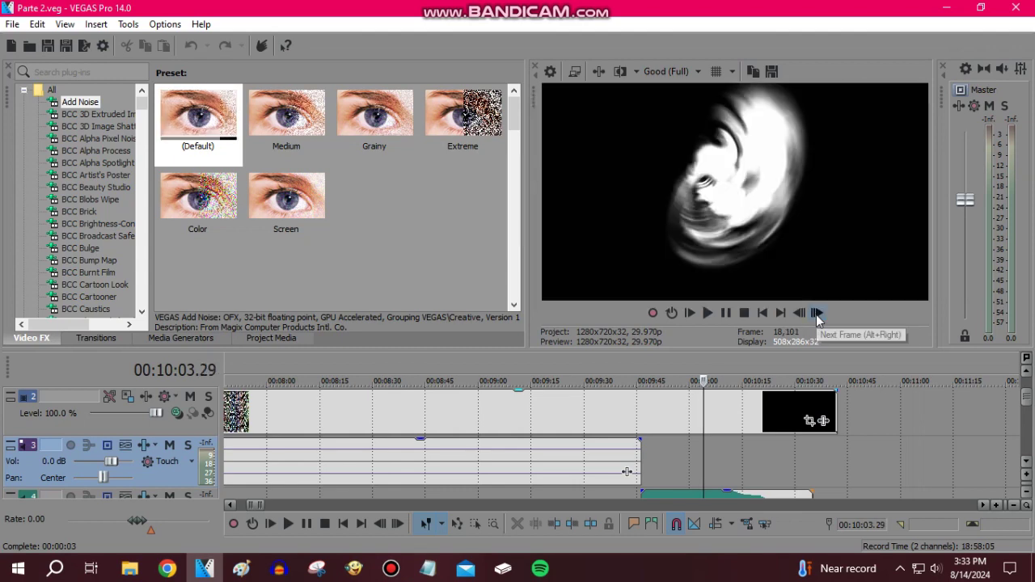
{"action": "left_click", "coordinate": [816, 314]}
{"action": "left_click", "coordinate": [815, 314]}
{"action": "left_click", "coordinate": [816, 313]}
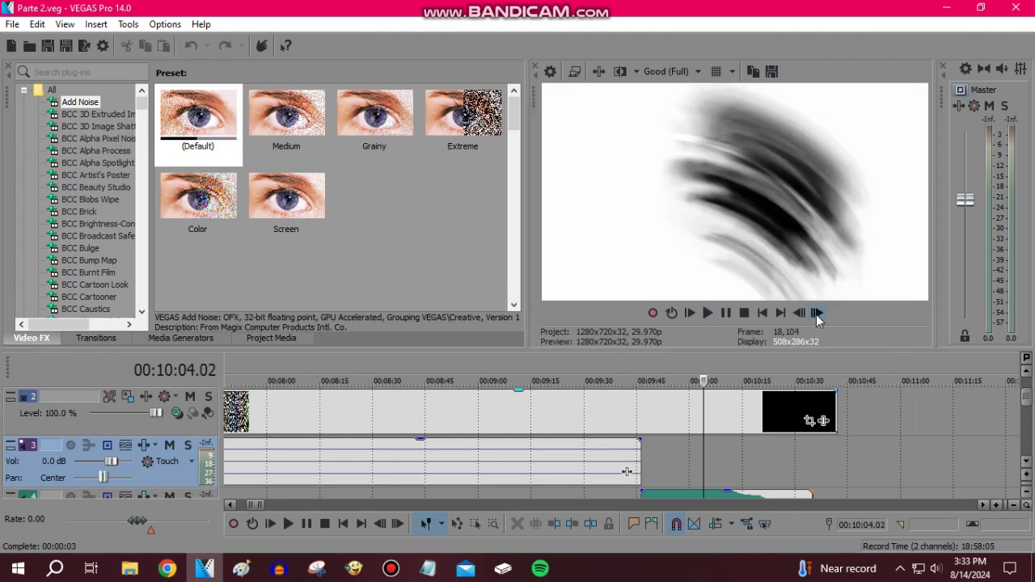
{"action": "left_click", "coordinate": [816, 313]}
Preview the dark classroom clip at its start and at about 00:18:42.
{"action": "scroll", "coordinate": [794, 436], "scroll_direction": "down", "scroll_amount": 3}
{"action": "scroll", "coordinate": [794, 436], "scroll_direction": "down", "scroll_amount": 3}
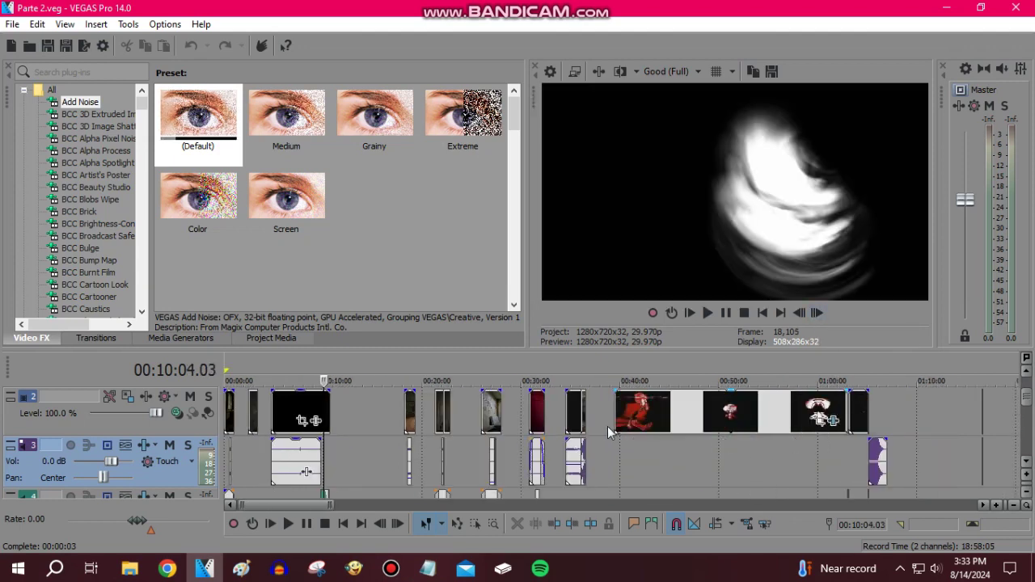
{"action": "left_click", "coordinate": [590, 446]}
{"action": "scroll", "coordinate": [590, 449], "scroll_direction": "up", "scroll_amount": 5}
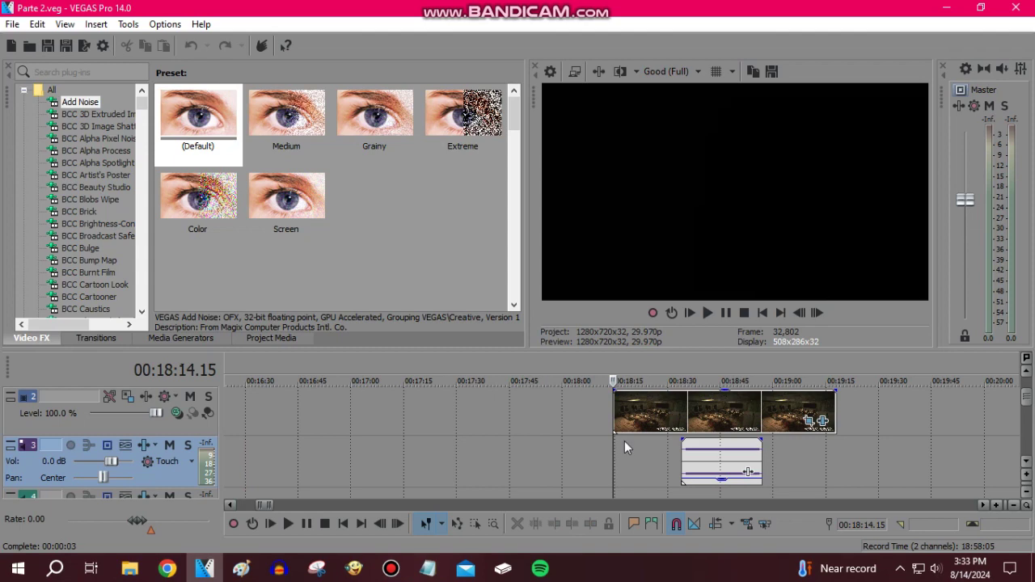
{"action": "left_click", "coordinate": [712, 413]}
Preview the dark brown room clip at about 00:21:40 and 00:22:02.
{"action": "scroll", "coordinate": [712, 429], "scroll_direction": "down", "scroll_amount": 4}
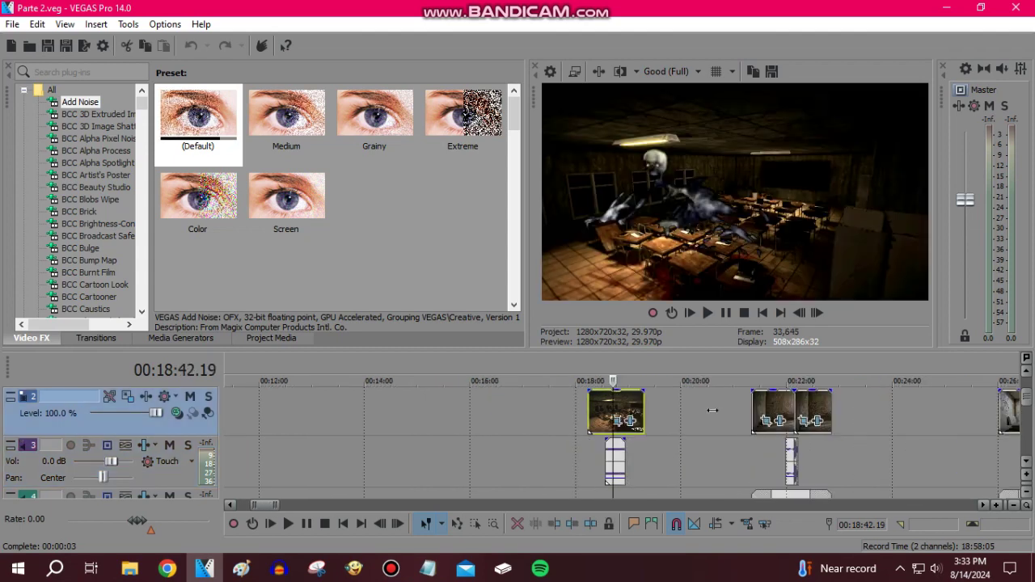
{"action": "left_click", "coordinate": [730, 447]}
{"action": "scroll", "coordinate": [730, 447], "scroll_direction": "up", "scroll_amount": 6}
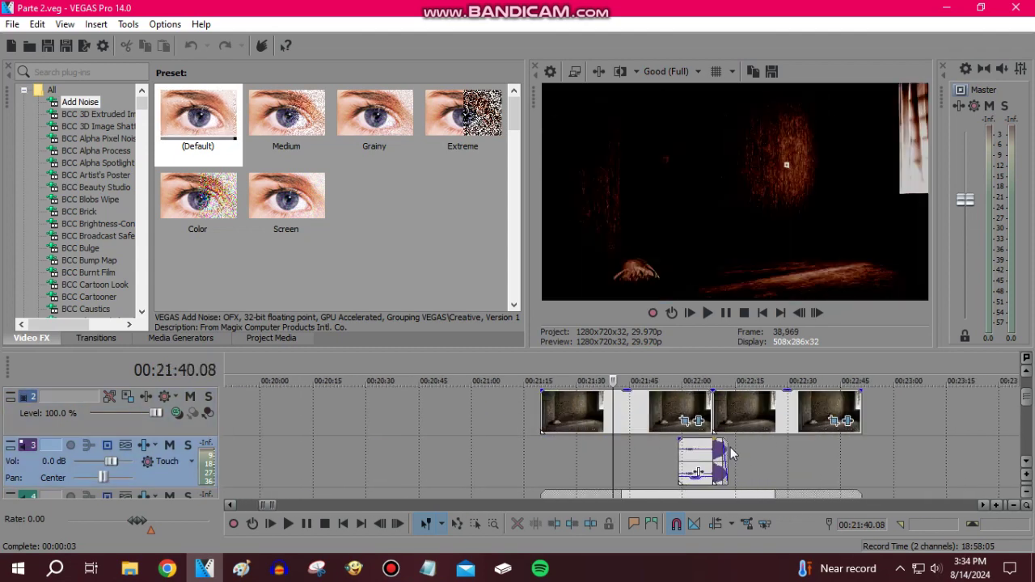
{"action": "left_click", "coordinate": [771, 422]}
{"action": "scroll", "coordinate": [772, 420], "scroll_direction": "up", "scroll_amount": 4}
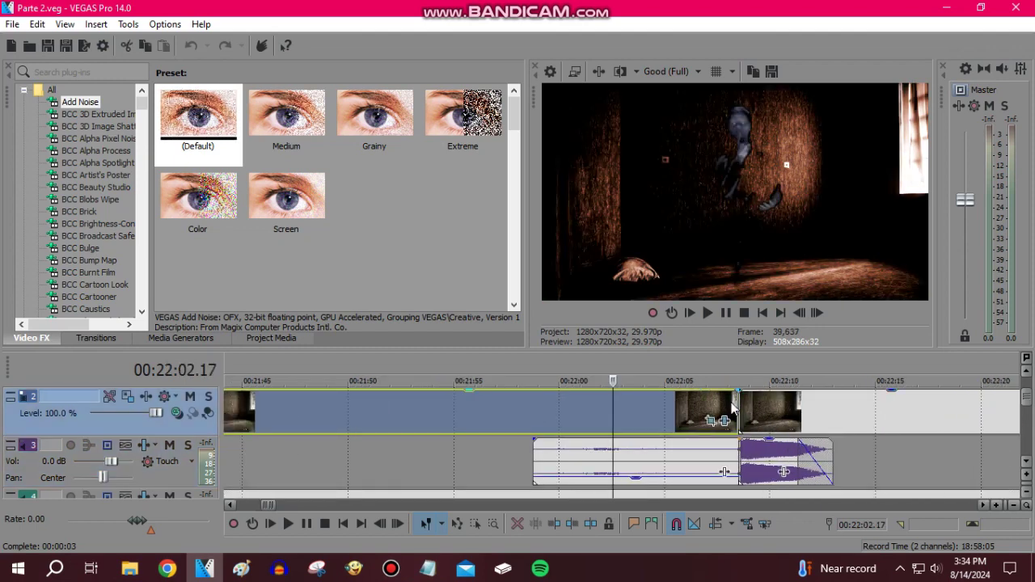
Examine the cut in the brown room scene frame by frame from 00:22:08.15, returning to 00:22:07.23.
{"action": "left_click", "coordinate": [745, 415]}
{"action": "scroll", "coordinate": [697, 404], "scroll_direction": "up", "scroll_amount": 4}
{"action": "left_click", "coordinate": [644, 404]}
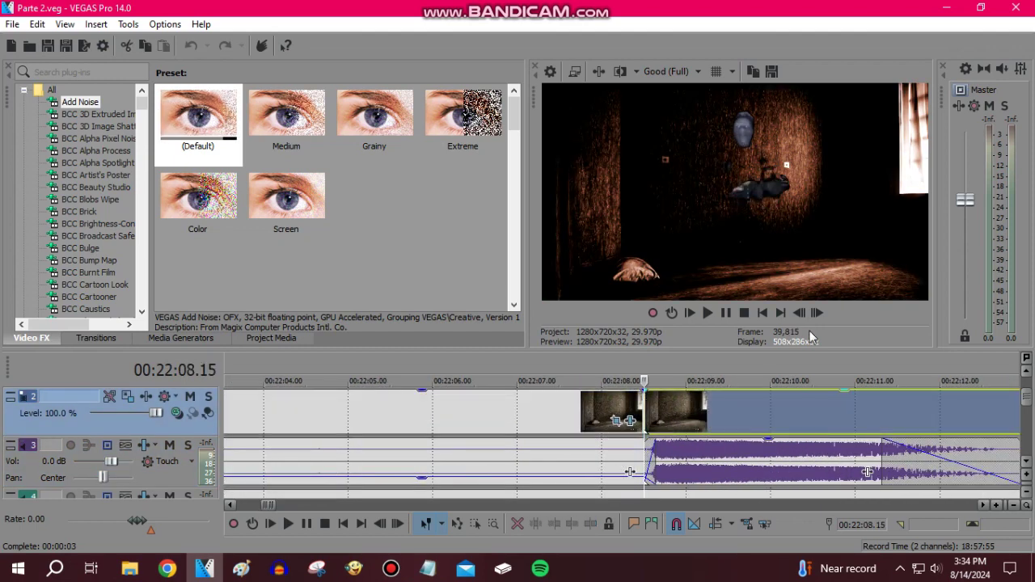
{"action": "left_click", "coordinate": [816, 313]}
{"action": "left_click", "coordinate": [816, 313]}
{"action": "left_click", "coordinate": [817, 313]}
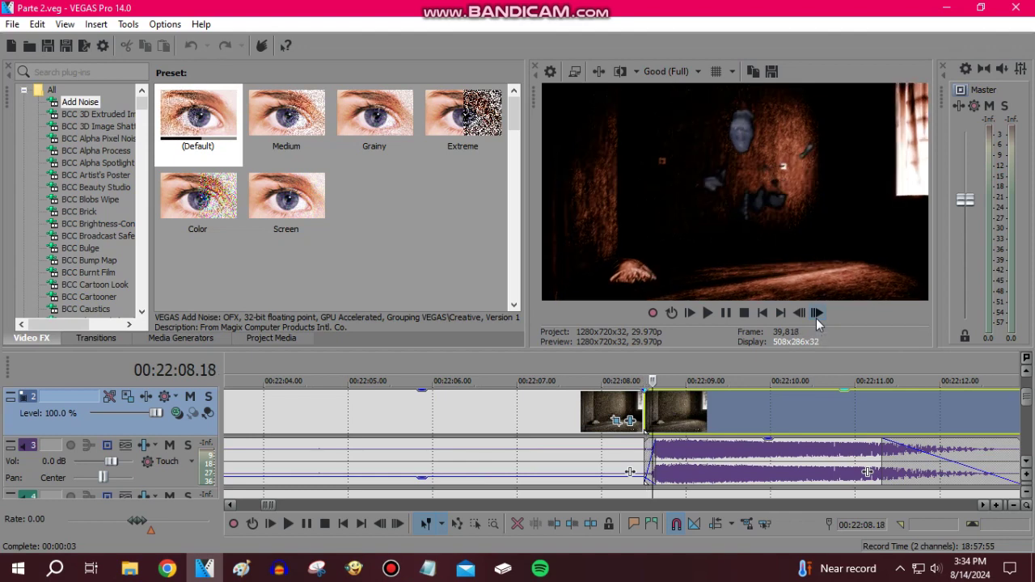
{"action": "left_click", "coordinate": [816, 316]}
{"action": "left_click", "coordinate": [584, 421]}
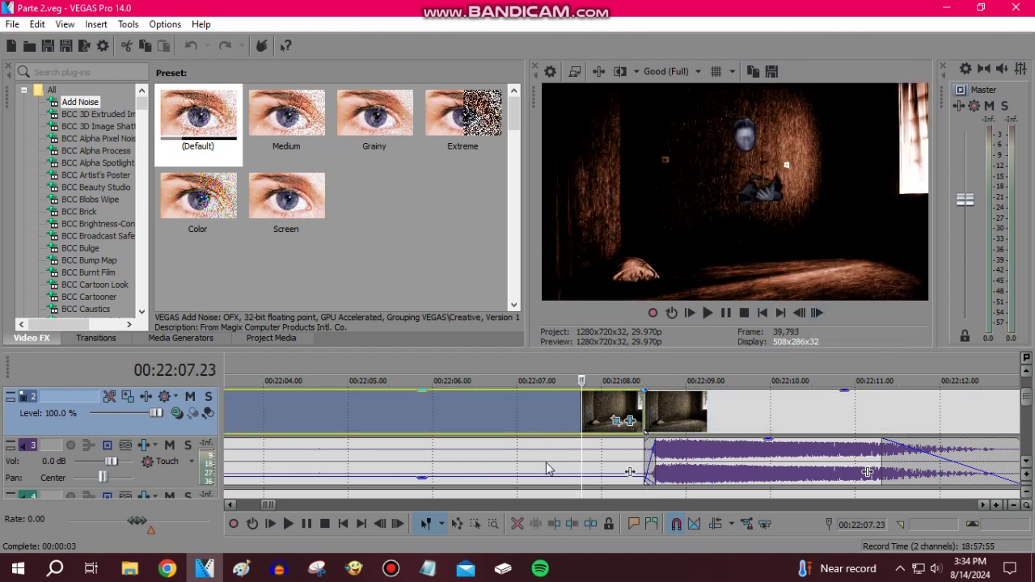
Write "Not showing this fully YET" in the Notepad note.
{"action": "left_click", "coordinate": [428, 569]}
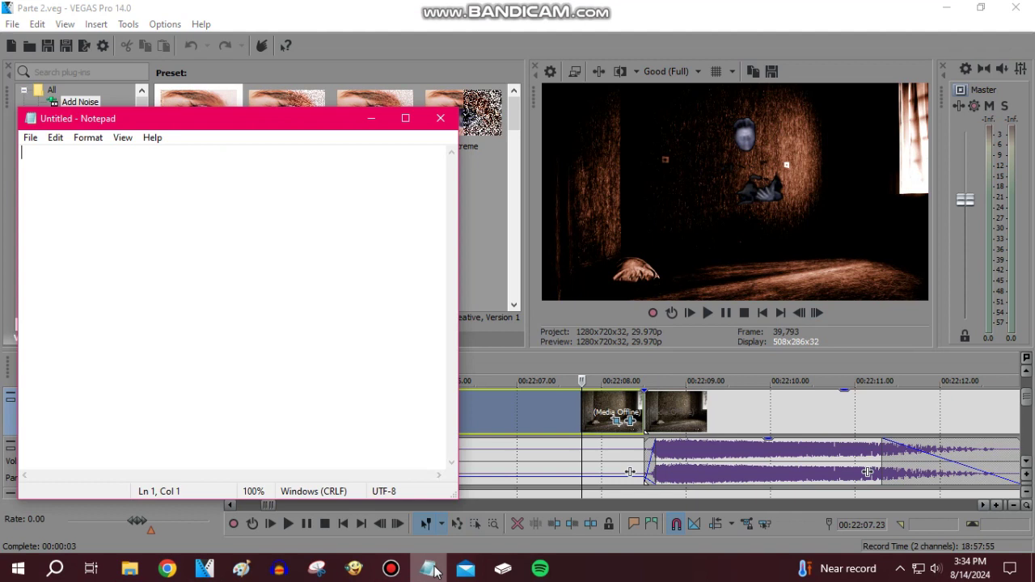
{"action": "type", "text": "Not YET!"}
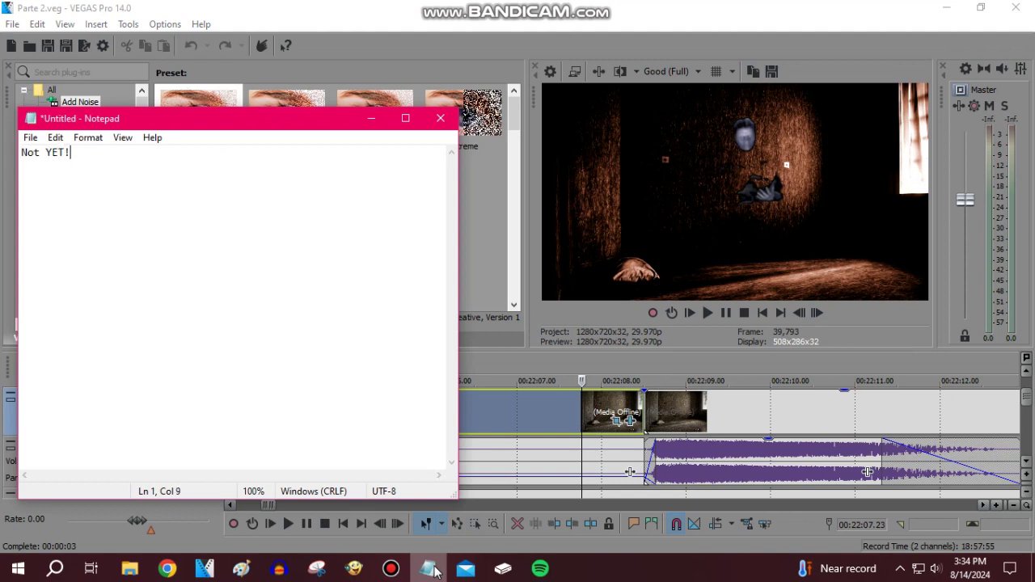
{"action": "key", "text": "BackSpace"}
{"action": "key", "text": "BackSpace"}
{"action": "key", "text": "BackSpace"}
{"action": "type", "text": "Not showing this fully"}
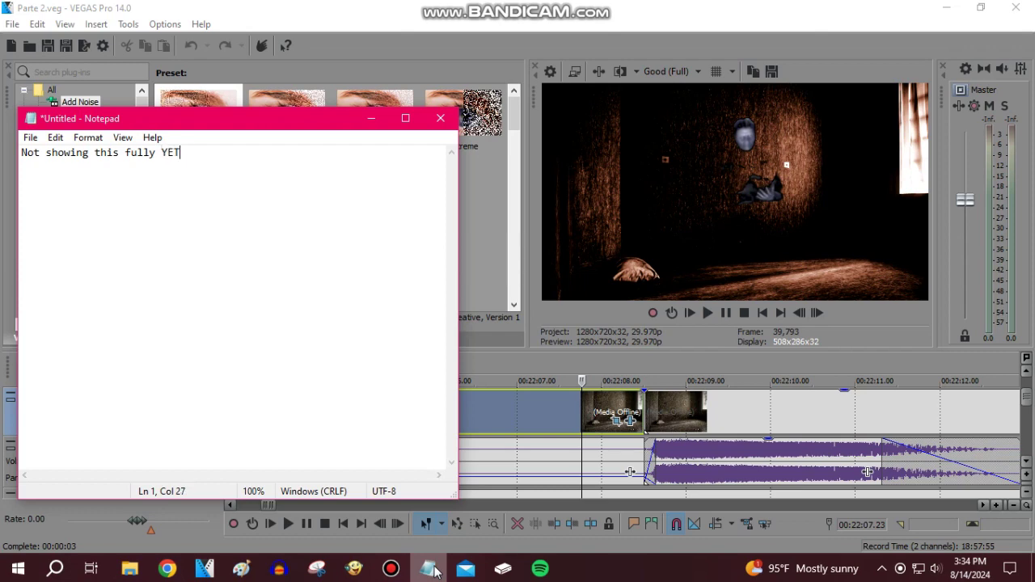
Erase the comment about not showing the scene fully, leaving the note empty.
{"action": "key", "text": "BackSpace"}
{"action": "key", "text": "BackSpace"}
{"action": "key", "text": "BackSpace"}
{"action": "key", "text": "BackSpace"}
{"action": "key", "text": "BackSpace"}
{"action": "key", "text": "BackSpace"}
{"action": "key", "text": "BackSpace"}
{"action": "key", "text": "BackSpace"}
{"action": "key", "text": "BackSpace"}
{"action": "key", "text": "BackSpace"}
{"action": "key", "text": "BackSpace"}
{"action": "key", "text": "BackSpace"}
{"action": "key", "text": "BackSpace"}
{"action": "key", "text": "BackSpace"}
{"action": "key", "text": "BackSpace"}
{"action": "key", "text": "BackSpace"}
{"action": "key", "text": "BackSpace"}
{"action": "key", "text": "BackSpace"}
{"action": "key", "text": "BackSpace"}
{"action": "key", "text": "BackSpace"}
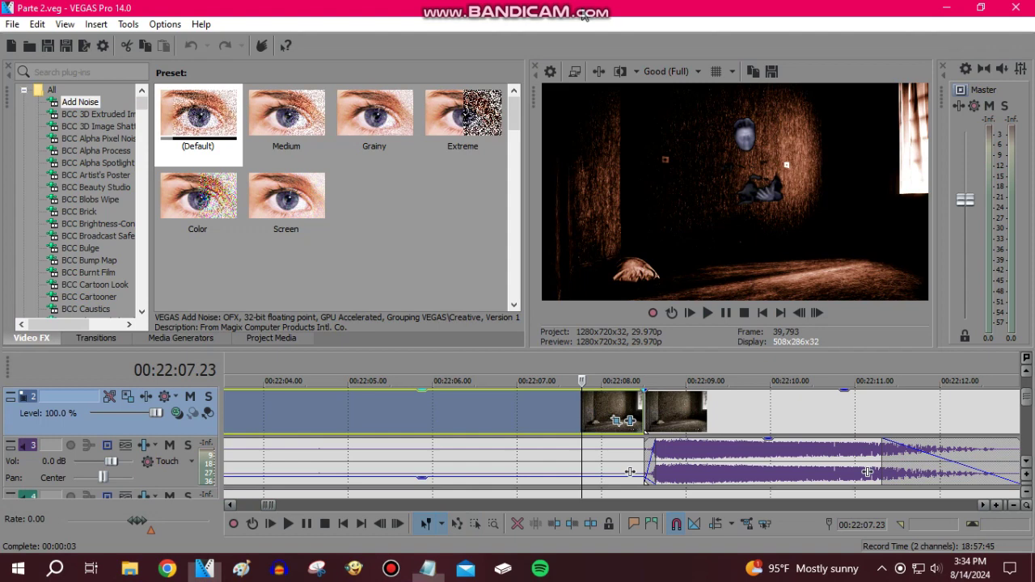
Return to VEGAS Pro and preview the "The End Is Near" room clip at about 00:26:19, 00:27:15 and slightly further on.
{"action": "left_click", "coordinate": [499, 141]}
{"action": "scroll", "coordinate": [720, 434], "scroll_direction": "down", "scroll_amount": 8}
{"action": "scroll", "coordinate": [691, 459], "scroll_direction": "down", "scroll_amount": 2}
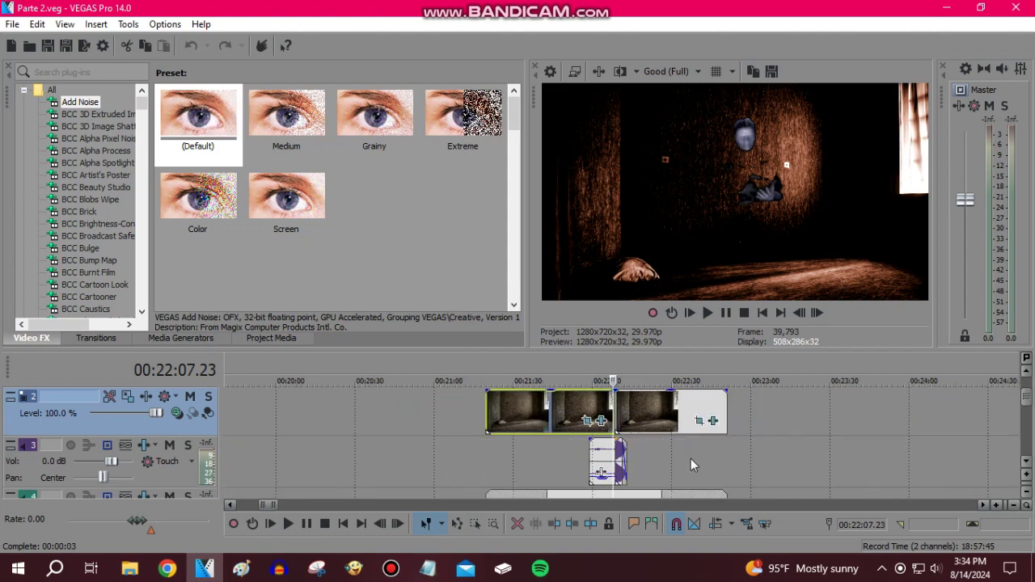
{"action": "left_click", "coordinate": [699, 456]}
{"action": "scroll", "coordinate": [701, 457], "scroll_direction": "down", "scroll_amount": 4}
{"action": "left_click", "coordinate": [805, 460]}
{"action": "scroll", "coordinate": [805, 460], "scroll_direction": "up", "scroll_amount": 4}
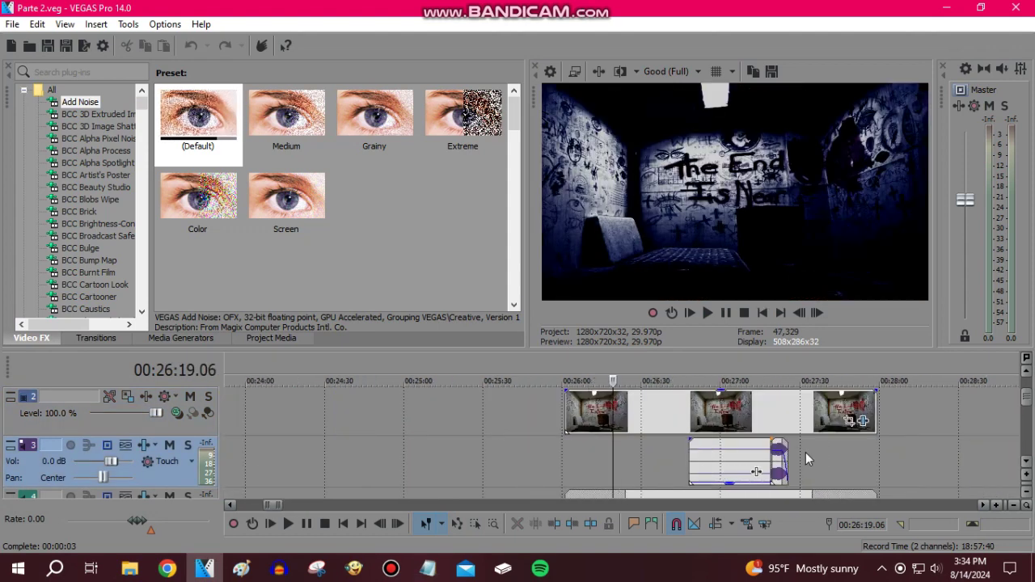
{"action": "left_click", "coordinate": [765, 414]}
{"action": "scroll", "coordinate": [760, 409], "scroll_direction": "up", "scroll_amount": 3}
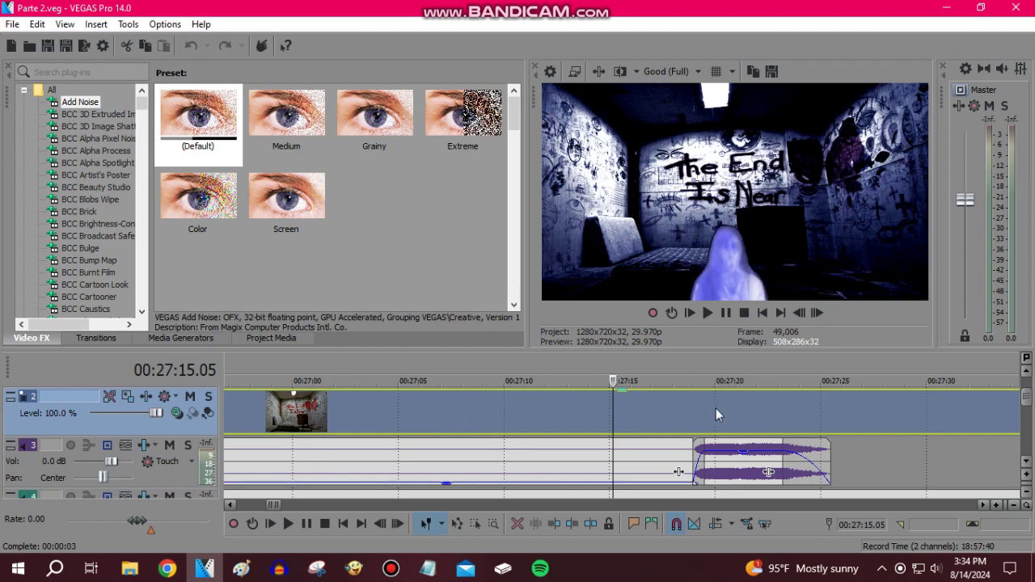
{"action": "left_click", "coordinate": [716, 408]}
Preview the red corridor ghost clip at about 00:31:35 and 00:31:38.
{"action": "scroll", "coordinate": [720, 414], "scroll_direction": "down", "scroll_amount": 6}
{"action": "left_click", "coordinate": [835, 416]}
{"action": "scroll", "coordinate": [835, 416], "scroll_direction": "up", "scroll_amount": 5}
{"action": "left_click", "coordinate": [659, 416]}
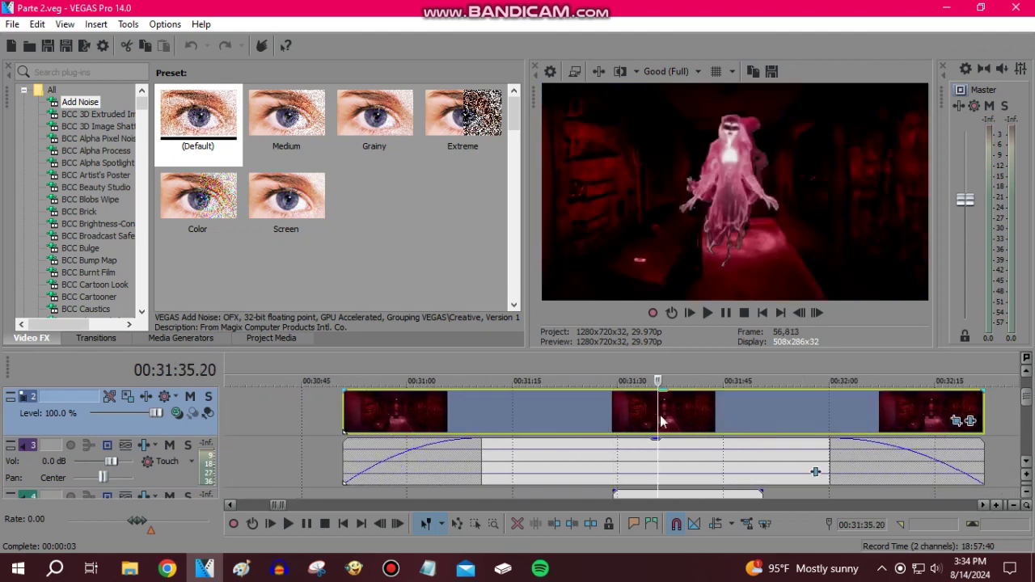
{"action": "left_click", "coordinate": [677, 415]}
Preview the television scene's two clips at about 00:35:14 and 00:36:09.
{"action": "scroll", "coordinate": [748, 410], "scroll_direction": "down", "scroll_amount": 4}
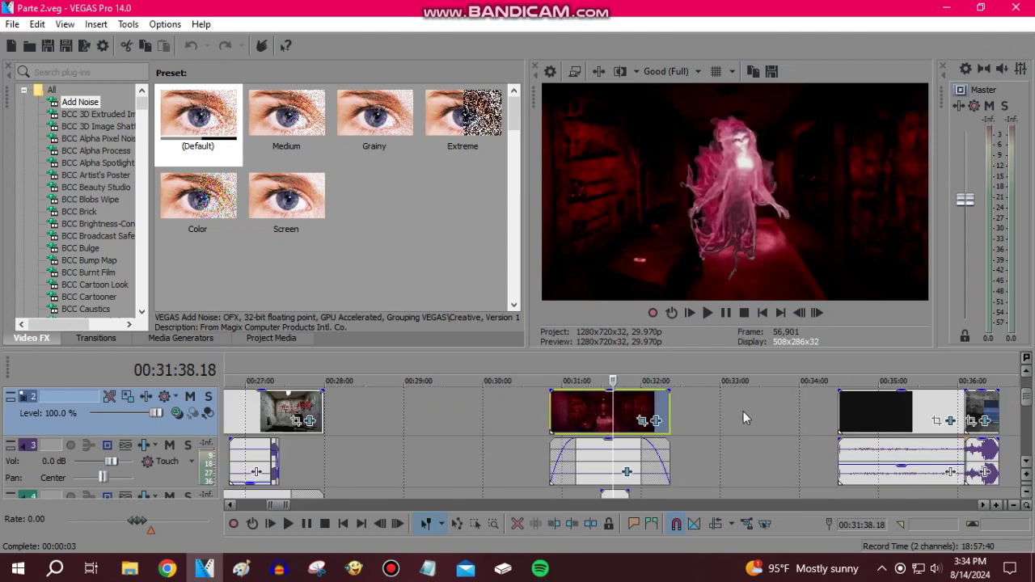
{"action": "left_click", "coordinate": [901, 414]}
{"action": "scroll", "coordinate": [868, 425], "scroll_direction": "up", "scroll_amount": 2}
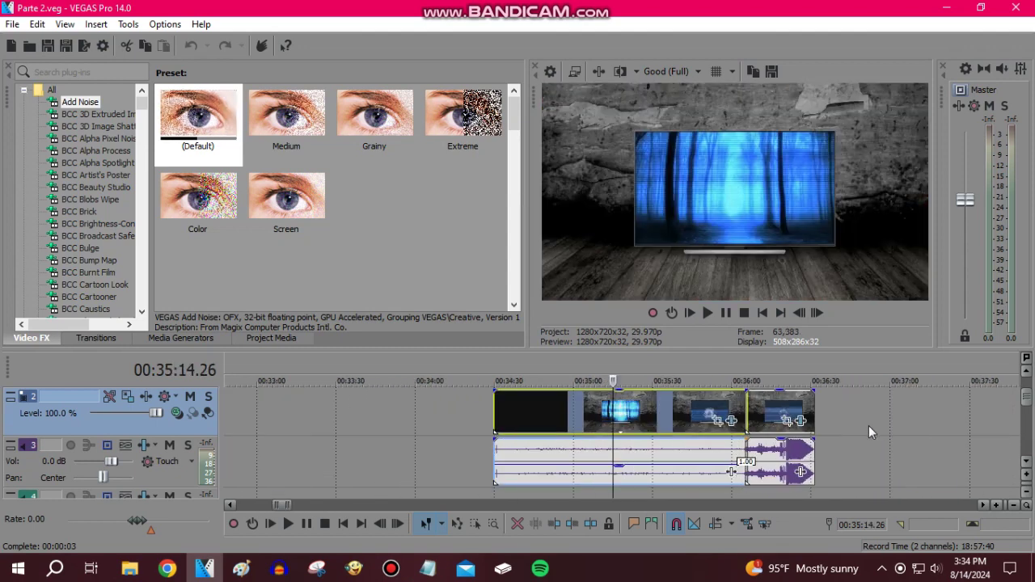
{"action": "left_click", "coordinate": [762, 411]}
{"action": "scroll", "coordinate": [732, 413], "scroll_direction": "up", "scroll_amount": 4}
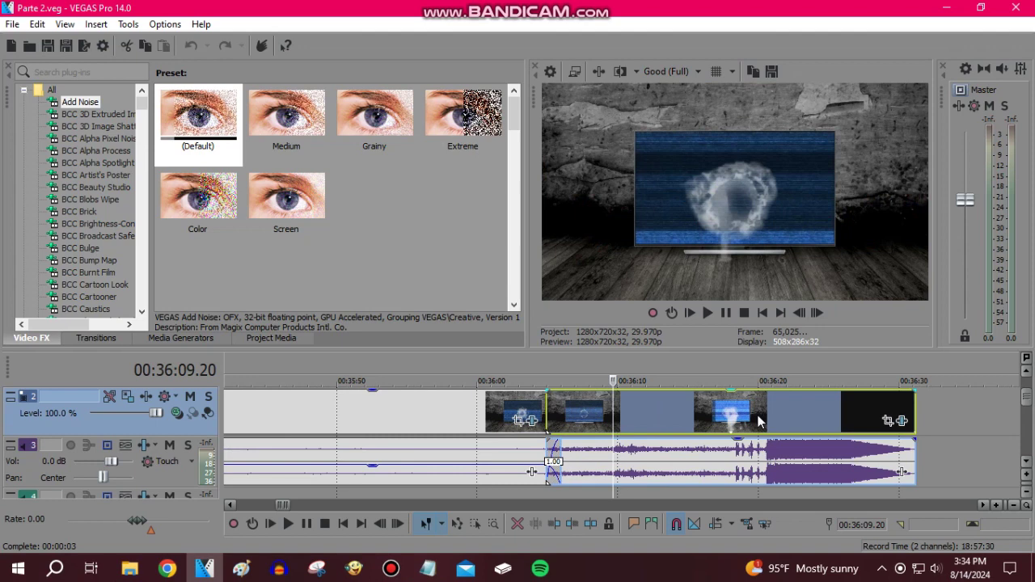
Examine the end of the television scene at 00:36:20.21 and 00:36:21.05, where the loud audio begins.
{"action": "left_click", "coordinate": [729, 411]}
{"action": "left_click", "coordinate": [730, 405]}
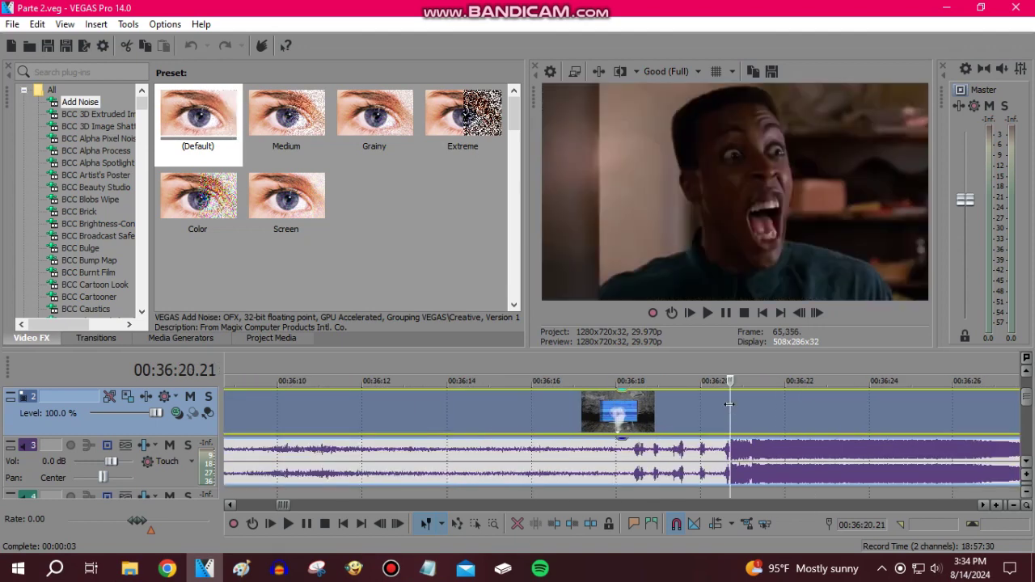
{"action": "scroll", "coordinate": [729, 404], "scroll_direction": "down", "scroll_amount": 3}
{"action": "scroll", "coordinate": [729, 404], "scroll_direction": "up", "scroll_amount": 5}
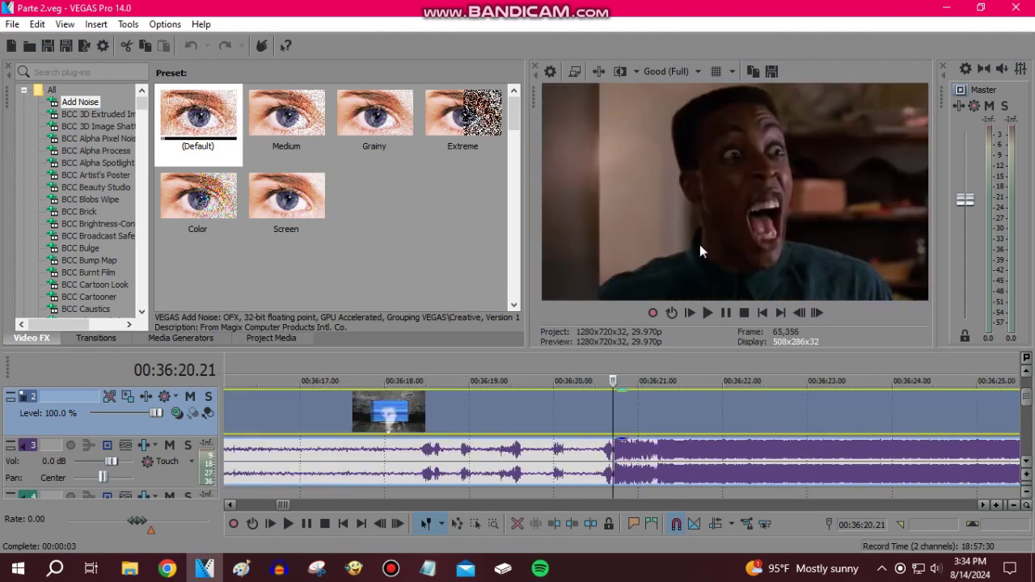
{"action": "left_click", "coordinate": [652, 421]}
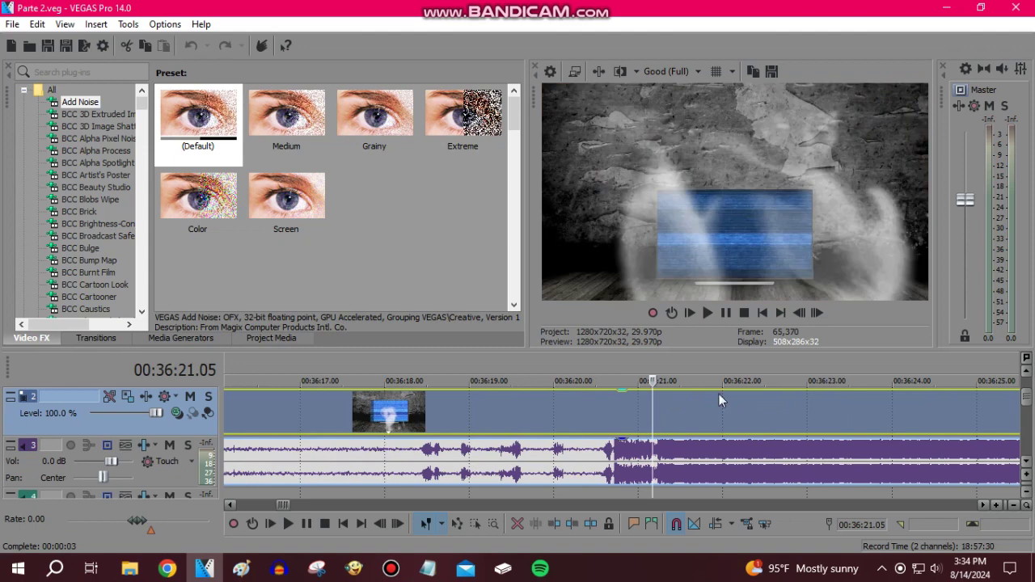
Preview the television scene's red text ending at about 00:36:21.23 and the red seated figure clip at about 00:39:27.
{"action": "left_click", "coordinate": [820, 312]}
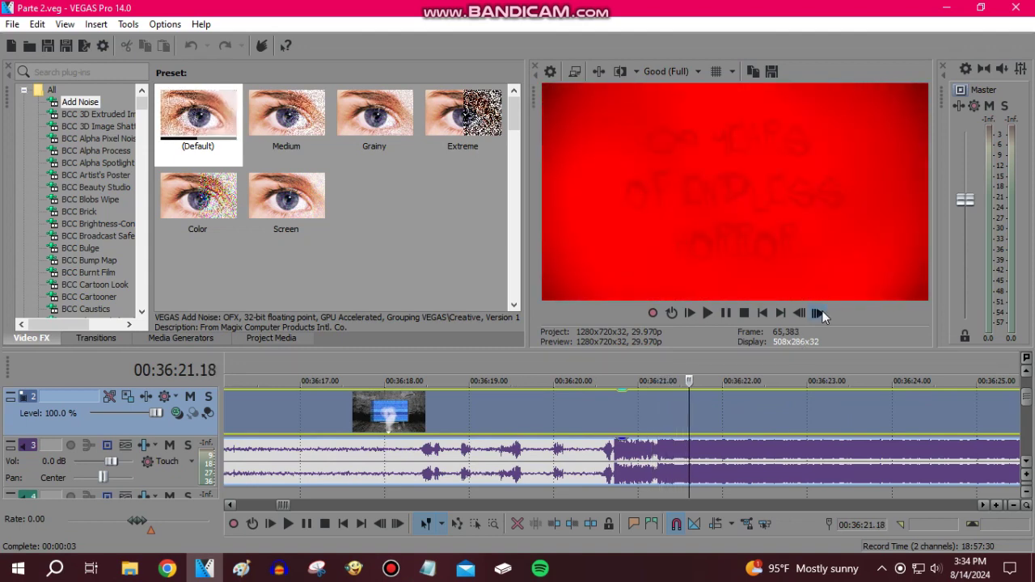
{"action": "scroll", "coordinate": [809, 408], "scroll_direction": "down", "scroll_amount": 8}
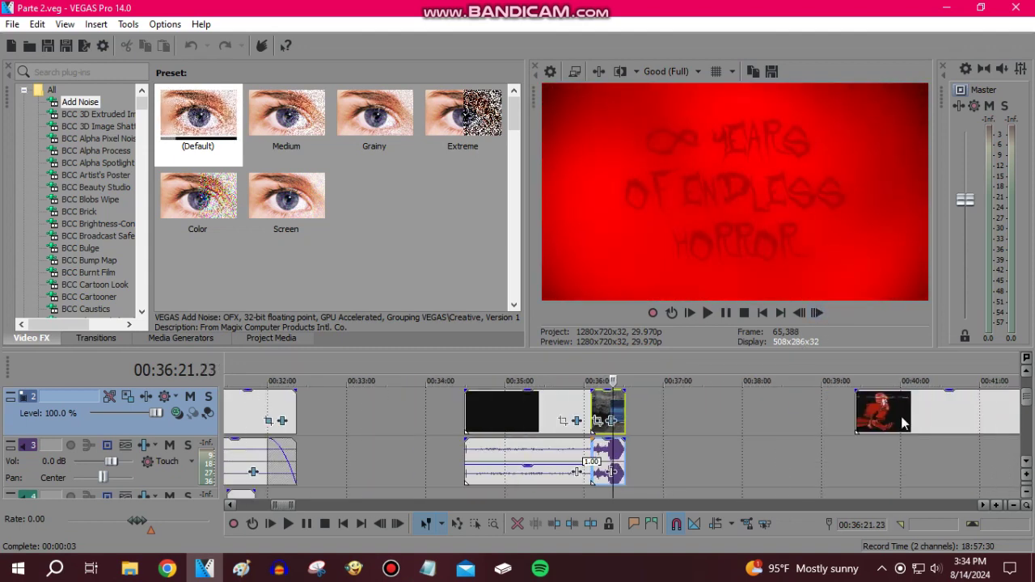
{"action": "left_click", "coordinate": [922, 460]}
{"action": "scroll", "coordinate": [758, 439], "scroll_direction": "up", "scroll_amount": 2}
{"action": "left_click", "coordinate": [526, 459]}
{"action": "scroll", "coordinate": [558, 455], "scroll_direction": "up", "scroll_amount": 3}
{"action": "left_click", "coordinate": [599, 451]}
{"action": "left_click", "coordinate": [705, 464]}
{"action": "scroll", "coordinate": [705, 463], "scroll_direction": "down", "scroll_amount": 3}
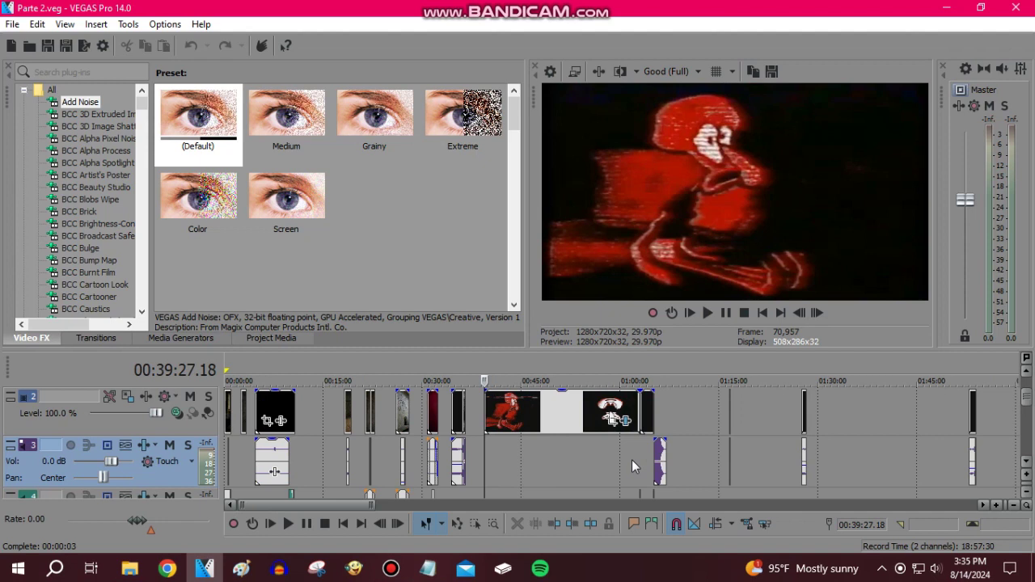
Switch to Notepad to comment on the red seated figure clip.
{"action": "left_click", "coordinate": [427, 569]}
{"action": "type", "text": "Hi s"}
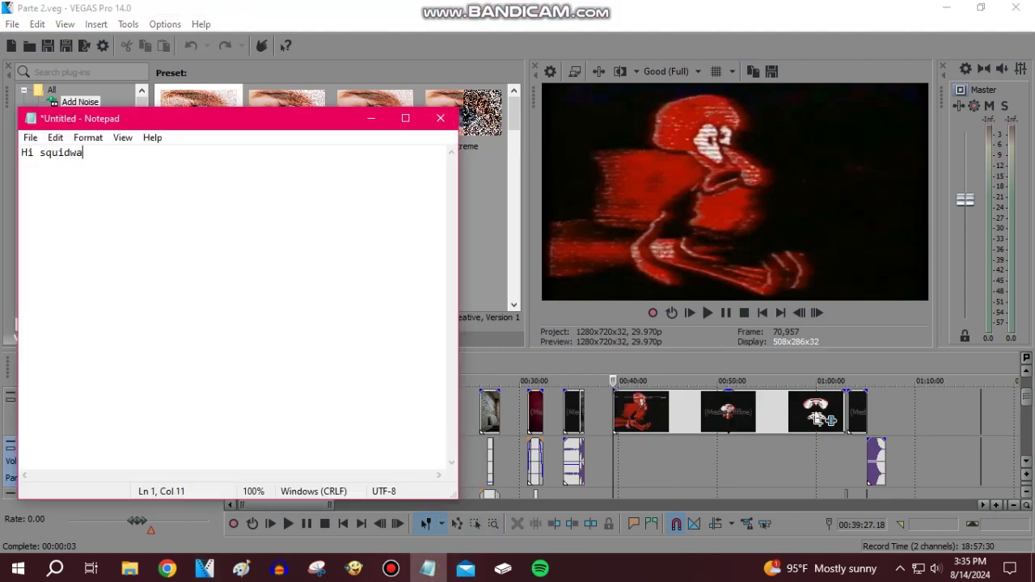
{"action": "type", "text": "quid"}
{"action": "key", "text": "ctrl+z"}
{"action": "key", "text": "ctrl+z"}
Write the note "Same OLD 965 Red Mist Scene from 2020. I may have to redo this one as well".
{"action": "type", "text": "Same OLD 965 Red Mi"}
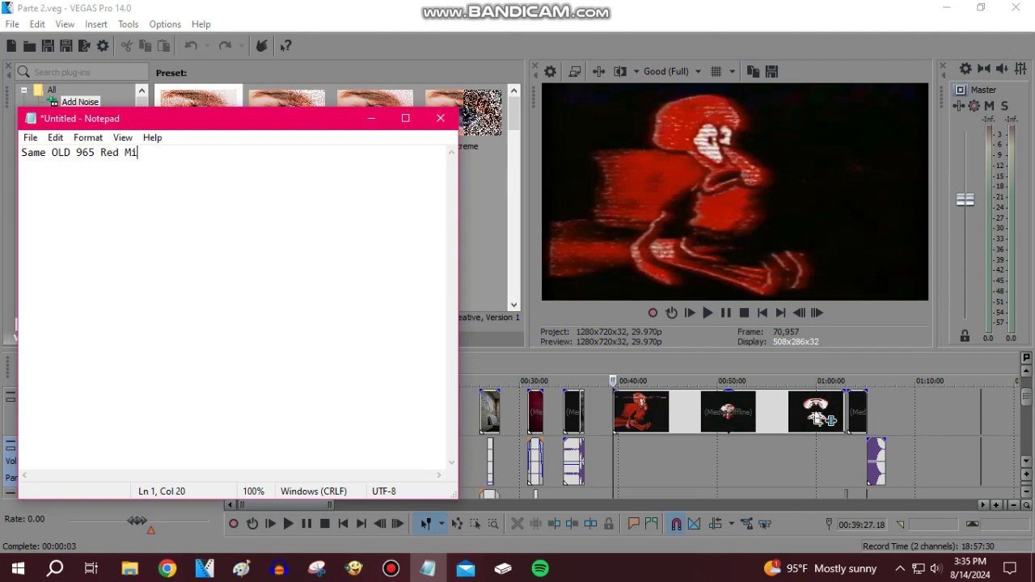
{"action": "type", "text": "2020. I may have to redo this one a"}
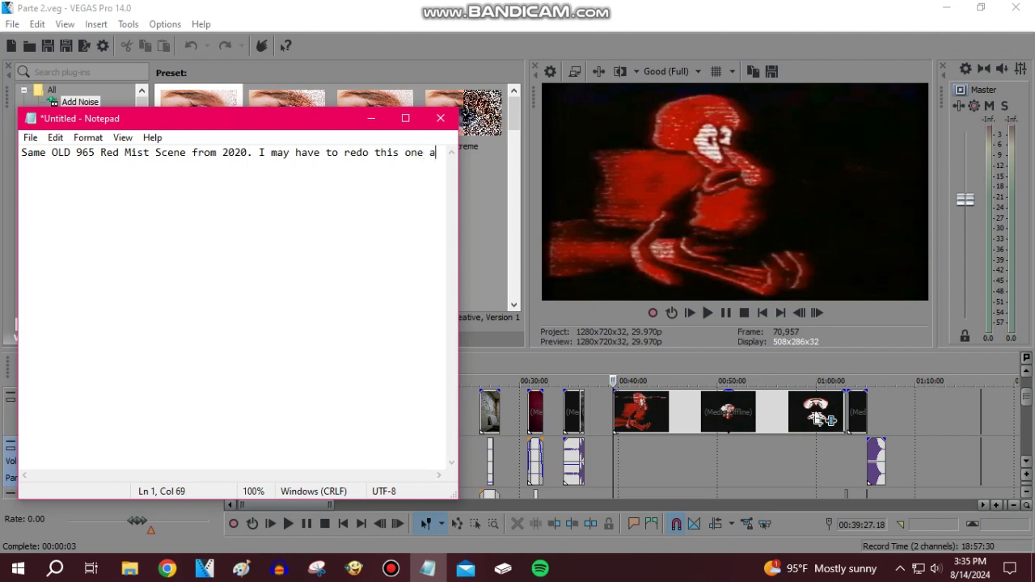
{"action": "type", "text": "s well"}
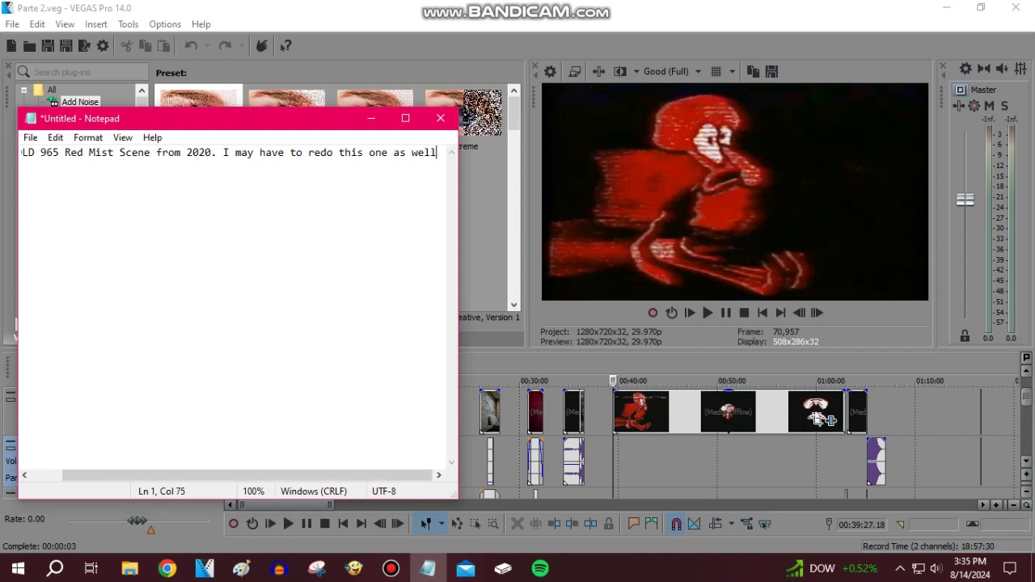
Clear the whole note about the OLD 965 Red Mist Scene.
{"action": "key", "text": "BackSpace"}
{"action": "key", "text": "BackSpace"}
{"action": "key", "text": "BackSpace"}
{"action": "key", "text": "BackSpace"}
{"action": "key", "text": "BackSpace"}
{"action": "key", "text": "BackSpace"}
{"action": "key", "text": "BackSpace"}
{"action": "key", "text": "BackSpace"}
{"action": "key", "text": "BackSpace"}
{"action": "key", "text": "BackSpace"}
{"action": "key", "text": "BackSpace"}
{"action": "key", "text": "BackSpace"}
{"action": "key", "text": "BackSpace"}
{"action": "key", "text": "BackSpace"}
{"action": "key", "text": "BackSpace"}
{"action": "key", "text": "BackSpace"}
{"action": "key", "text": "BackSpace"}
{"action": "key", "text": "BackSpace"}
{"action": "key", "text": "BackSpace"}
{"action": "key", "text": "BackSpace"}
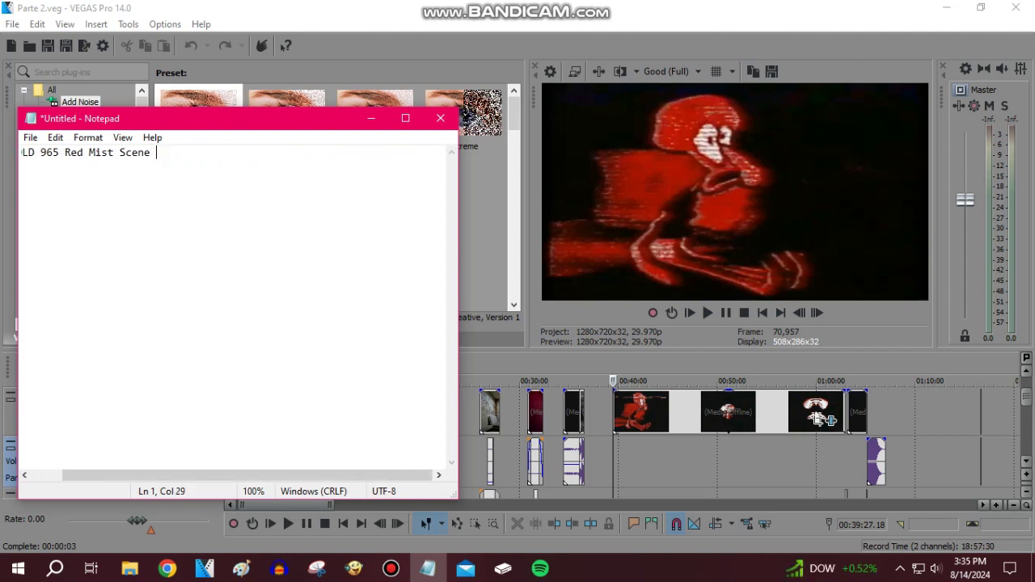
{"action": "key", "text": "BackSpace"}
{"action": "key", "text": "BackSpace"}
{"action": "key", "text": "BackSpace"}
{"action": "key", "text": "BackSpace"}
{"action": "key", "text": "BackSpace"}
{"action": "key", "text": "BackSpace"}
{"action": "key", "text": "BackSpace"}
{"action": "key", "text": "BackSpace"}
{"action": "key", "text": "BackSpace"}
{"action": "key", "text": "BackSpace"}
{"action": "key", "text": "BackSpace"}
{"action": "key", "text": "BackSpace"}
{"action": "key", "text": "BackSpace"}
Write the note "I tried doing it last year but it was too much for my laptop and computer storage".
{"action": "type", "text": "I "}
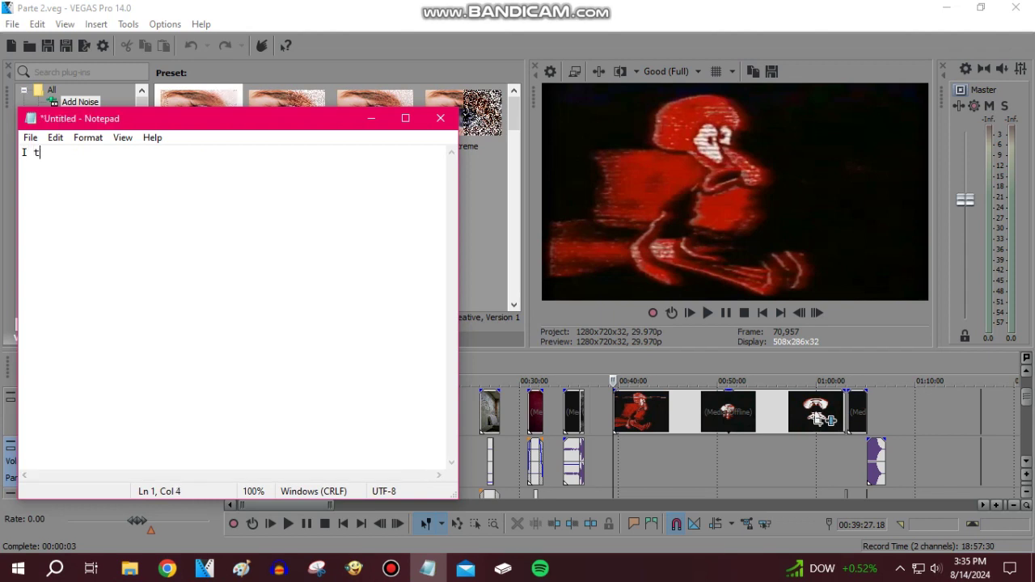
{"action": "type", "text": "tried doing it last year but i"}
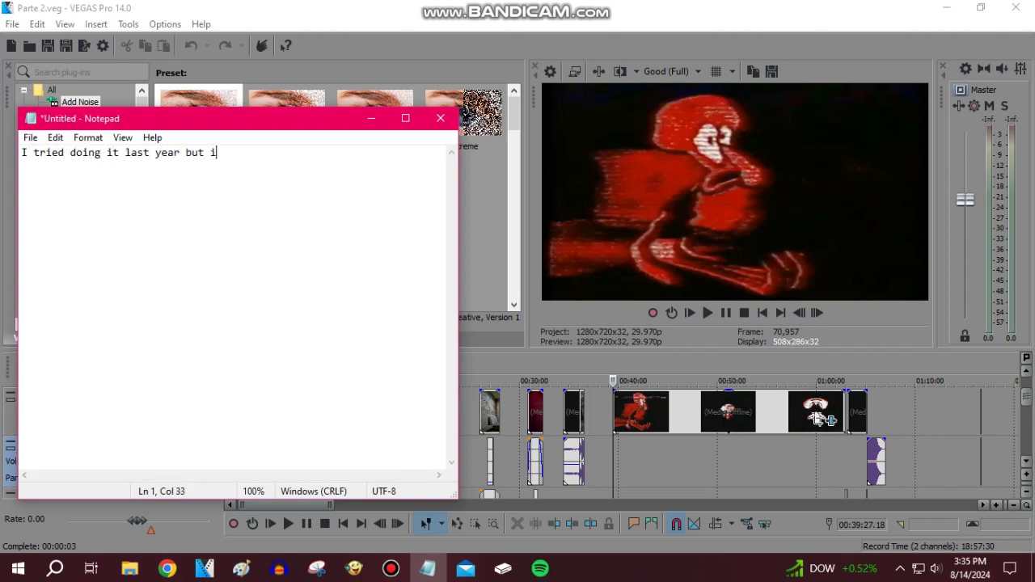
{"action": "type", "text": "t was too mui"}
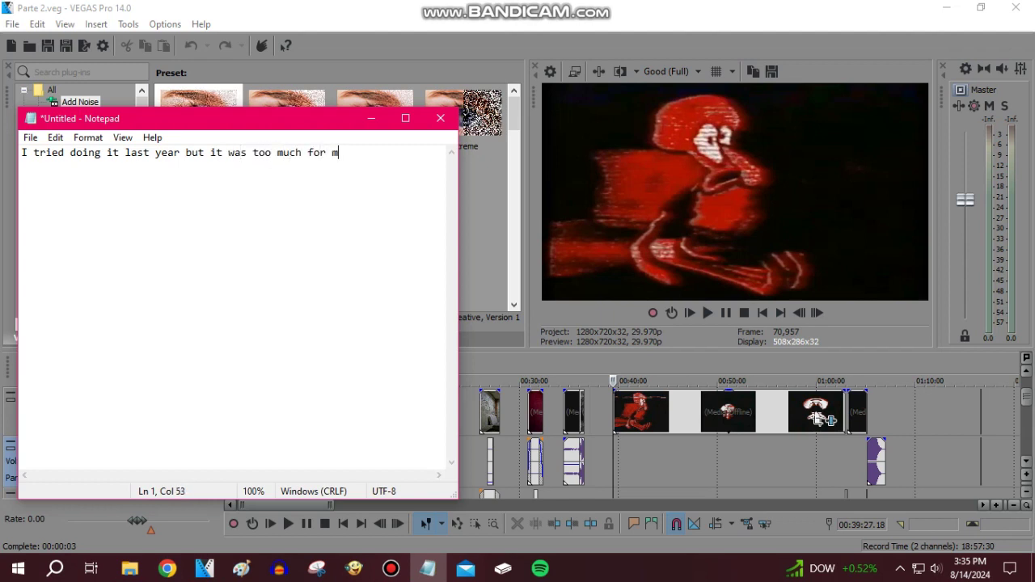
{"action": "type", "text": "top and computer"}
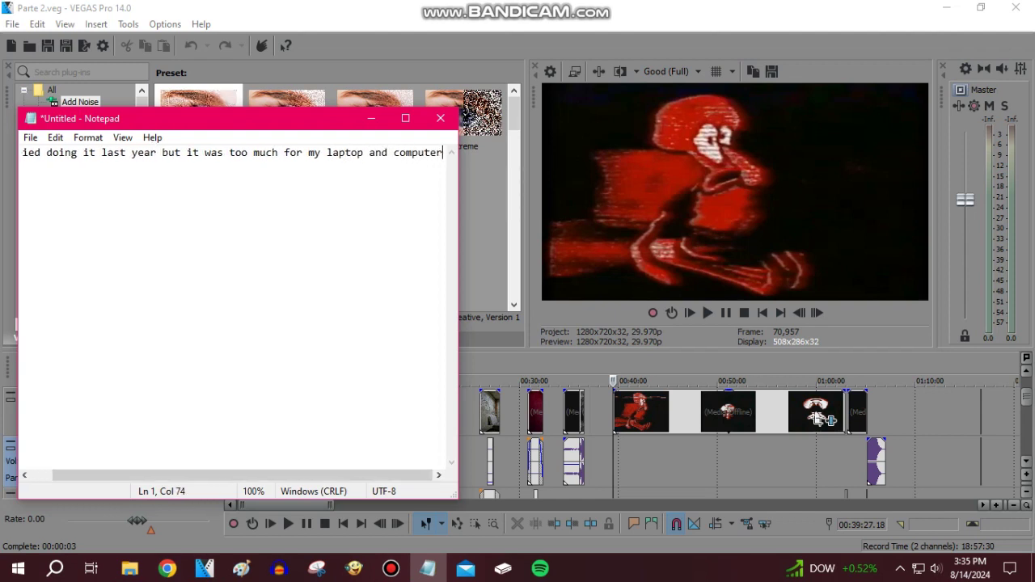
{"action": "type", "text": " storage."}
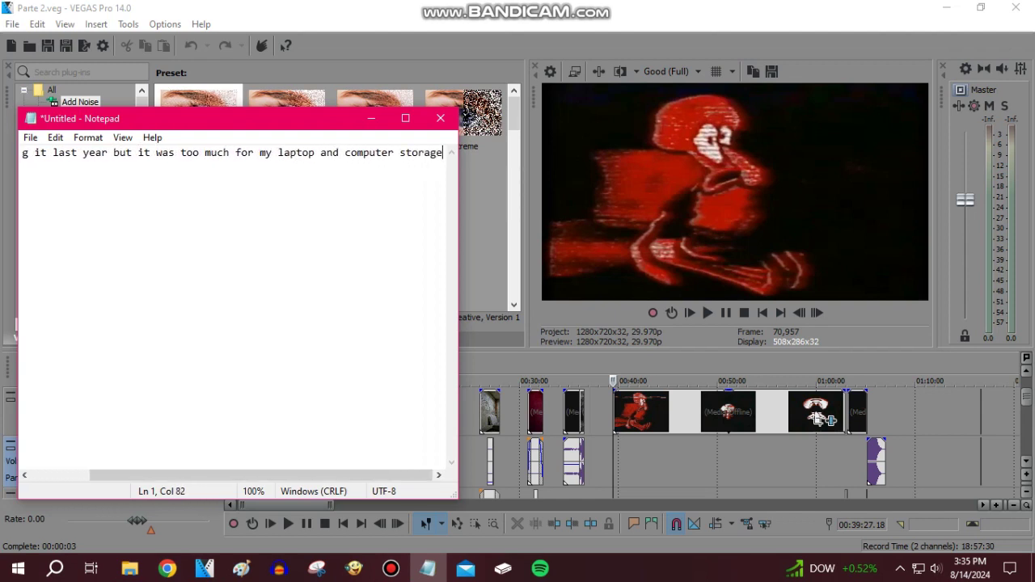
Erase the note about last year's attempt so that the Notepad page is empty.
{"action": "key", "text": "BackSpace"}
{"action": "key", "text": "BackSpace"}
{"action": "key", "text": "BackSpace"}
{"action": "key", "text": "BackSpace"}
{"action": "key", "text": "BackSpace"}
{"action": "key", "text": "BackSpace"}
{"action": "key", "text": "BackSpace"}
{"action": "key", "text": "BackSpace"}
{"action": "key", "text": "BackSpace"}
{"action": "key", "text": "BackSpace"}
{"action": "key", "text": "BackSpace"}
{"action": "key", "text": "BackSpace"}
{"action": "key", "text": "BackSpace"}
{"action": "key", "text": "BackSpace"}
{"action": "key", "text": "BackSpace"}
{"action": "key", "text": "BackSpace"}
{"action": "key", "text": "BackSpace"}
{"action": "key", "text": "BackSpace"}
{"action": "key", "text": "BackSpace"}
{"action": "key", "text": "BackSpace"}
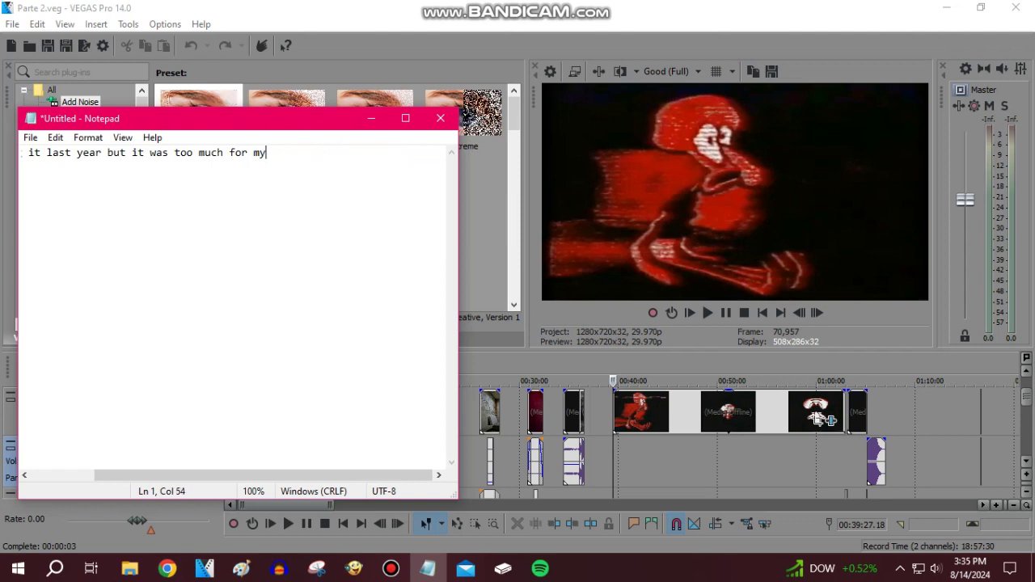
{"action": "key", "text": "BackSpace"}
{"action": "key", "text": "BackSpace"}
{"action": "key", "text": "BackSpace"}
{"action": "key", "text": "BackSpace"}
{"action": "key", "text": "BackSpace"}
{"action": "key", "text": "BackSpace"}
{"action": "key", "text": "BackSpace"}
{"action": "key", "text": "BackSpace"}
{"action": "key", "text": "BackSpace"}
{"action": "key", "text": "BackSpace"}
{"action": "key", "text": "BackSpace"}
{"action": "key", "text": "BackSpace"}
{"action": "key", "text": "BackSpace"}
{"action": "key", "text": "BackSpace"}
{"action": "key", "text": "BackSpace"}
{"action": "key", "text": "BackSpace"}
{"action": "key", "text": "BackSpace"}
{"action": "key", "text": "BackSpace"}
{"action": "key", "text": "BackSpace"}
{"action": "key", "text": "BackSpace"}
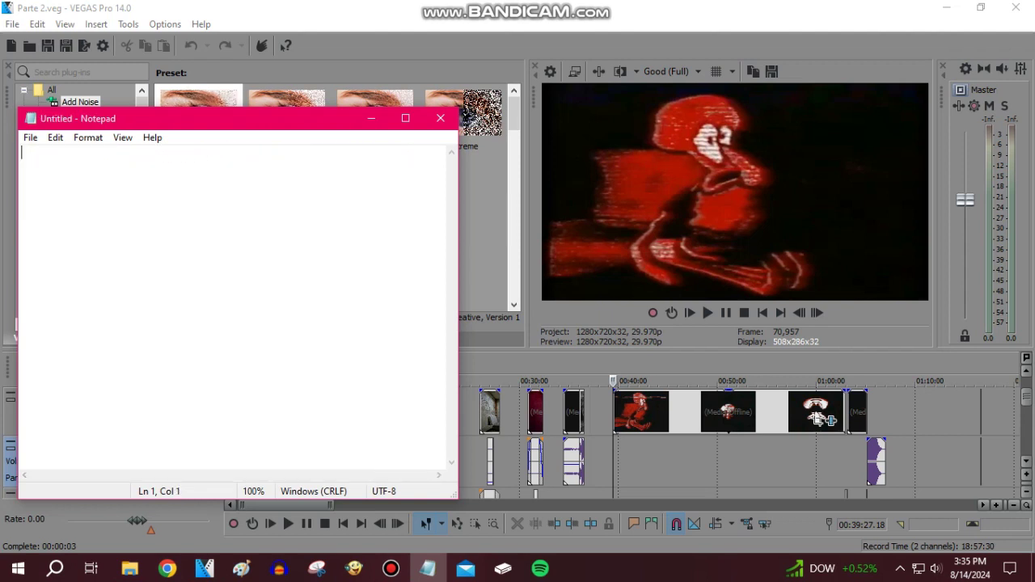
Return to VEGAS Pro and preview the white face clip at 01:00:27.05, stepping through its frames from 01:02:05.24.
{"action": "left_click", "coordinate": [511, 94]}
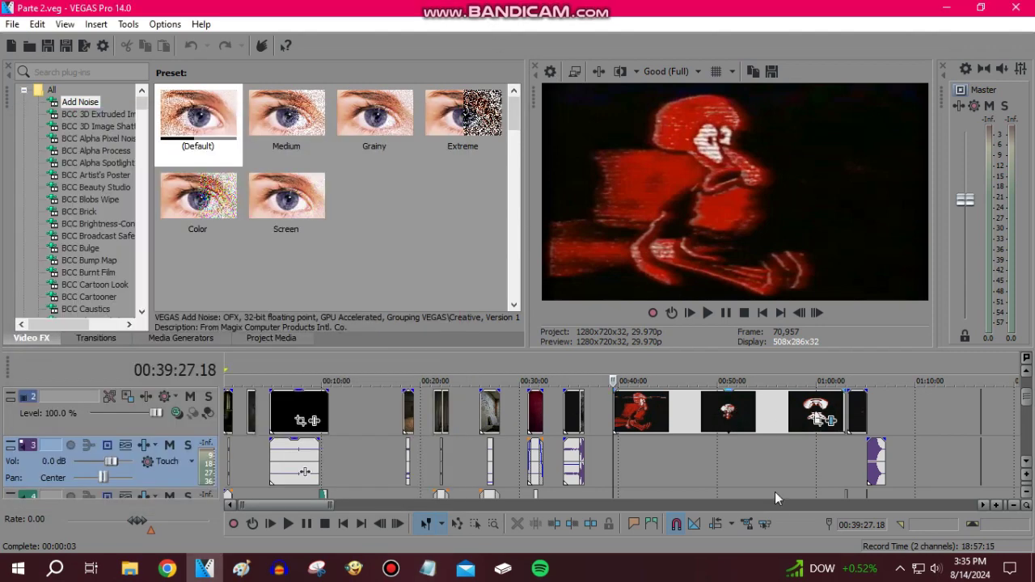
{"action": "left_click", "coordinate": [759, 477]}
{"action": "scroll", "coordinate": [760, 476], "scroll_direction": "up", "scroll_amount": 2}
{"action": "scroll", "coordinate": [752, 474], "scroll_direction": "up", "scroll_amount": 2}
{"action": "left_click", "coordinate": [857, 476]}
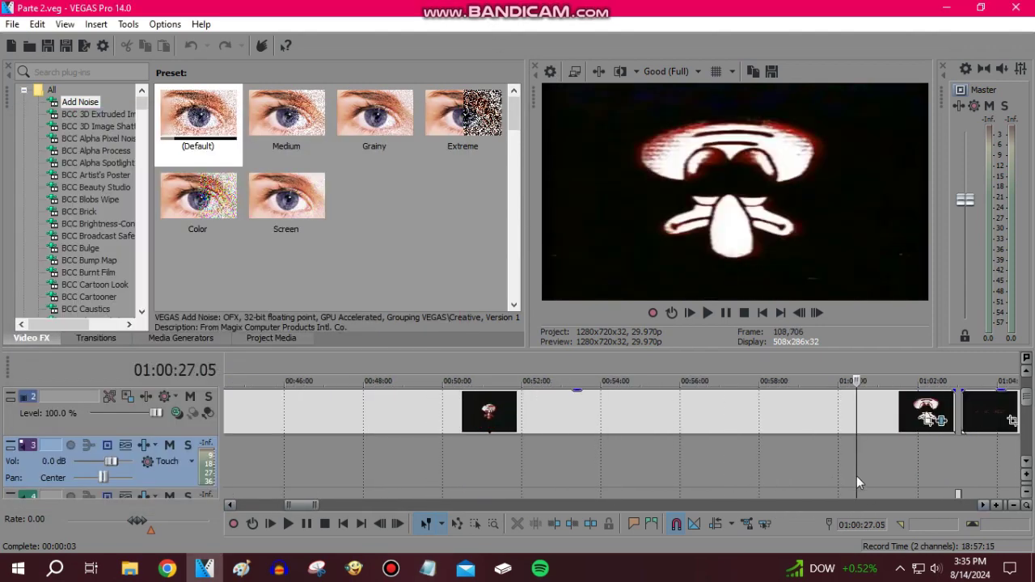
{"action": "scroll", "coordinate": [857, 475], "scroll_direction": "down", "scroll_amount": 1}
{"action": "left_click", "coordinate": [655, 457]}
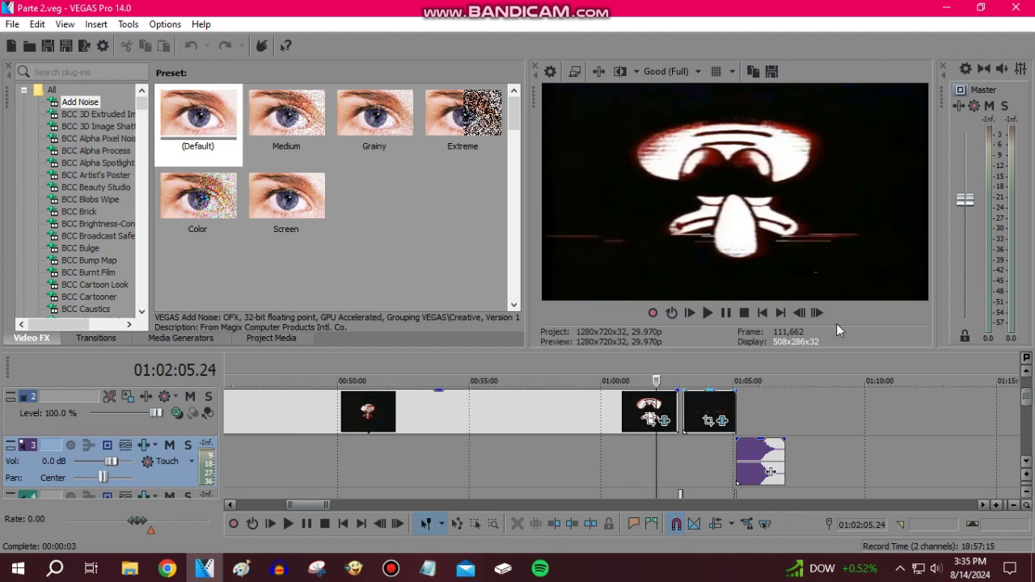
{"action": "left_click", "coordinate": [818, 313]}
{"action": "left_click", "coordinate": [818, 313]}
{"action": "left_click", "coordinate": [818, 313]}
{"action": "left_click", "coordinate": [817, 312]}
{"action": "left_click", "coordinate": [817, 313]}
Preview the dark red lettering clip at 01:04:41.14 and slightly further on.
{"action": "left_click", "coordinate": [705, 448]}
{"action": "scroll", "coordinate": [704, 453], "scroll_direction": "up", "scroll_amount": 1}
{"action": "scroll", "coordinate": [695, 451], "scroll_direction": "up", "scroll_amount": 1}
{"action": "left_click", "coordinate": [689, 453]}
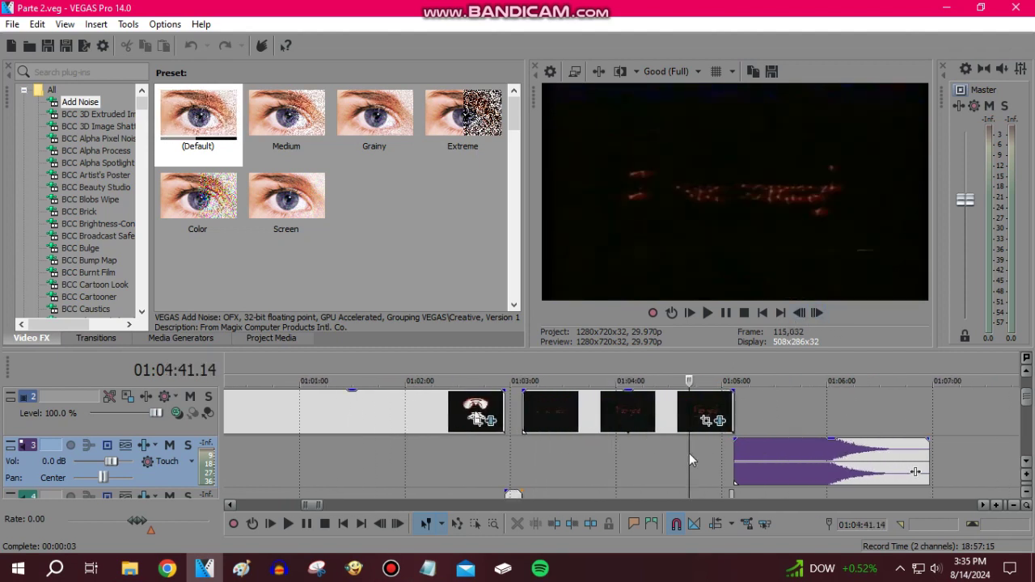
{"action": "left_click", "coordinate": [723, 453]}
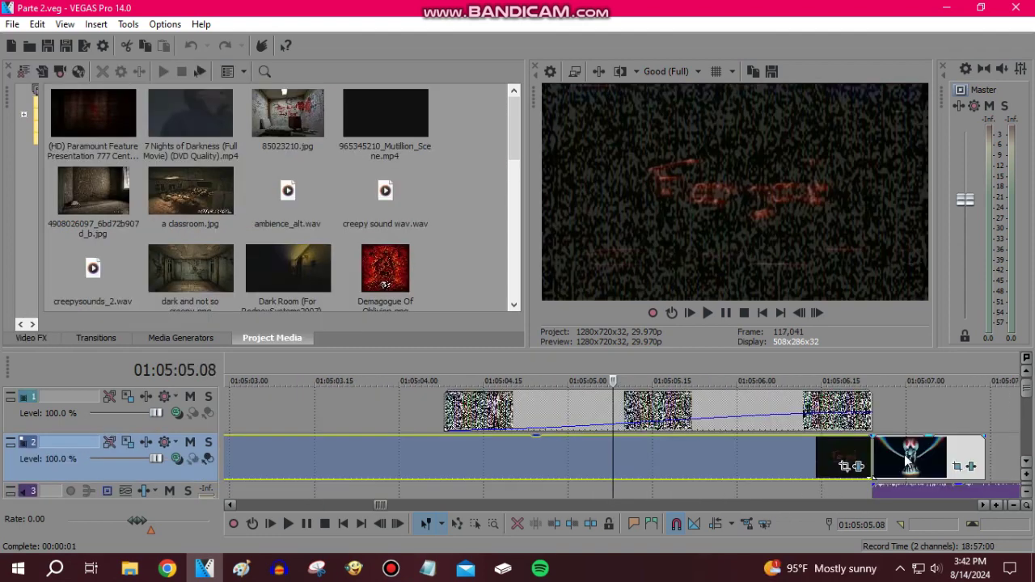
Preview the very short red and white glowing figure clip at 01:16:41.02.
{"action": "scroll", "coordinate": [778, 457], "scroll_direction": "down", "scroll_amount": 6}
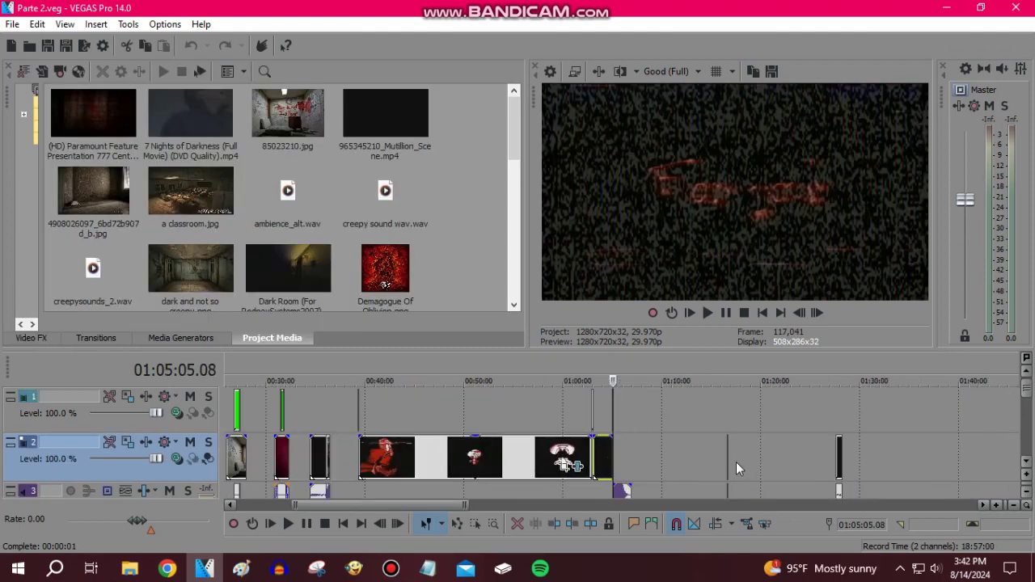
{"action": "left_click", "coordinate": [717, 412]}
{"action": "scroll", "coordinate": [717, 413], "scroll_direction": "up", "scroll_amount": 6}
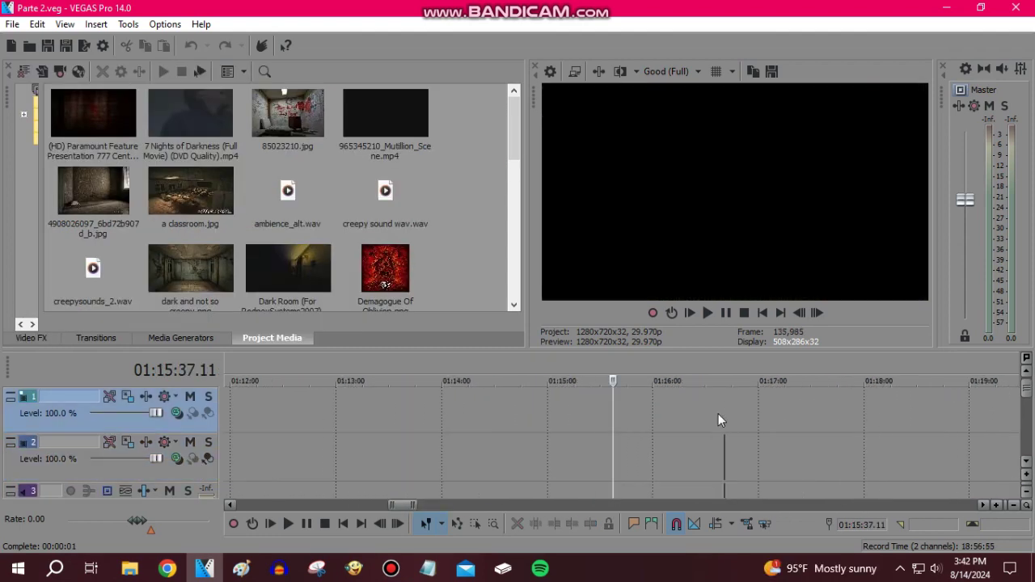
{"action": "left_click", "coordinate": [697, 412]}
{"action": "scroll", "coordinate": [697, 413], "scroll_direction": "down", "scroll_amount": 5}
{"action": "scroll", "coordinate": [687, 414], "scroll_direction": "down", "scroll_amount": 3}
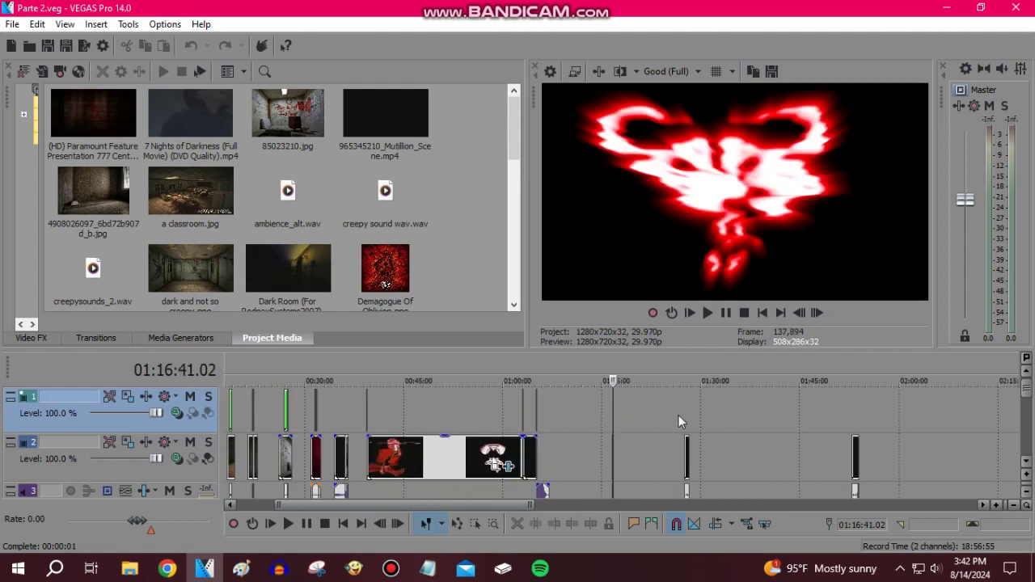
Preview the black-and-white abandoned room clip at 01:28:02.09, 01:28:04.17 and the face at 01:28:01.02.
{"action": "left_click", "coordinate": [679, 415]}
{"action": "scroll", "coordinate": [678, 414], "scroll_direction": "up", "scroll_amount": 5}
{"action": "left_click", "coordinate": [761, 414]}
{"action": "scroll", "coordinate": [752, 413], "scroll_direction": "up", "scroll_amount": 5}
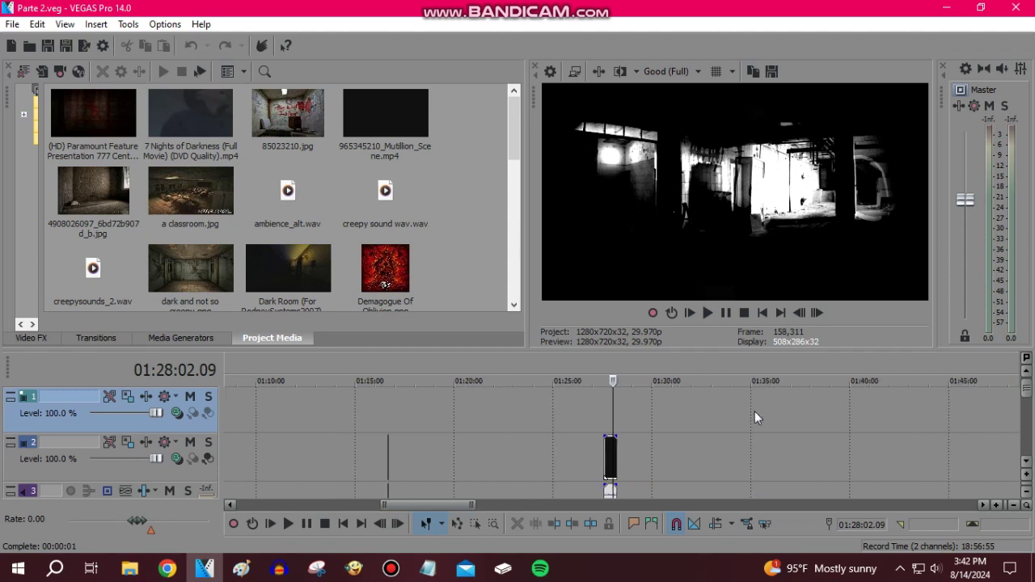
{"action": "scroll", "coordinate": [687, 440], "scroll_direction": "up", "scroll_amount": 2}
{"action": "left_click", "coordinate": [677, 458]}
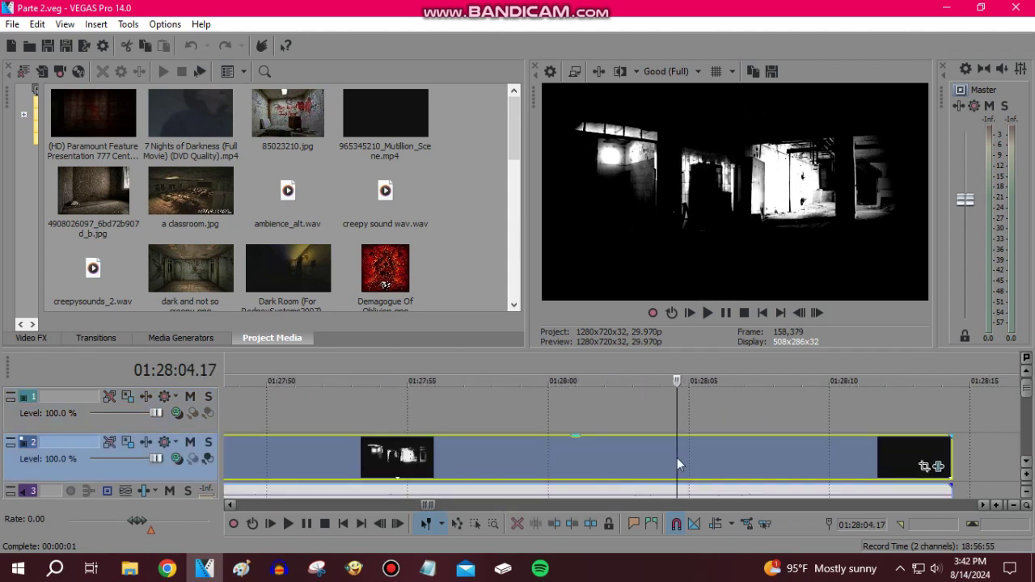
{"action": "left_click", "coordinate": [617, 457]}
{"action": "left_click", "coordinate": [579, 472]}
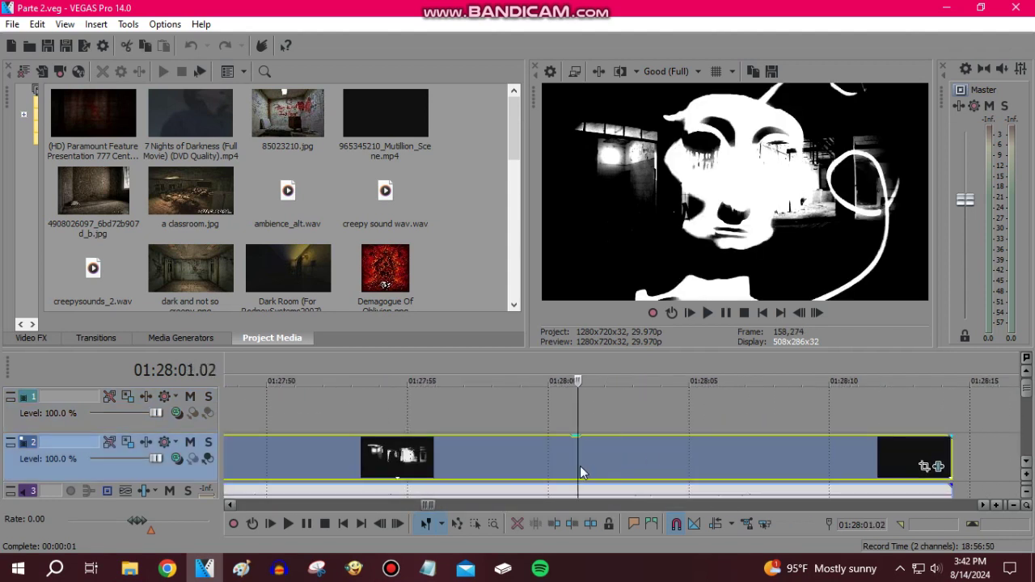
Examine the general file properties of the black-and-white face clip, highlight its modified date, and close the properties.
{"action": "right_click", "coordinate": [555, 465]}
{"action": "left_click", "coordinate": [578, 533]}
{"action": "left_click", "coordinate": [483, 66]}
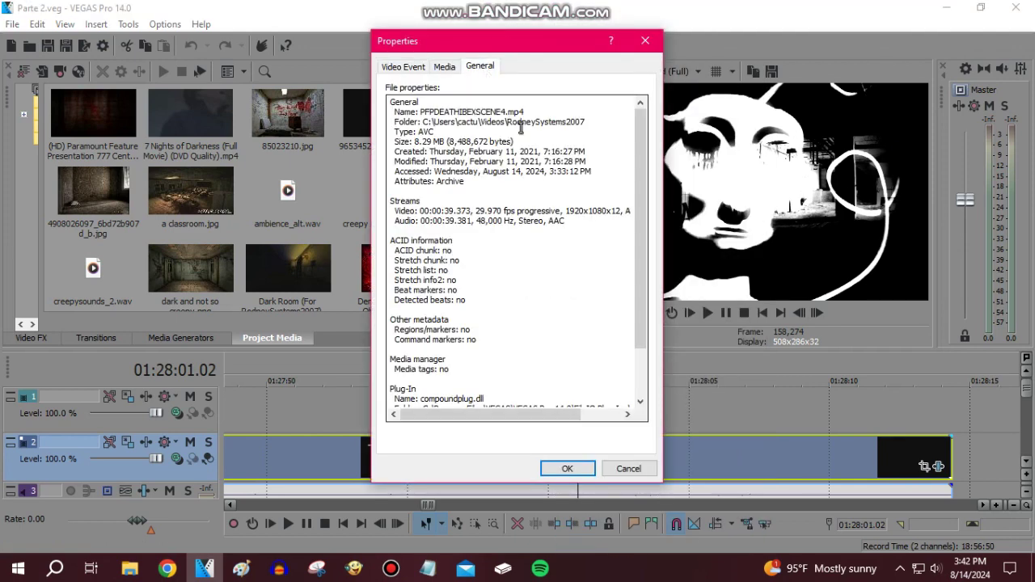
{"action": "left_click_drag", "start_coordinate": [539, 161], "coordinate": [470, 162]}
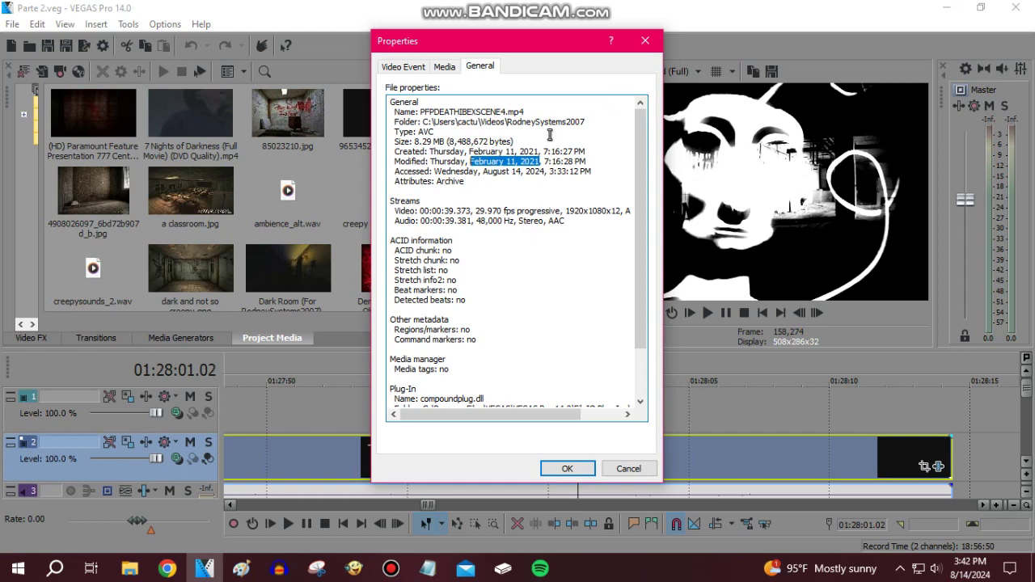
{"action": "left_click", "coordinate": [553, 131]}
{"action": "left_click", "coordinate": [645, 40]}
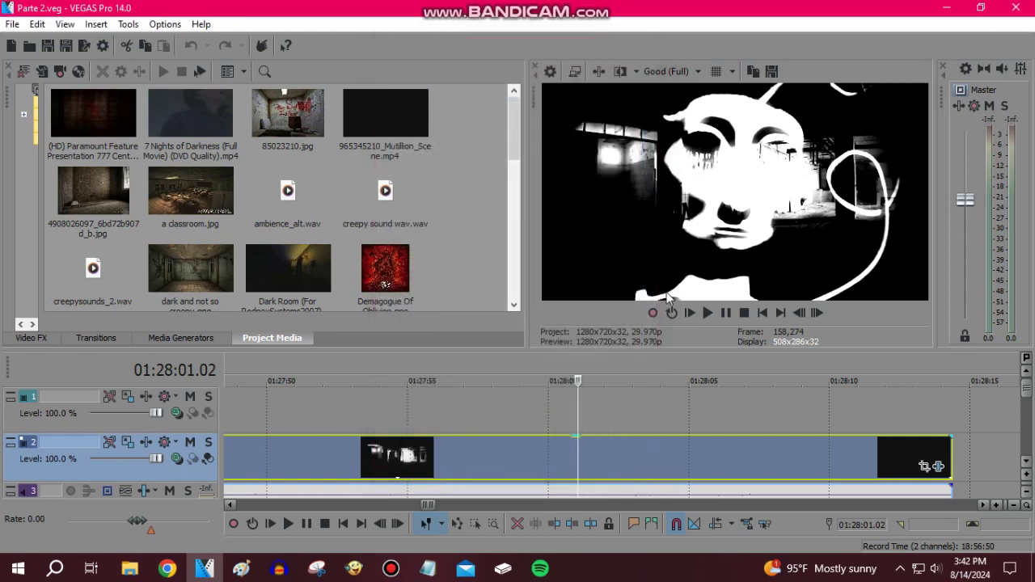
Preview the "Doom Is Coming" wall clip at about 01:53:47.
{"action": "scroll", "coordinate": [697, 419], "scroll_direction": "down", "scroll_amount": 5}
{"action": "left_click", "coordinate": [781, 418]}
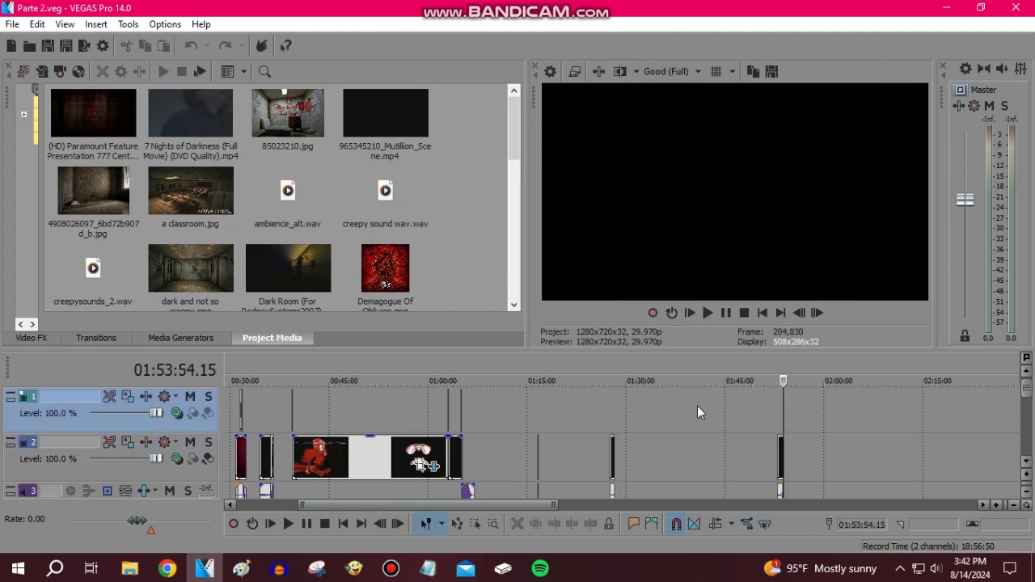
{"action": "scroll", "coordinate": [697, 409], "scroll_direction": "up", "scroll_amount": 8}
{"action": "left_click", "coordinate": [593, 414]}
{"action": "scroll", "coordinate": [732, 438], "scroll_direction": "down", "scroll_amount": 5}
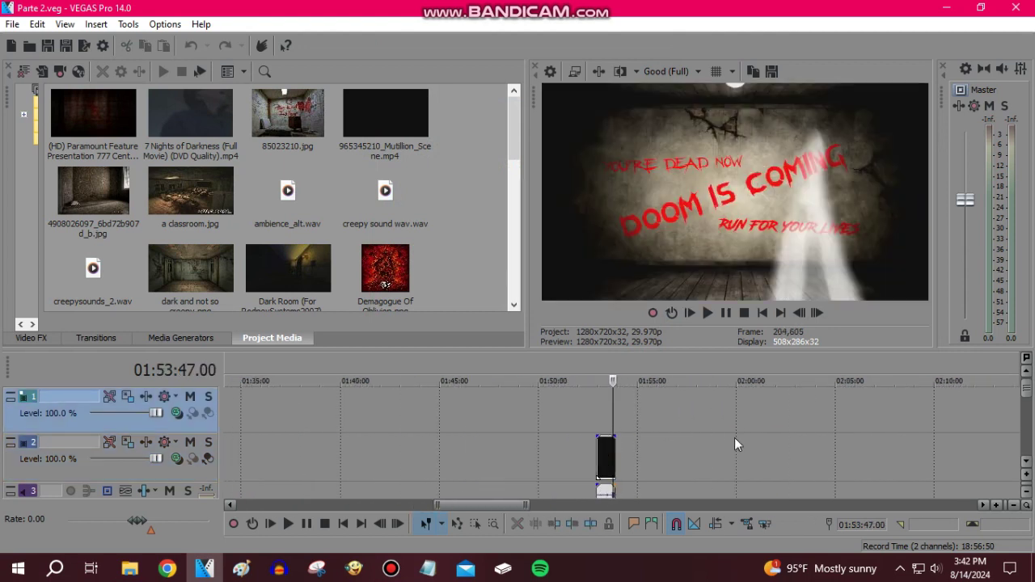
Preview the door room clip from its start at 02:56:29.23 to 02:58:14.22.
{"action": "left_click", "coordinate": [809, 420]}
{"action": "scroll", "coordinate": [697, 422], "scroll_direction": "up", "scroll_amount": 5}
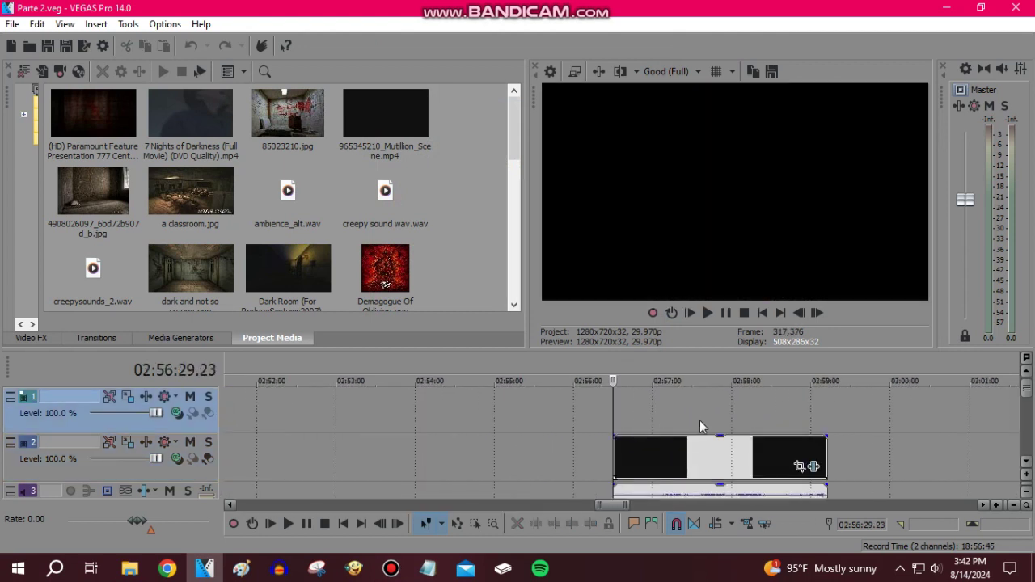
{"action": "left_click", "coordinate": [700, 420]}
{"action": "left_click", "coordinate": [751, 412]}
{"action": "scroll", "coordinate": [747, 409], "scroll_direction": "down", "scroll_amount": 6}
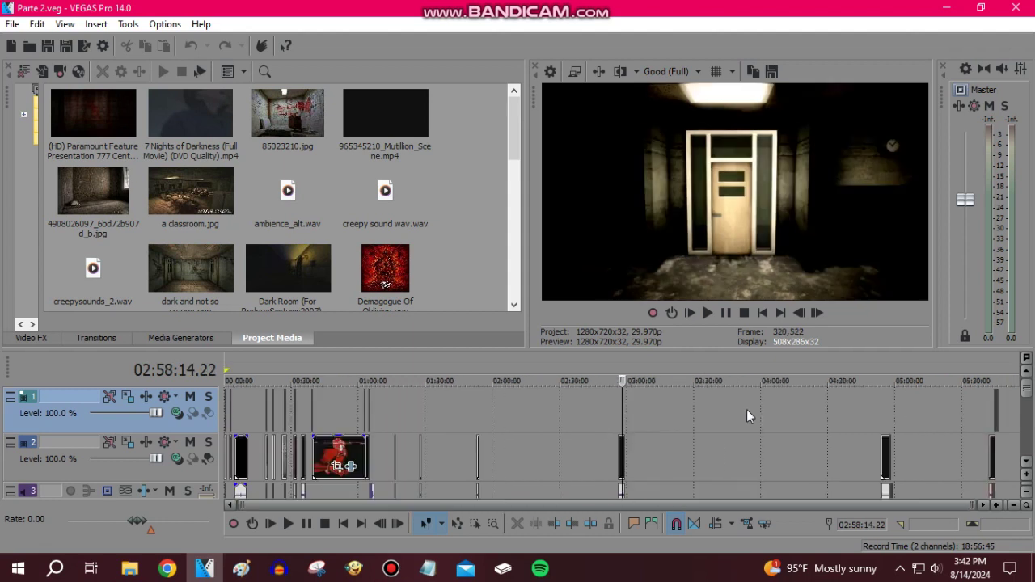
Preview the dark yellow-lit room clip at 04:56:33.22 and 04:57:16.17.
{"action": "left_click", "coordinate": [883, 413]}
{"action": "scroll", "coordinate": [697, 409], "scroll_direction": "up", "scroll_amount": 5}
{"action": "left_click", "coordinate": [685, 413]}
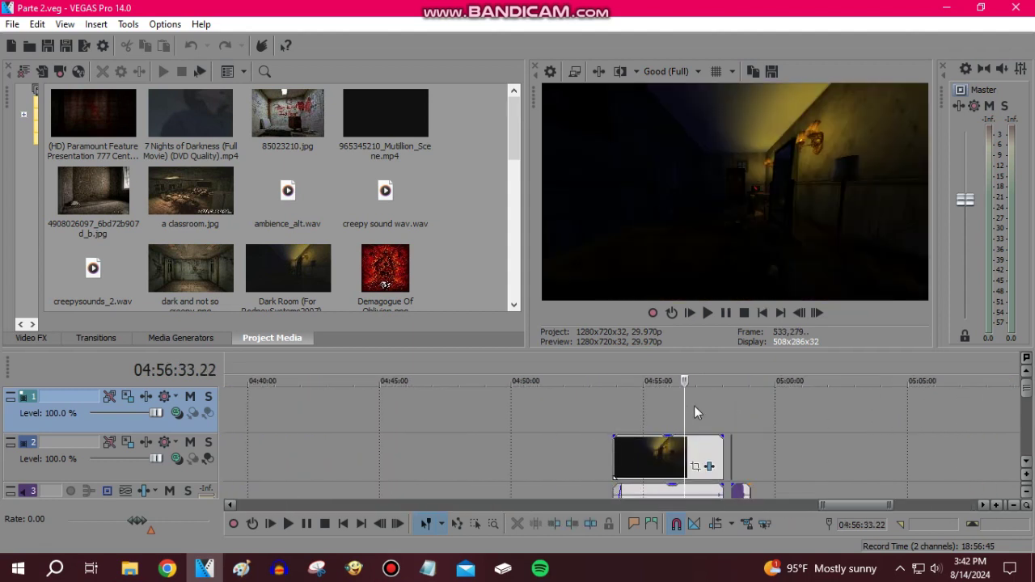
{"action": "left_click", "coordinate": [655, 399]}
{"action": "left_click", "coordinate": [703, 394]}
{"action": "scroll", "coordinate": [703, 394], "scroll_direction": "up", "scroll_amount": 5}
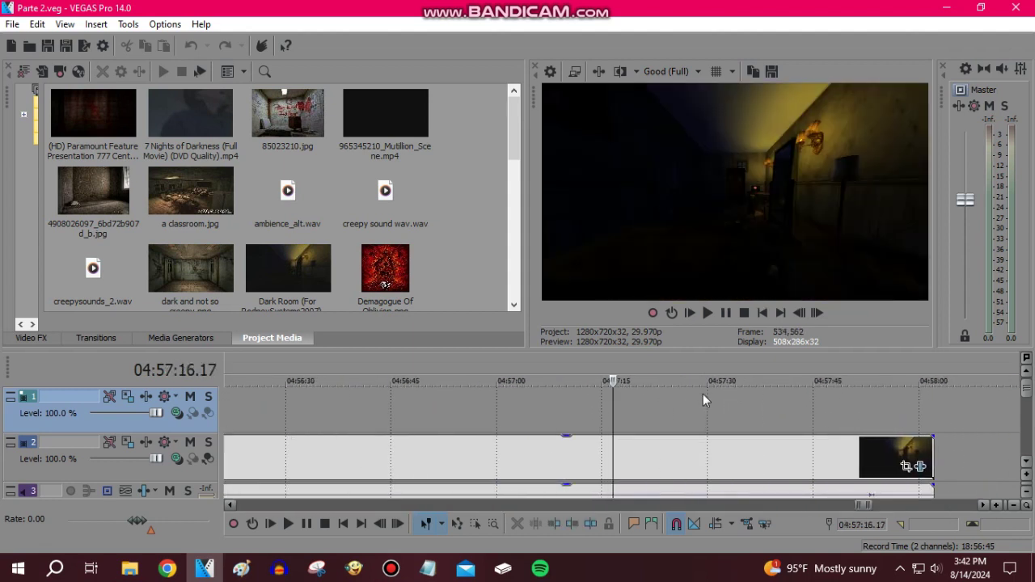
Preview the end of the dark yellow-lit room clip at 04:57:54.25 and the gap before the Demagogue Of Oblivion clip at 04:58:18.11 and 04:58:21.03.
{"action": "left_click", "coordinate": [877, 405]}
{"action": "scroll", "coordinate": [714, 412], "scroll_direction": "down", "scroll_amount": 1}
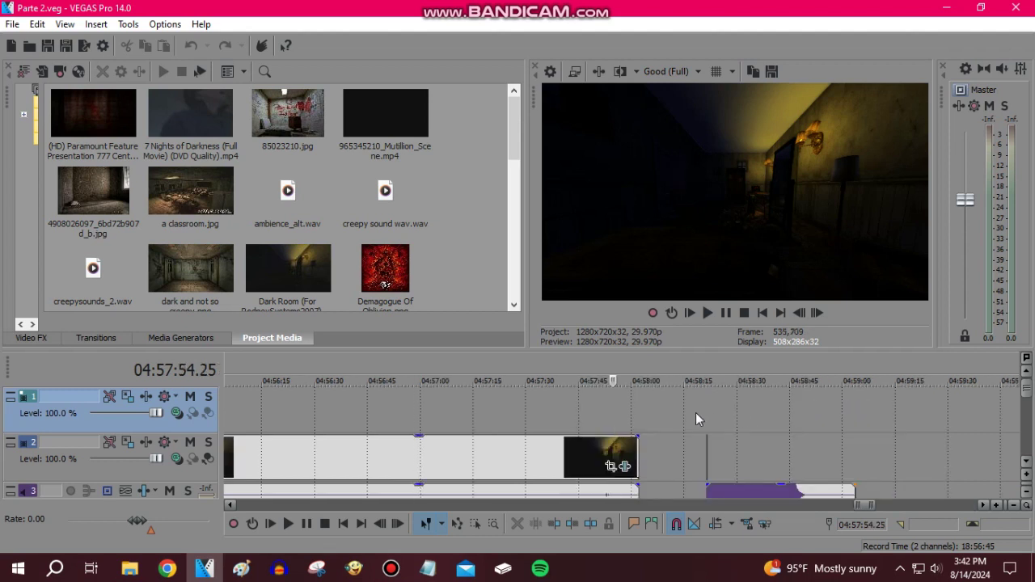
{"action": "left_click", "coordinate": [696, 412]}
{"action": "scroll", "coordinate": [695, 412], "scroll_direction": "up", "scroll_amount": 5}
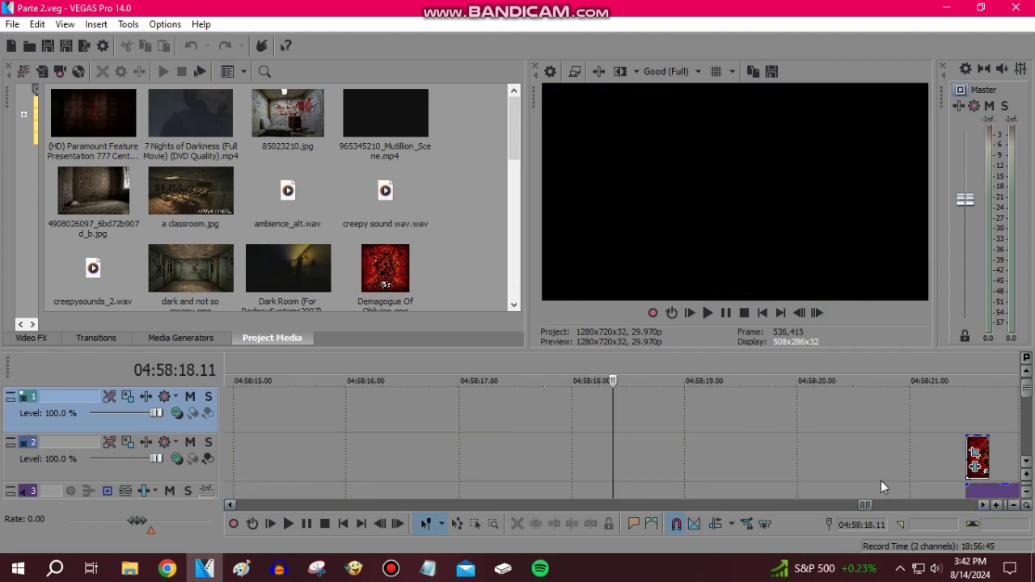
{"action": "left_click", "coordinate": [921, 471]}
{"action": "scroll", "coordinate": [921, 470], "scroll_direction": "up", "scroll_amount": 5}
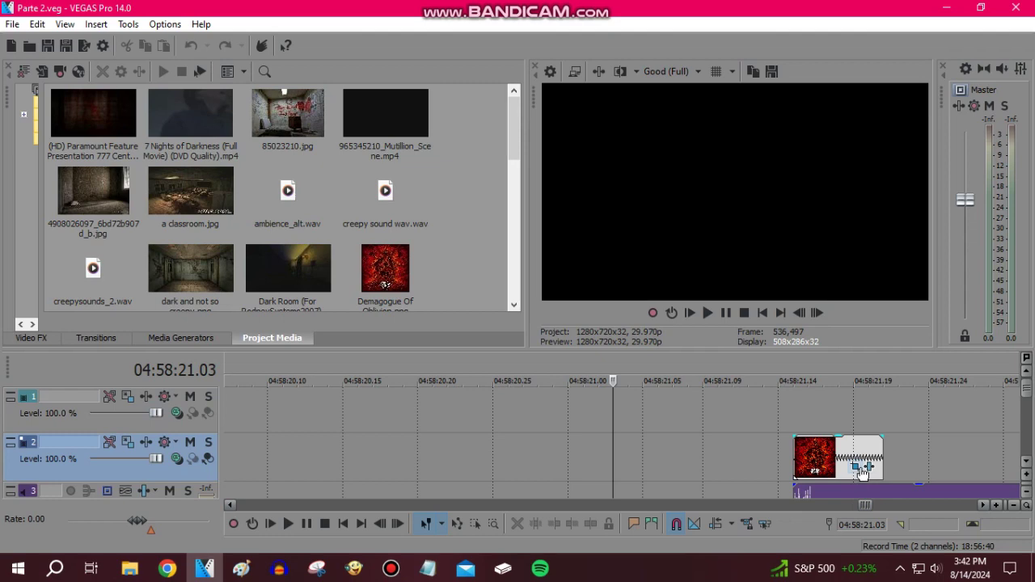
Examine the Pan/Crop framing of the Demagogue Of Oblivion clip and return to the project media.
{"action": "left_click", "coordinate": [859, 469]}
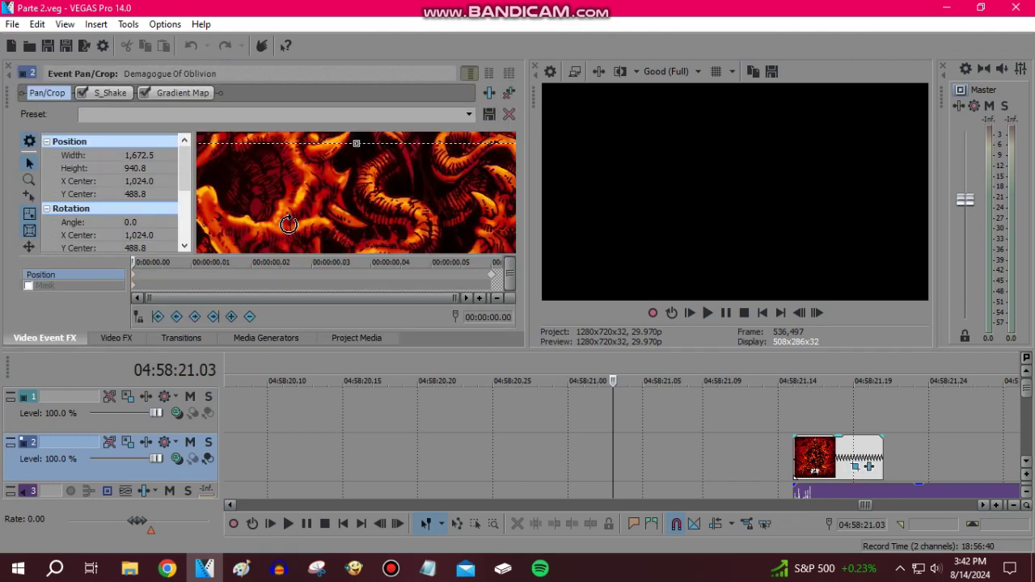
{"action": "scroll", "coordinate": [352, 210], "scroll_direction": "down", "scroll_amount": 5}
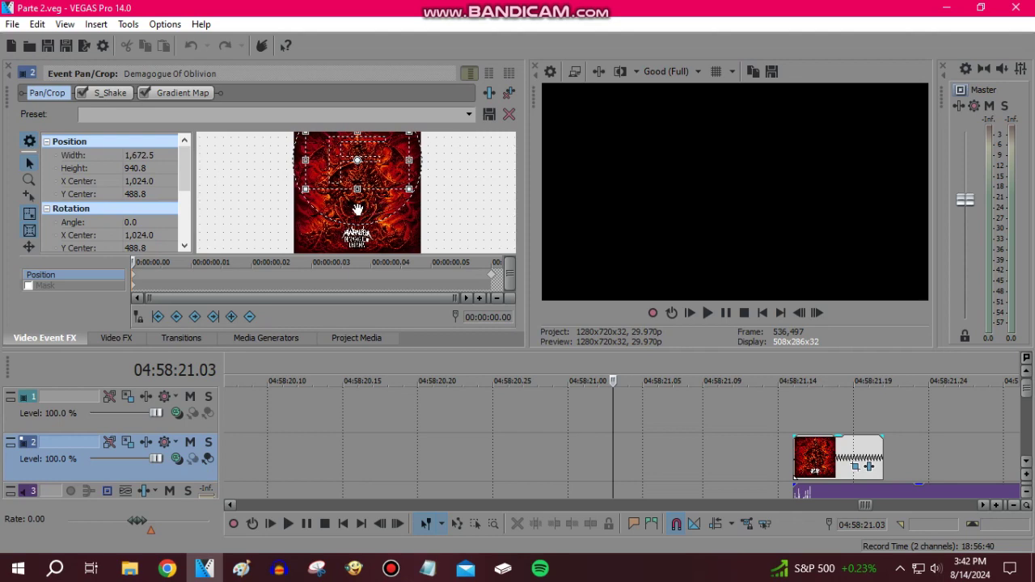
{"action": "scroll", "coordinate": [358, 209], "scroll_direction": "up", "scroll_amount": 5}
{"action": "scroll", "coordinate": [289, 220], "scroll_direction": "down", "scroll_amount": 5}
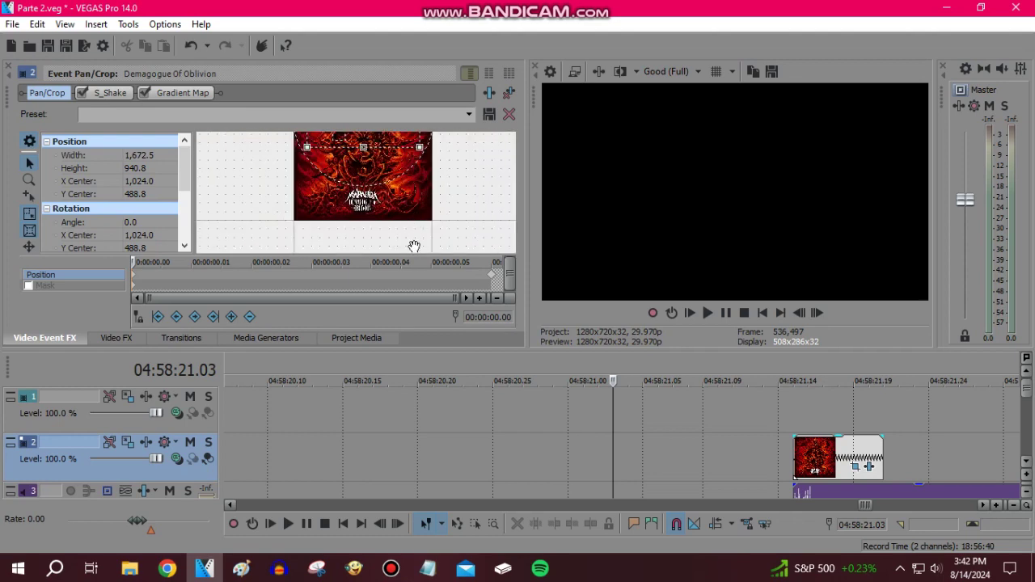
{"action": "scroll", "coordinate": [388, 182], "scroll_direction": "up", "scroll_amount": 3}
{"action": "scroll", "coordinate": [342, 182], "scroll_direction": "up", "scroll_amount": 2}
{"action": "scroll", "coordinate": [342, 181], "scroll_direction": "down", "scroll_amount": 1}
{"action": "left_click", "coordinate": [343, 337]}
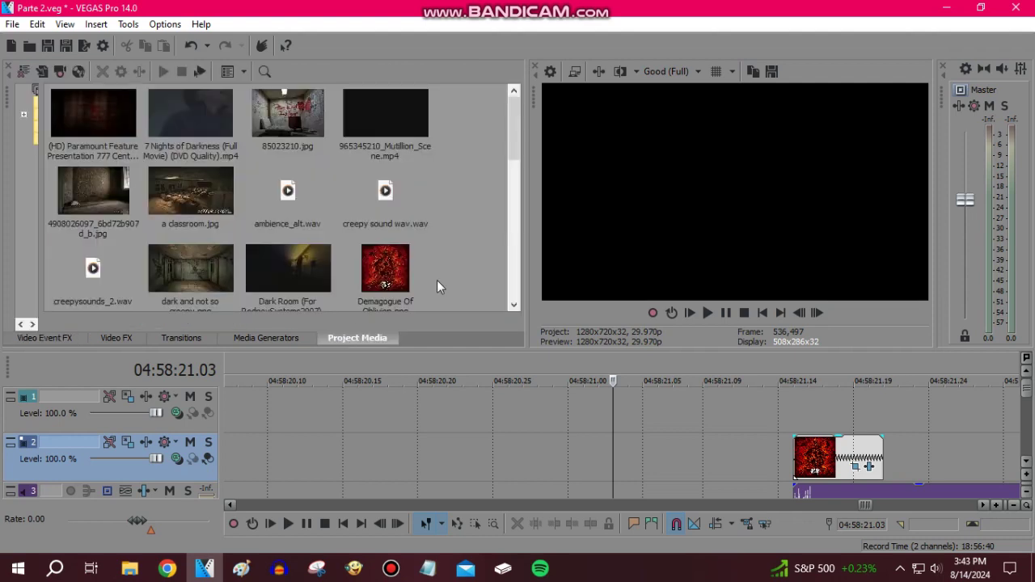
Preview the final dark clip at 05:42:10.06 and near its end at 05:44:57.13.
{"action": "scroll", "coordinate": [765, 411], "scroll_direction": "down", "scroll_amount": 15}
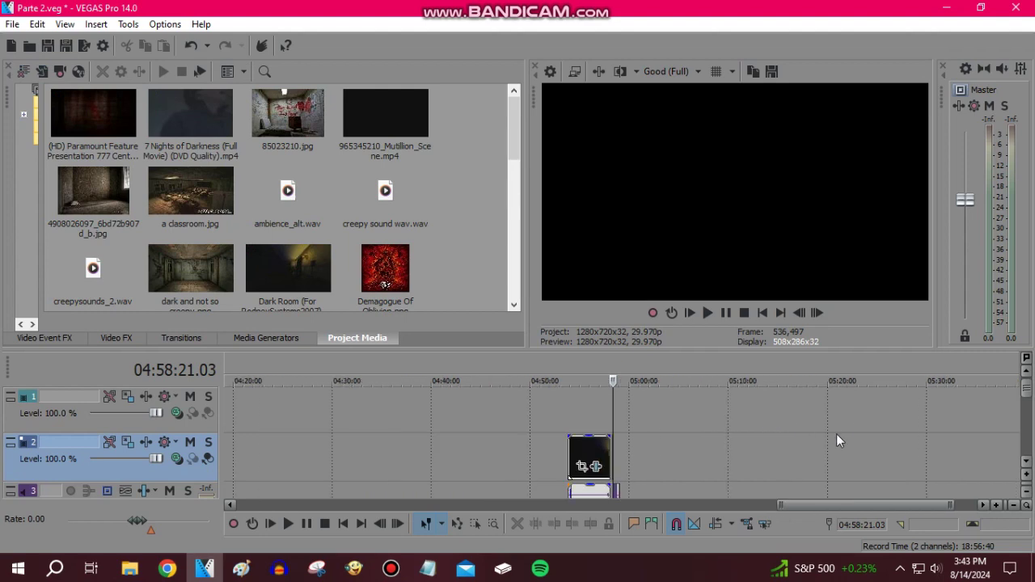
{"action": "left_click", "coordinate": [986, 404]}
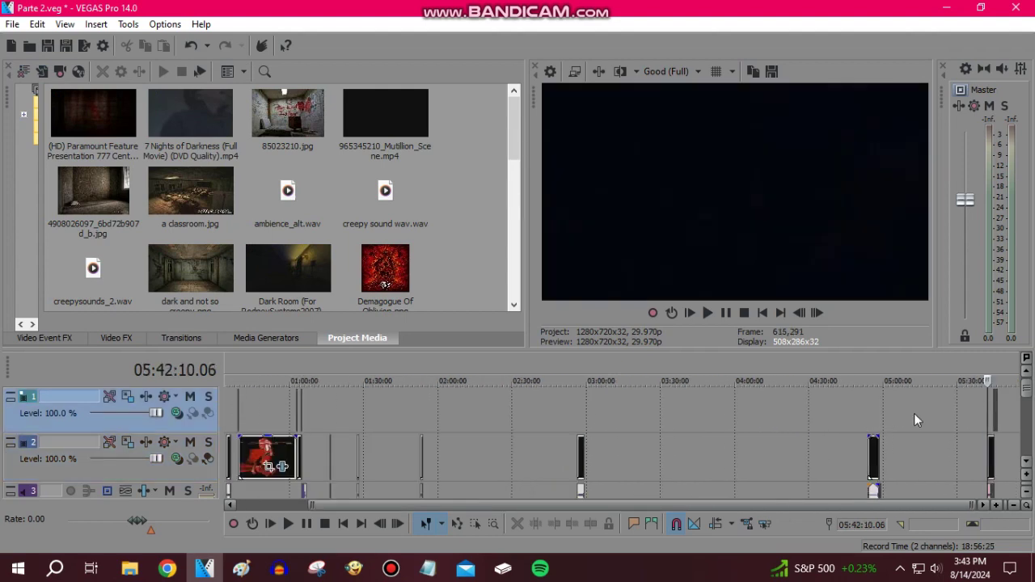
{"action": "scroll", "coordinate": [762, 422], "scroll_direction": "up", "scroll_amount": 12}
{"action": "left_click", "coordinate": [731, 414]}
{"action": "left_click", "coordinate": [801, 408]}
{"action": "scroll", "coordinate": [697, 422], "scroll_direction": "up", "scroll_amount": 5}
{"action": "scroll", "coordinate": [783, 417], "scroll_direction": "up", "scroll_amount": 3}
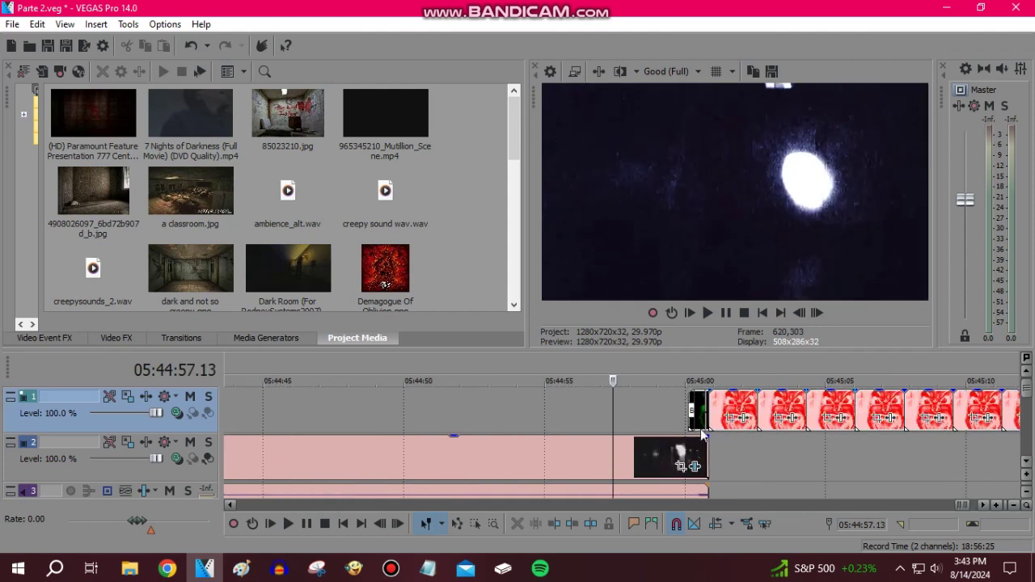
Preview the closing fanged face jumpscare at 05:45:00.21 and 05:45:01.04.
{"action": "left_click", "coordinate": [702, 418]}
{"action": "scroll", "coordinate": [702, 418], "scroll_direction": "up", "scroll_amount": 5}
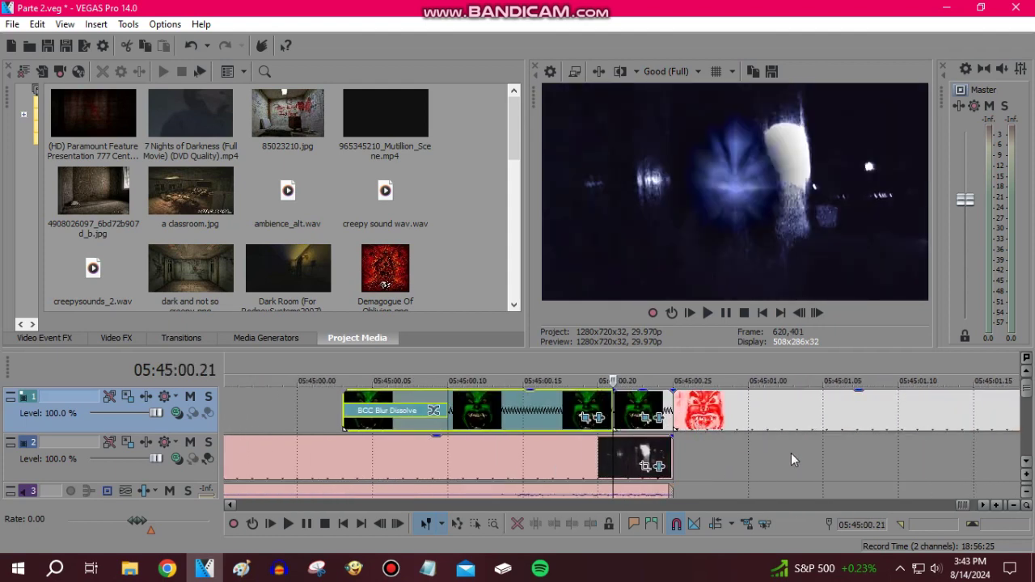
{"action": "left_click", "coordinate": [791, 460]}
{"action": "left_click", "coordinate": [816, 314]}
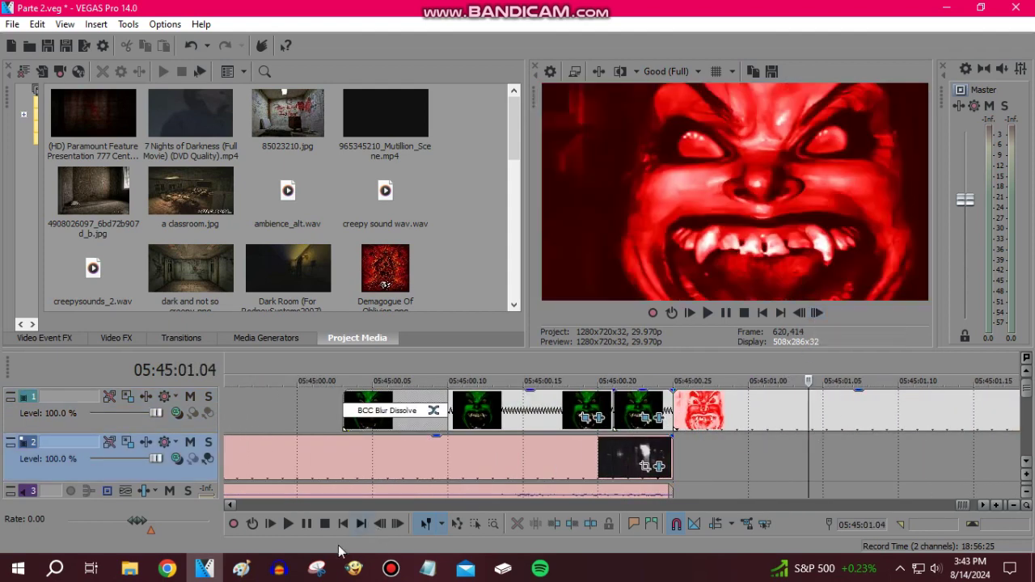
Write in Notepad: "Yes we'll be using this face as the last BIG jumpscare for 965,345,210 MTS PFPTS".
{"action": "left_click", "coordinate": [427, 568]}
{"action": "type", "text": "Yes we'll be us"}
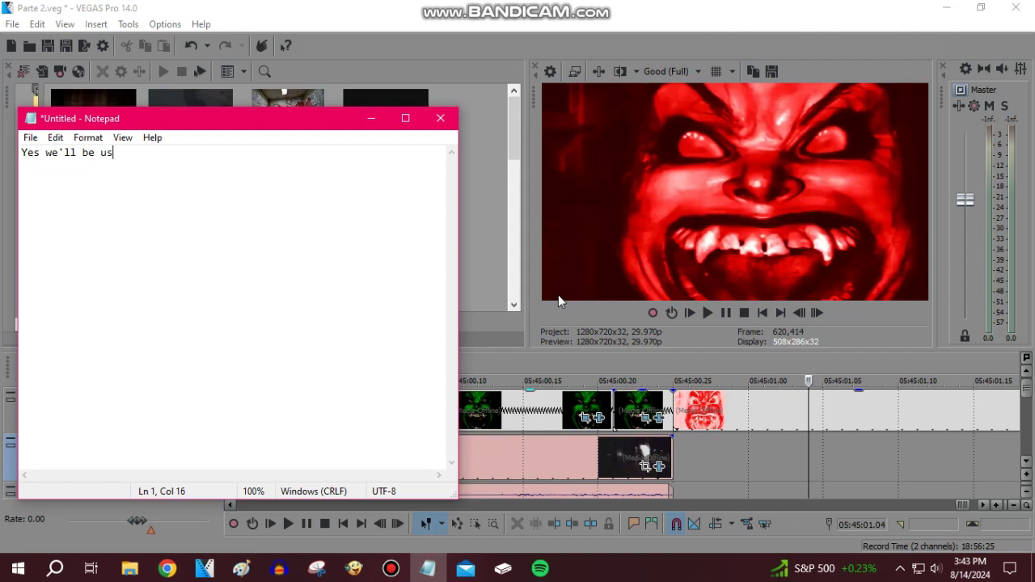
{"action": "type", "text": "ing this face to"}
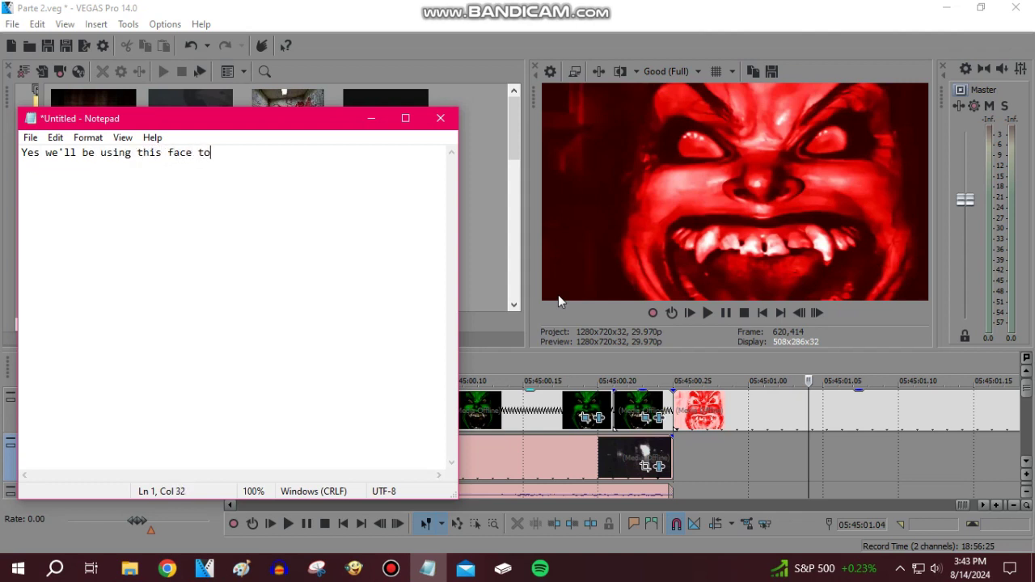
{"action": "key", "text": "BackSpace"}
{"action": "key", "text": "BackSpace"}
{"action": "type", "text": "as the last jumpscare"}
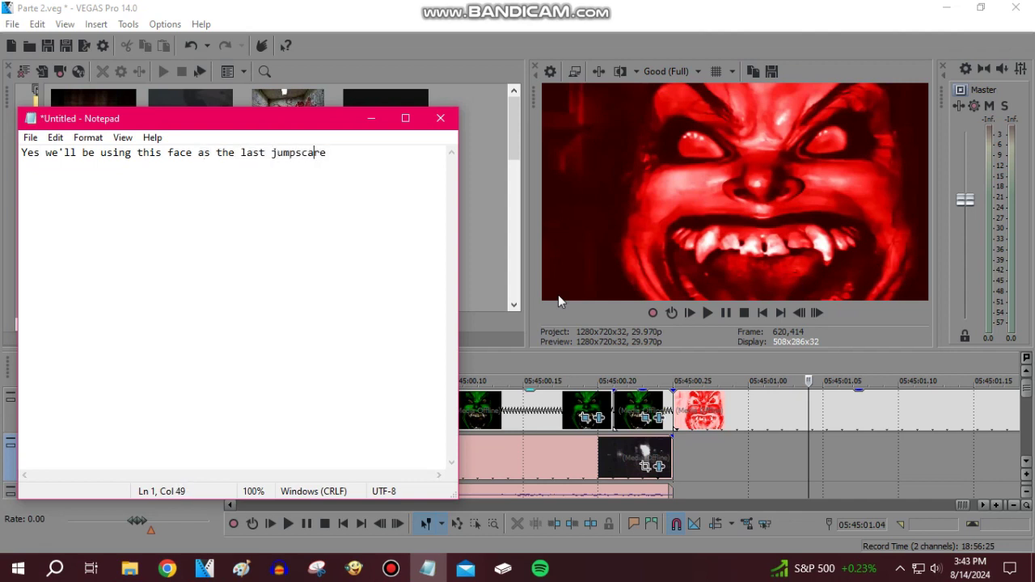
{"action": "type", "text": "BIG "}
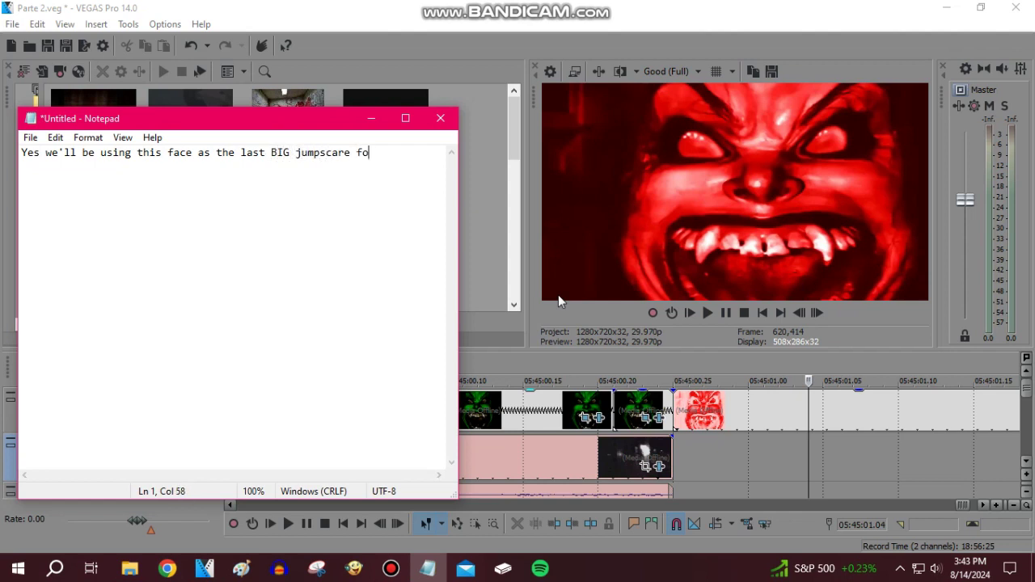
{"action": "type", "text": "PFPT"}
{"action": "type", "text": ",345,210"}
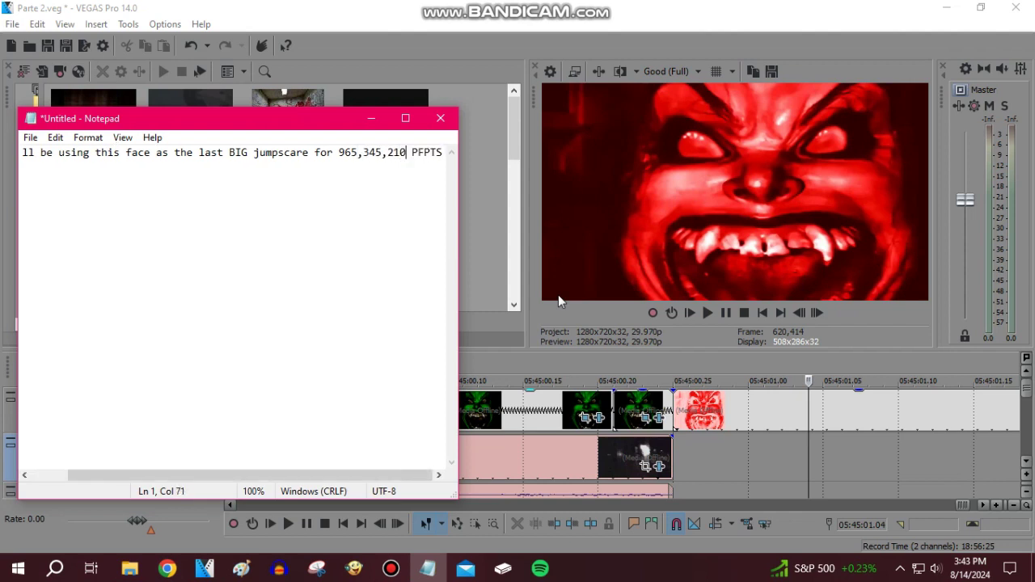
{"action": "type", "text": " MTS P"}
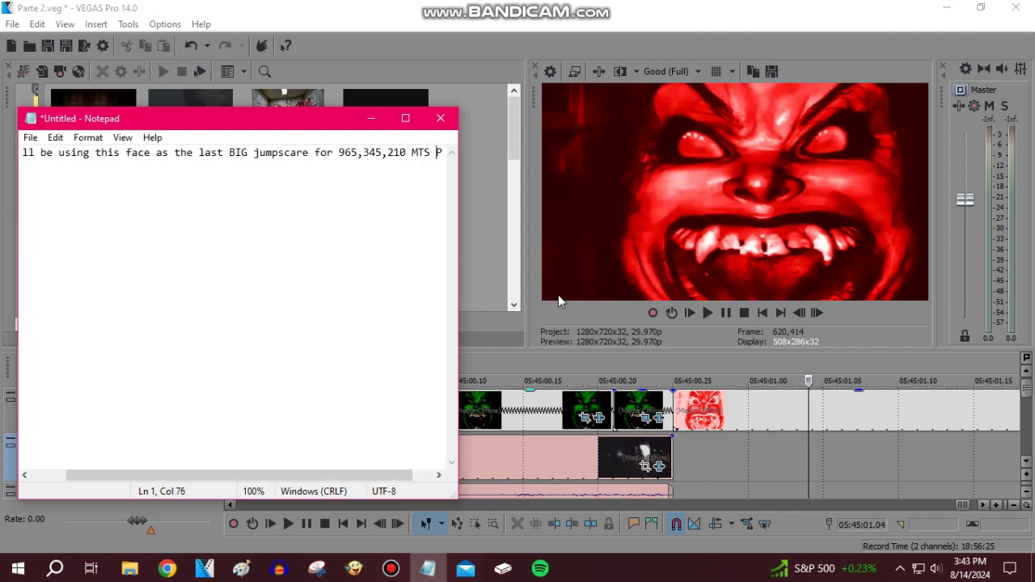
{"action": "key", "text": "Right"}
{"action": "key", "text": "Right"}
{"action": "key", "text": "Right"}
Replace the note with "PERFECT" and clear the text.
{"action": "key", "text": "ctrl+a"}
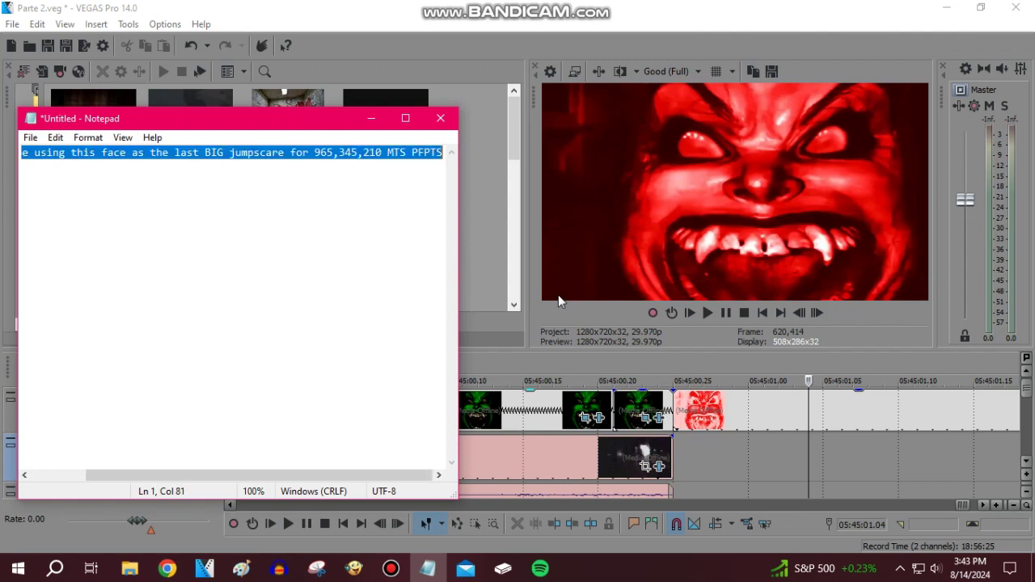
{"action": "key", "text": "BackSpace"}
{"action": "type", "text": "PERFECT"}
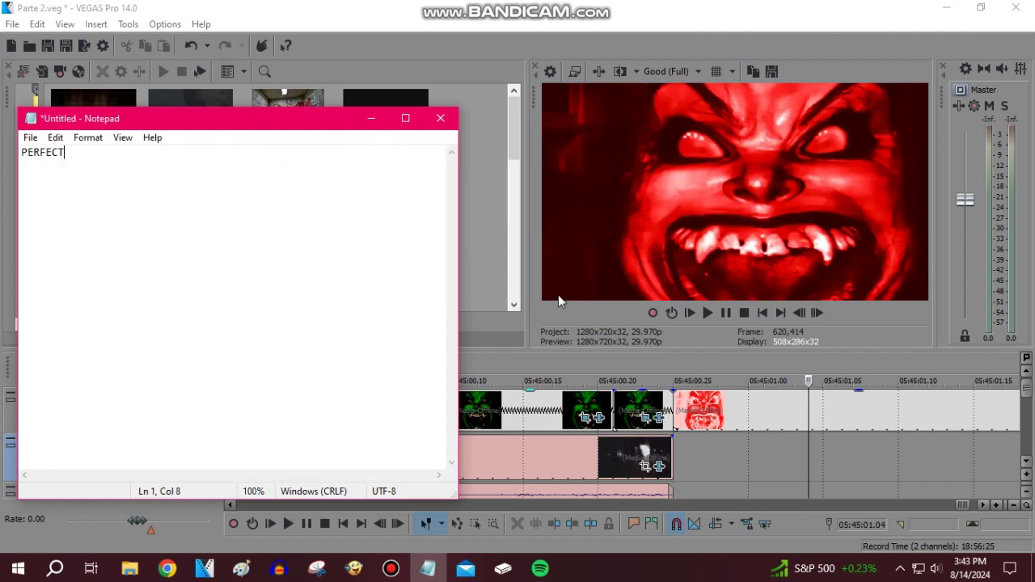
{"action": "key", "text": "BackSpace"}
{"action": "key", "text": "BackSpace"}
{"action": "key", "text": "BackSpace"}
{"action": "key", "text": "BackSpace"}
{"action": "key", "text": "BackSpace"}
{"action": "key", "text": "BackSpace"}
{"action": "key", "text": "BackSpace"}
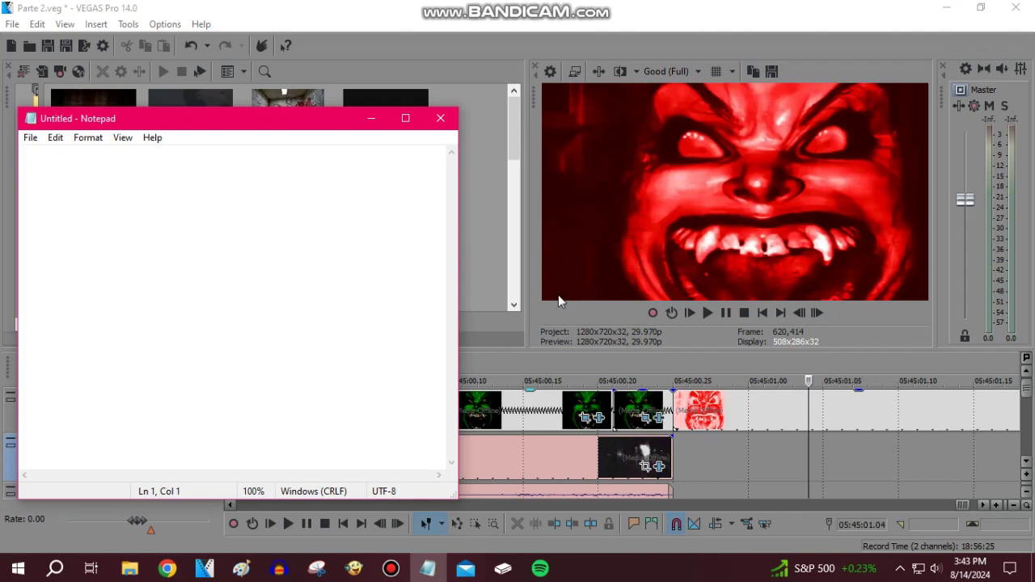
Switch back to VEGAS Pro, preview the long red figure clip at 00:49:42.25, and save the project.
{"action": "left_click", "coordinate": [566, 266]}
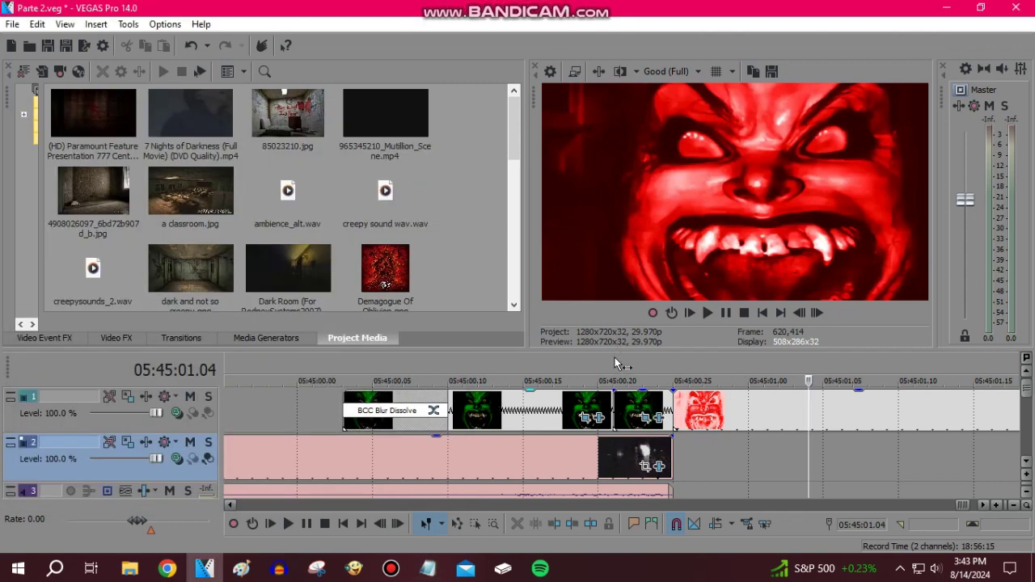
{"action": "scroll", "coordinate": [638, 420], "scroll_direction": "down", "scroll_amount": 15}
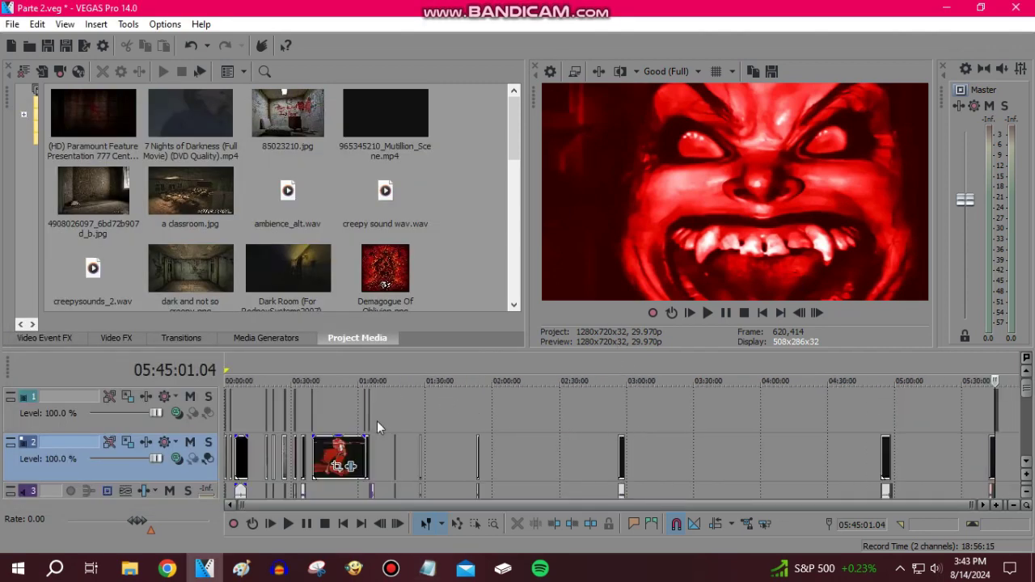
{"action": "left_click", "coordinate": [334, 418]}
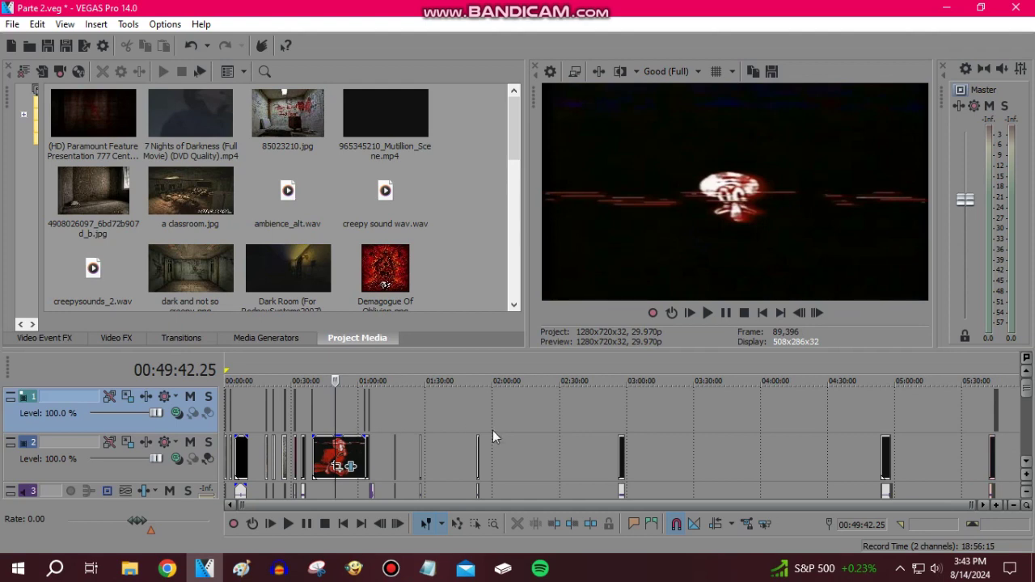
{"action": "scroll", "coordinate": [493, 431], "scroll_direction": "up", "scroll_amount": 4}
{"action": "left_click", "coordinate": [47, 45]}
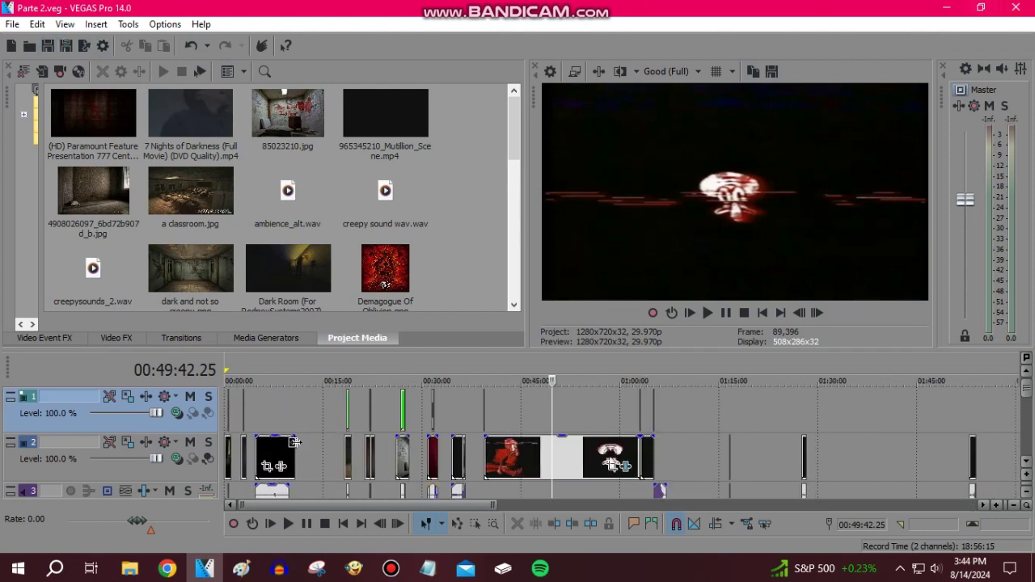